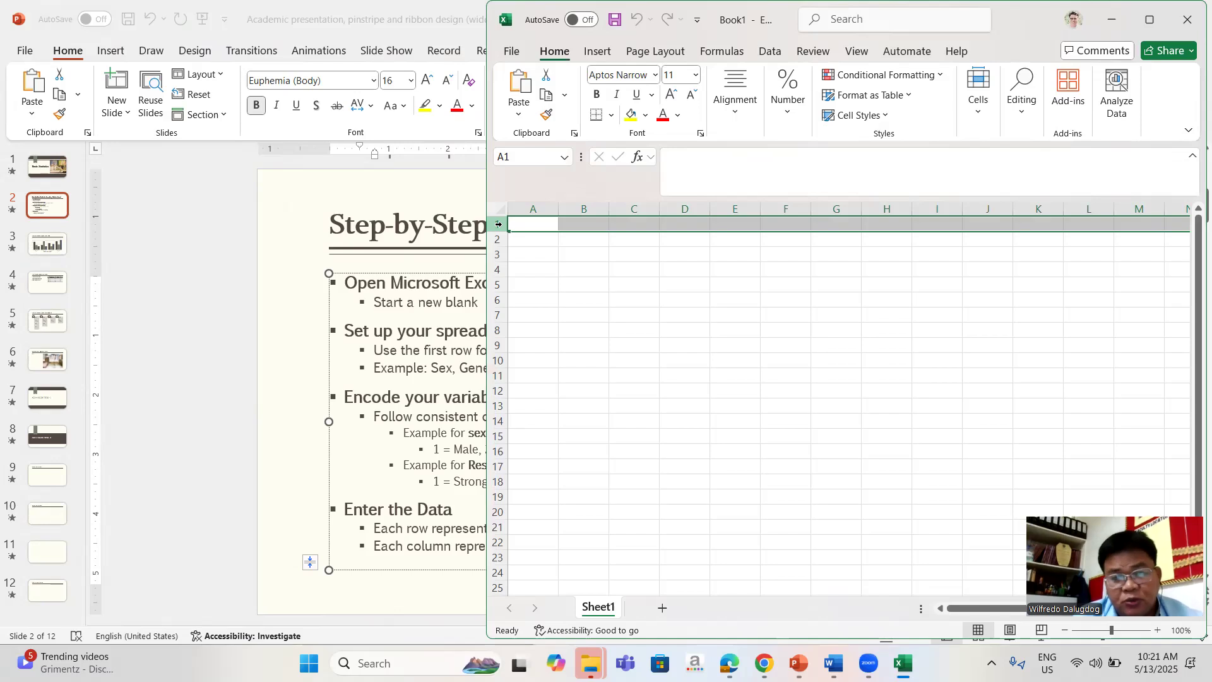
Switch to the Word questionnaire and review the respondent profile items for sex, generation and civil status in Part I
click(832, 660)
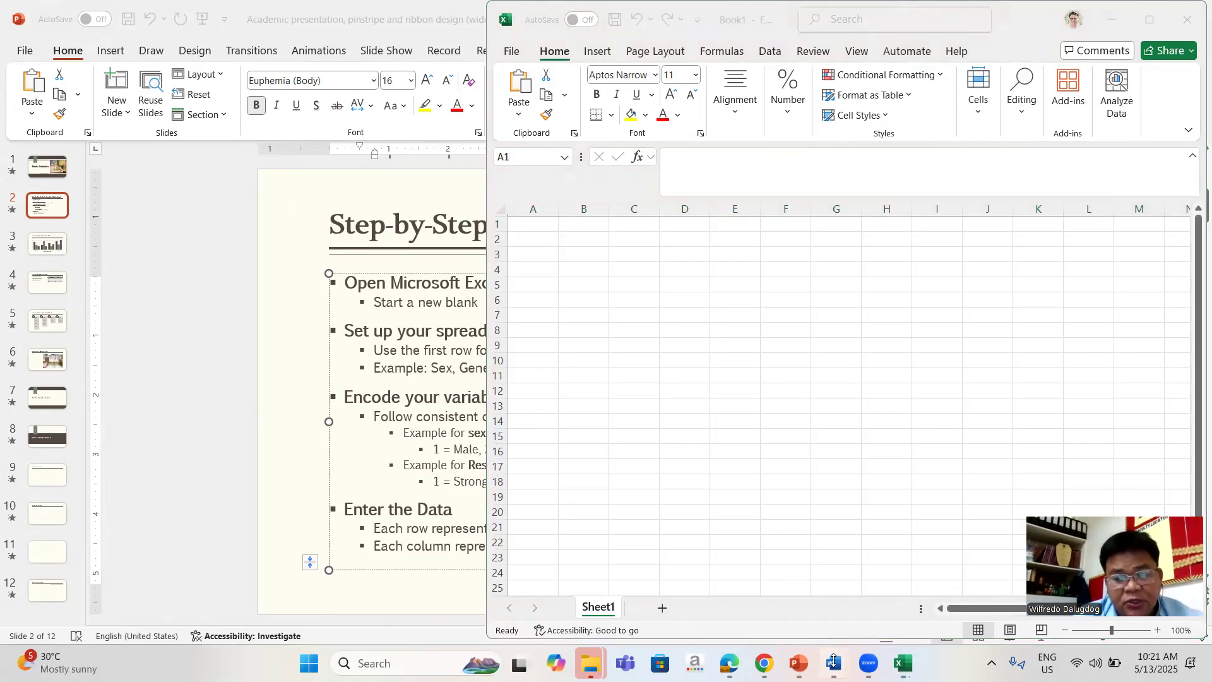
click(45, 589)
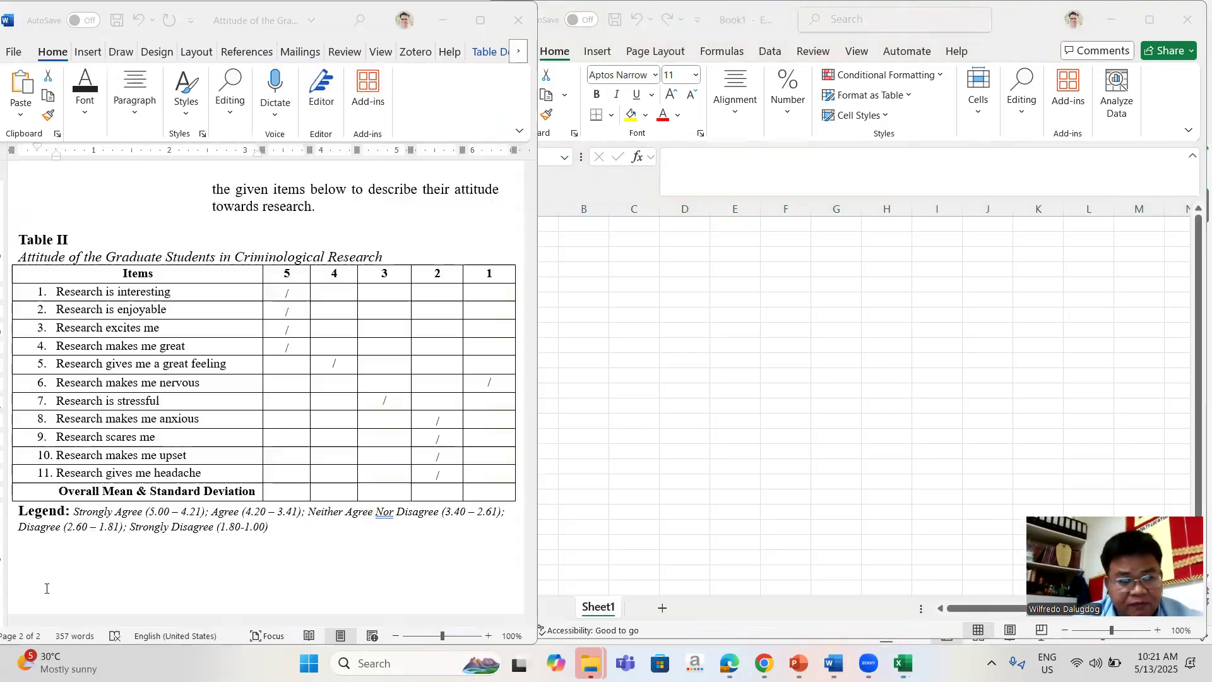
drag(533, 440, 606, 254)
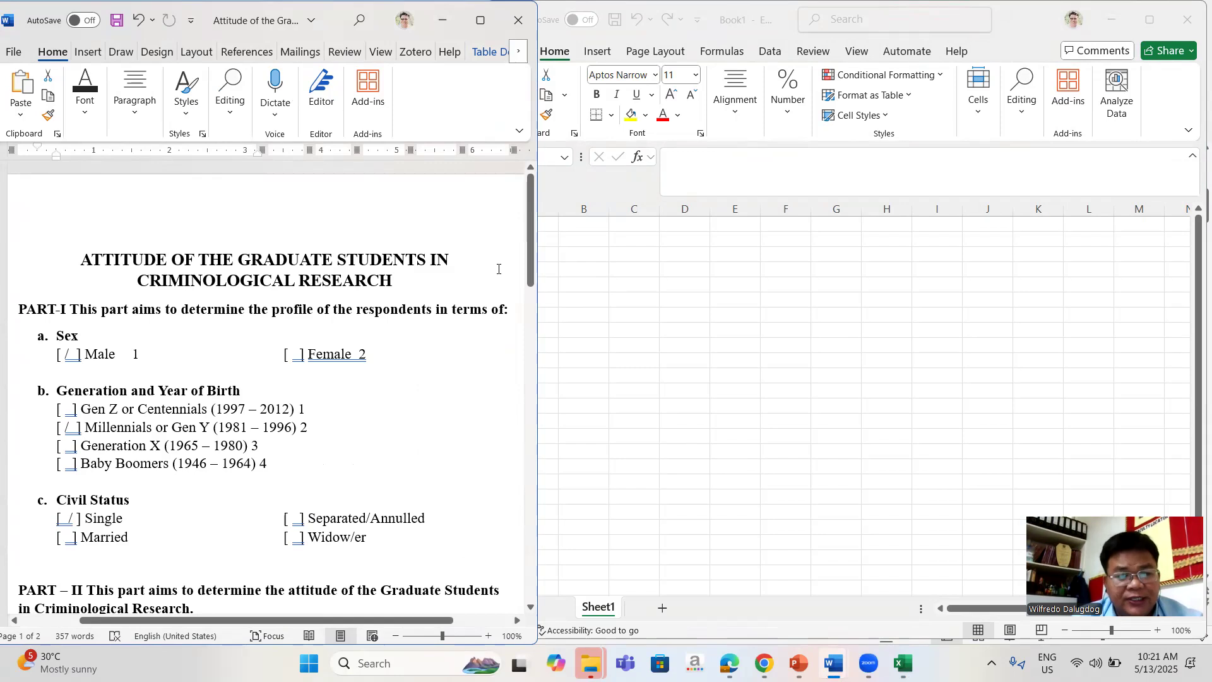
click(527, 268)
click(528, 268)
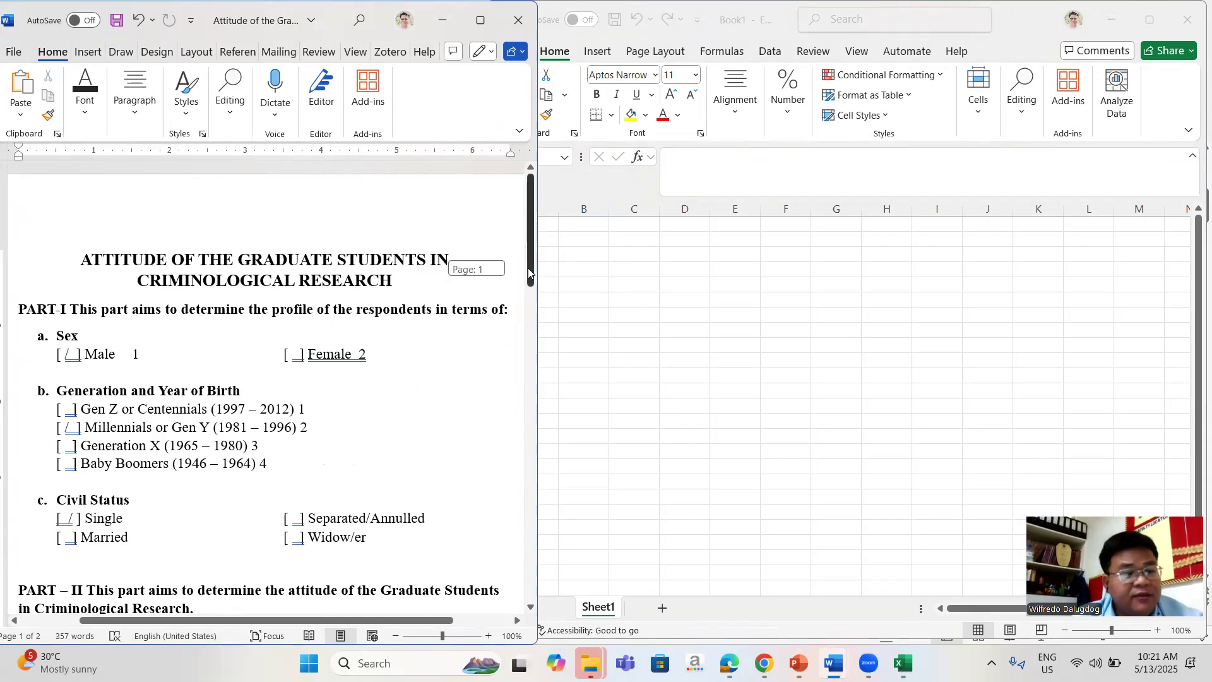
drag(527, 268, 533, 292)
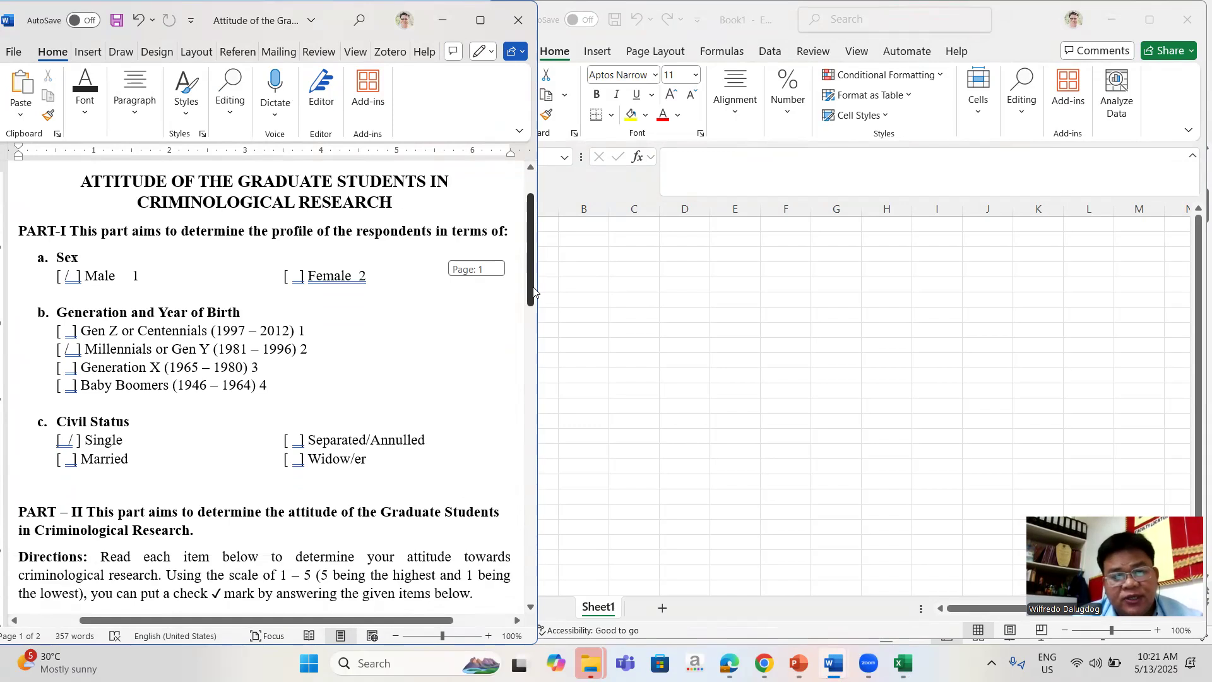
drag(534, 292, 534, 294)
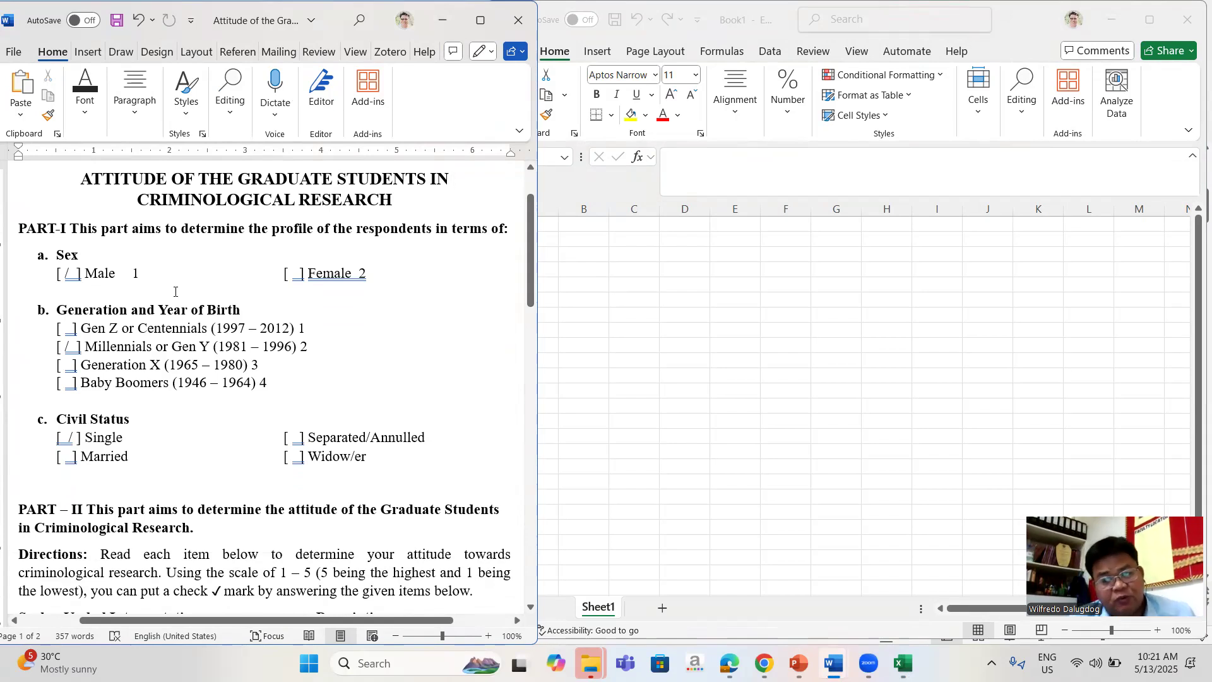
click(68, 259)
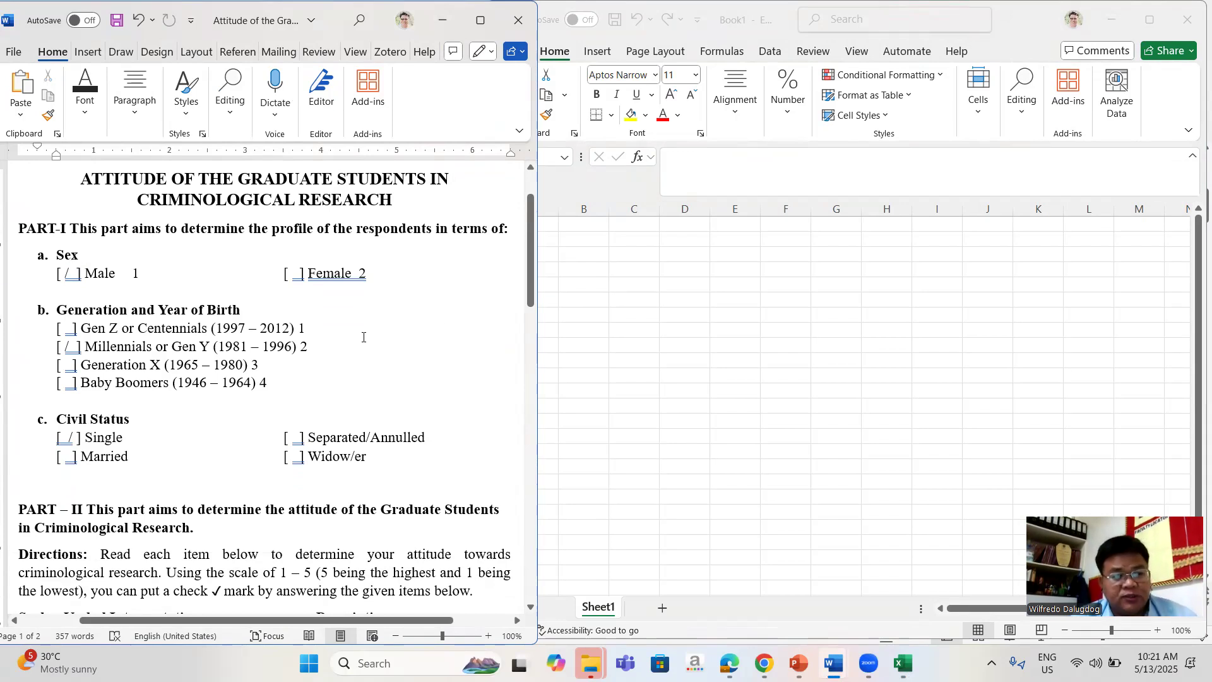
Switch to the blank Excel workbook and enter the header "Respondents" in cell A1
click(792, 253)
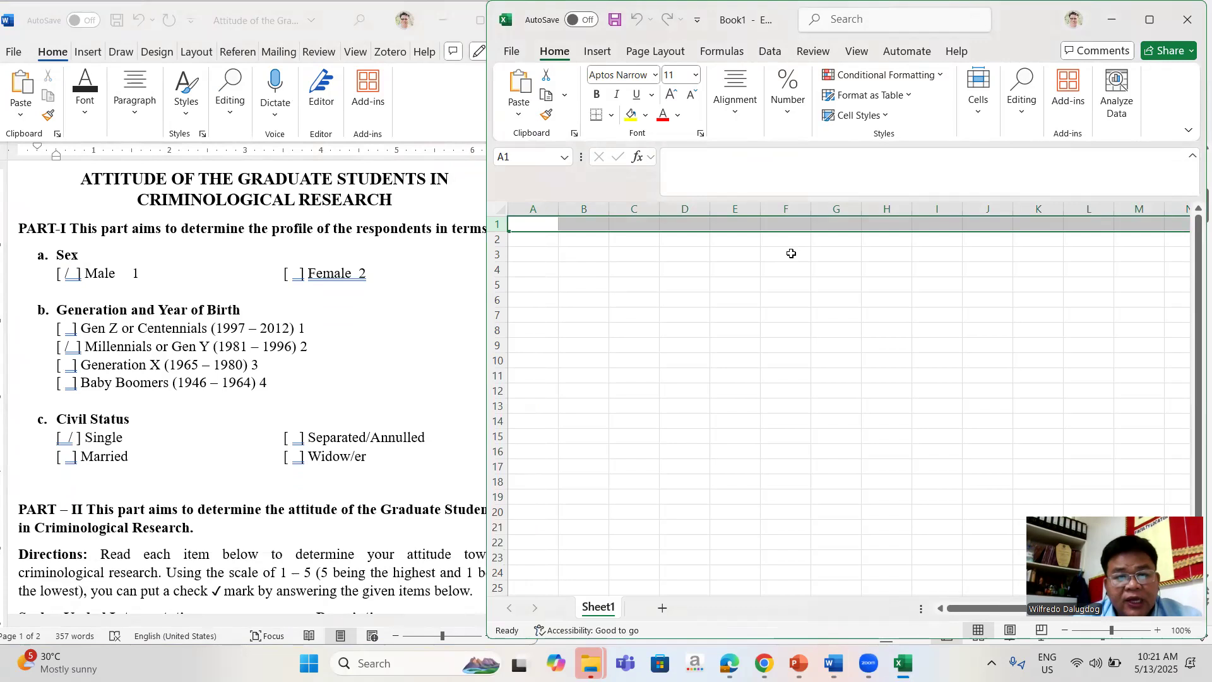
click(532, 244)
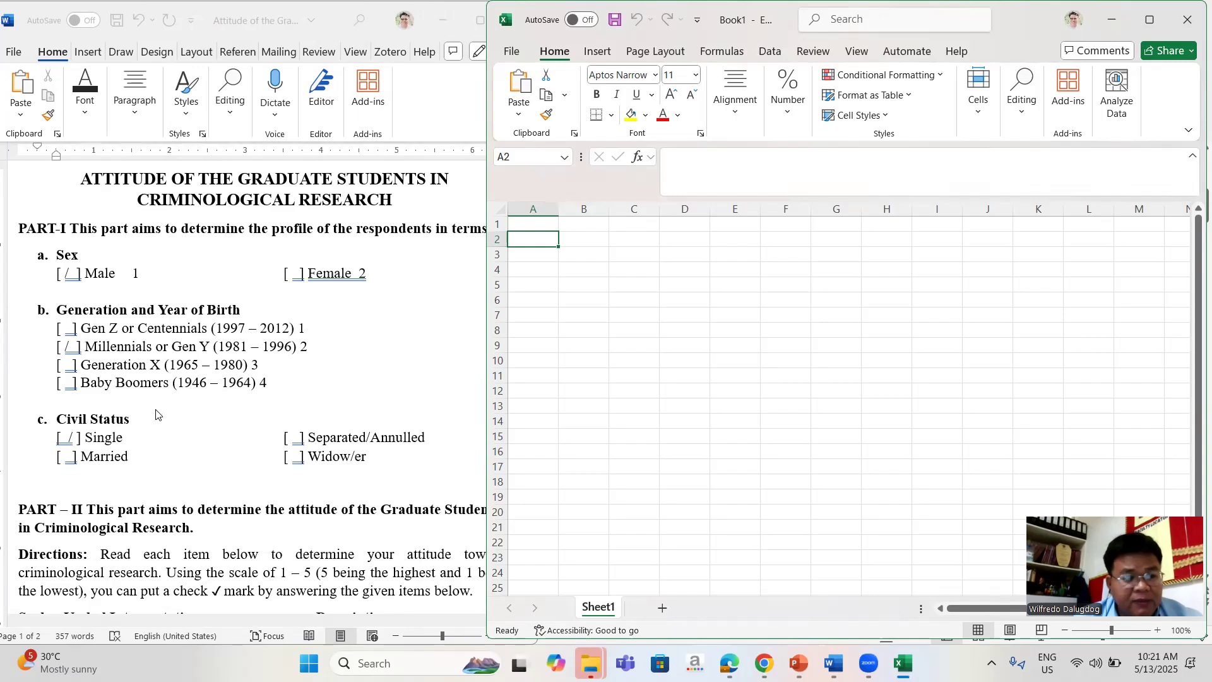
click(539, 207)
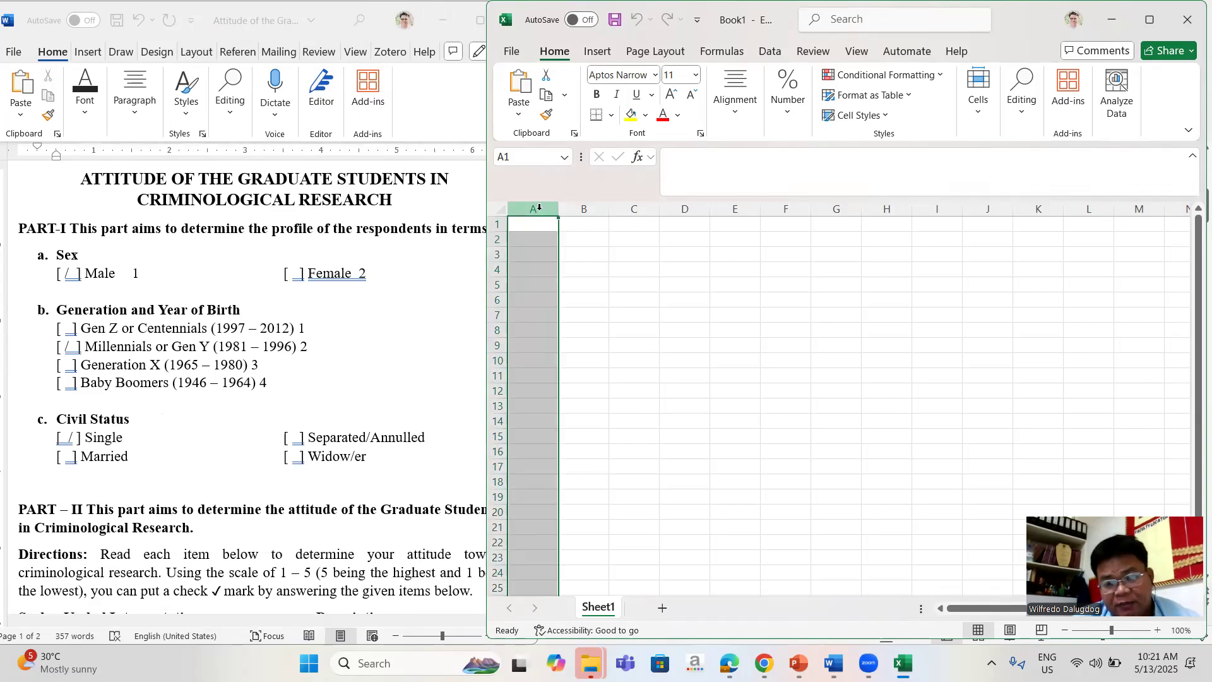
click(541, 226)
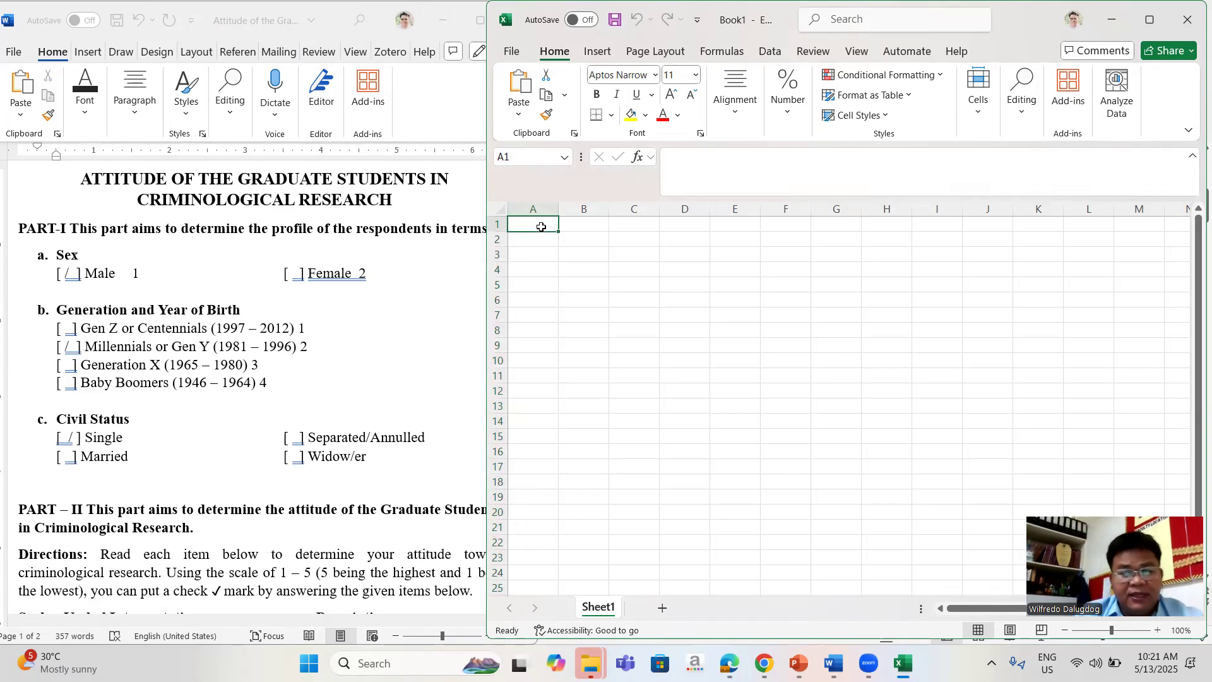
text(Respondents)
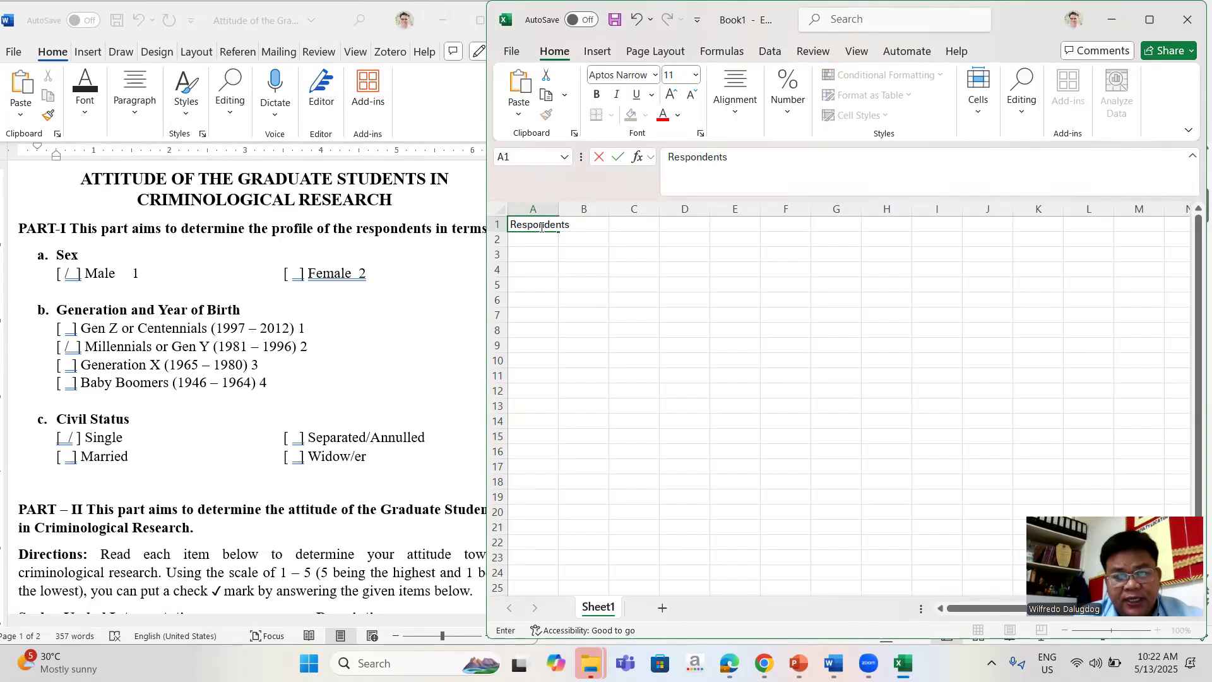
click(587, 249)
Try "ID" as the header in cell A1 and change it back to "Respondents"
click(537, 223)
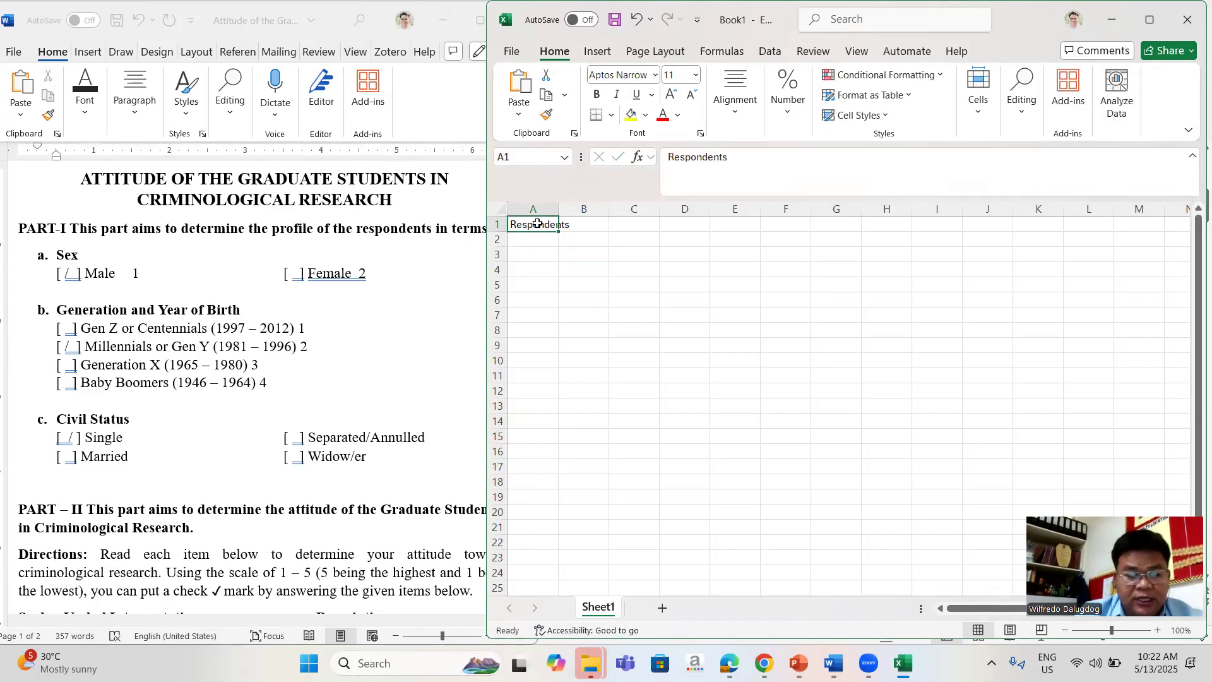
text(ID)
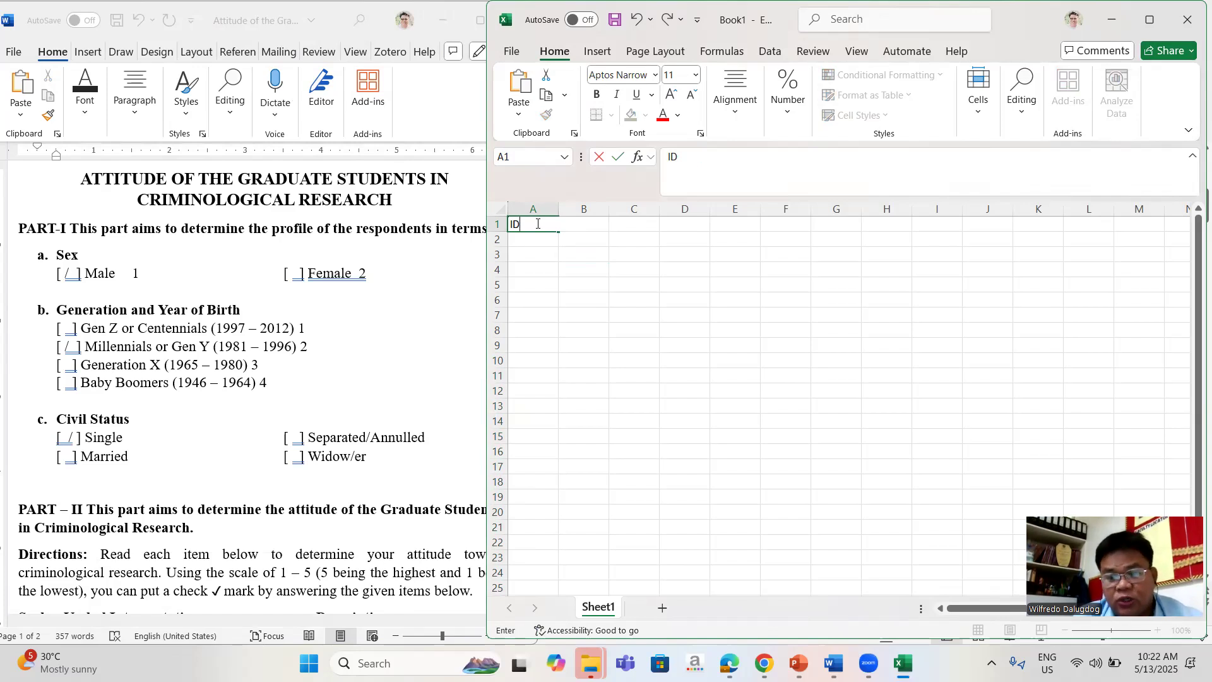
key(Return)
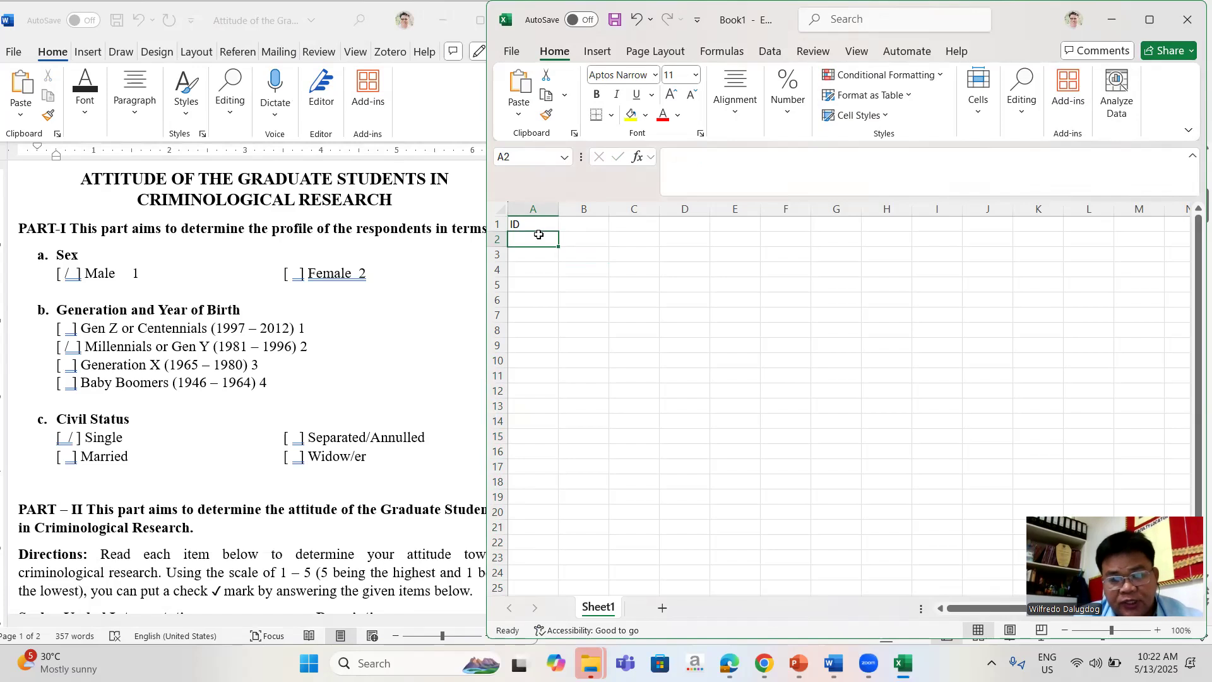
click(542, 225)
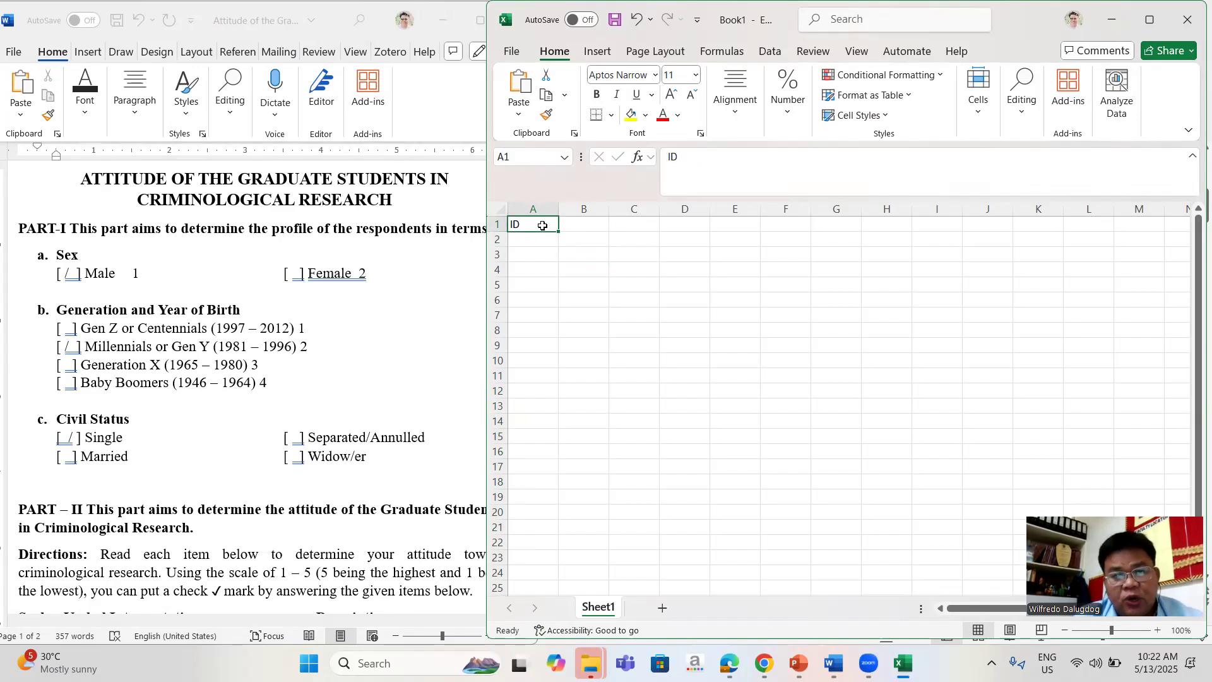
text(Respondents)
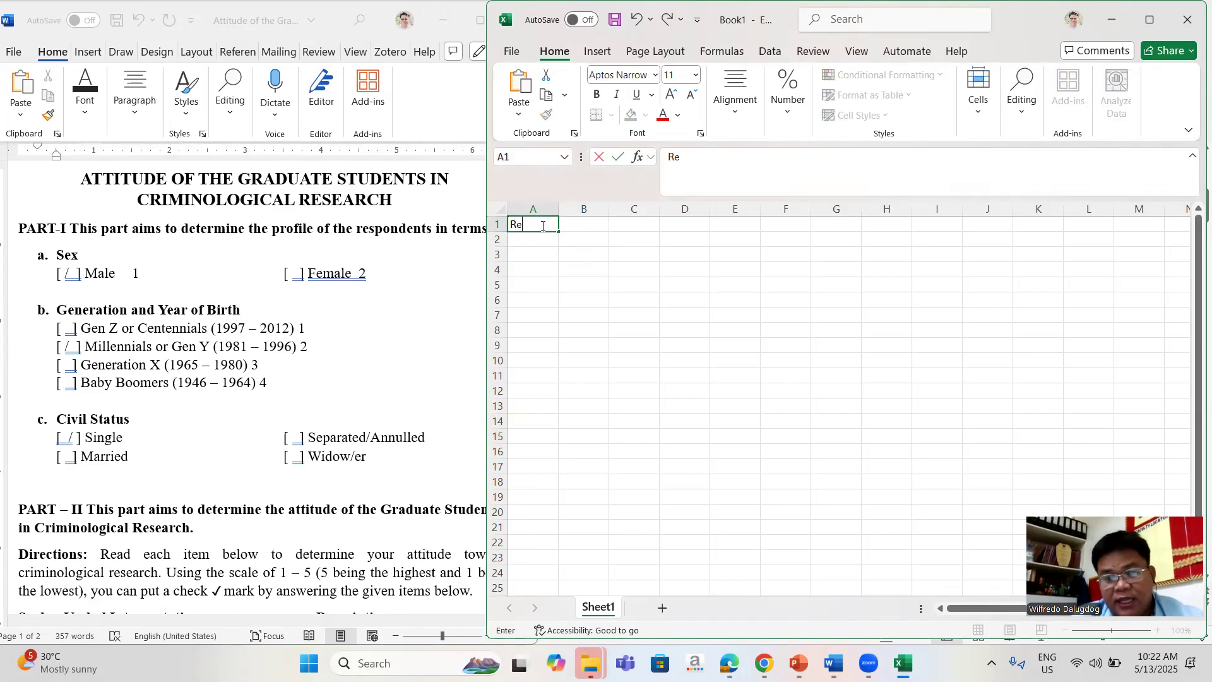
key(Return)
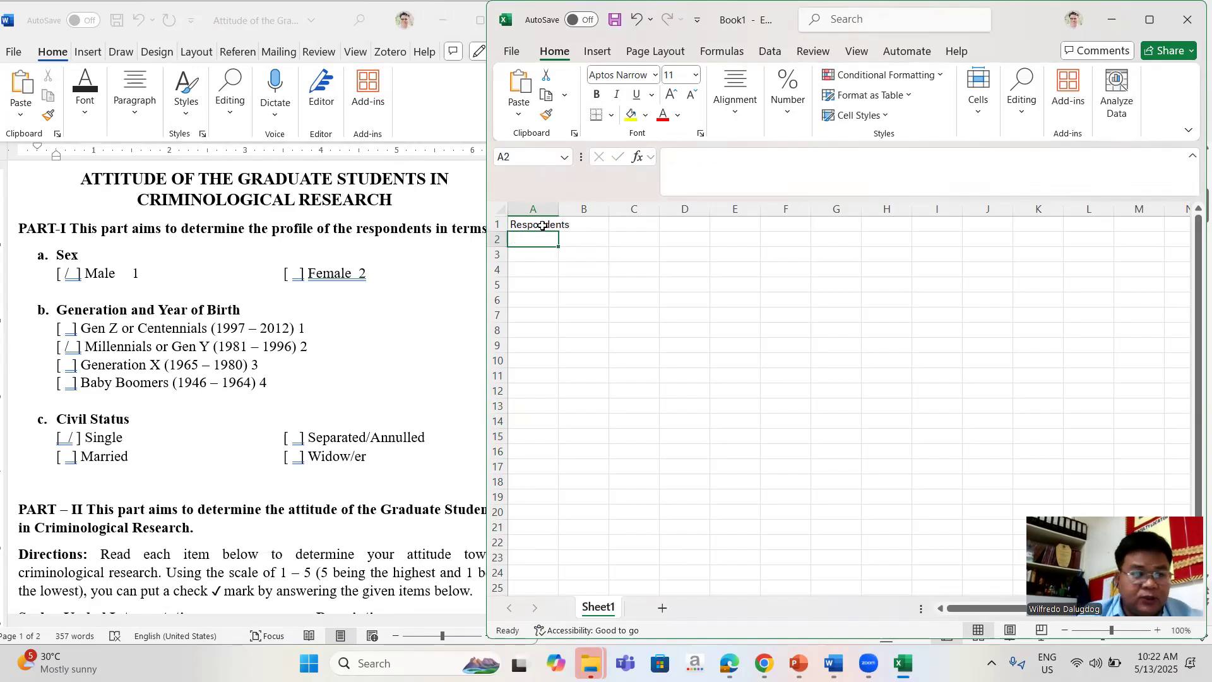
Widen column A to fit its header and enter 1 in A2 as the first respondent number
drag(558, 213, 577, 215)
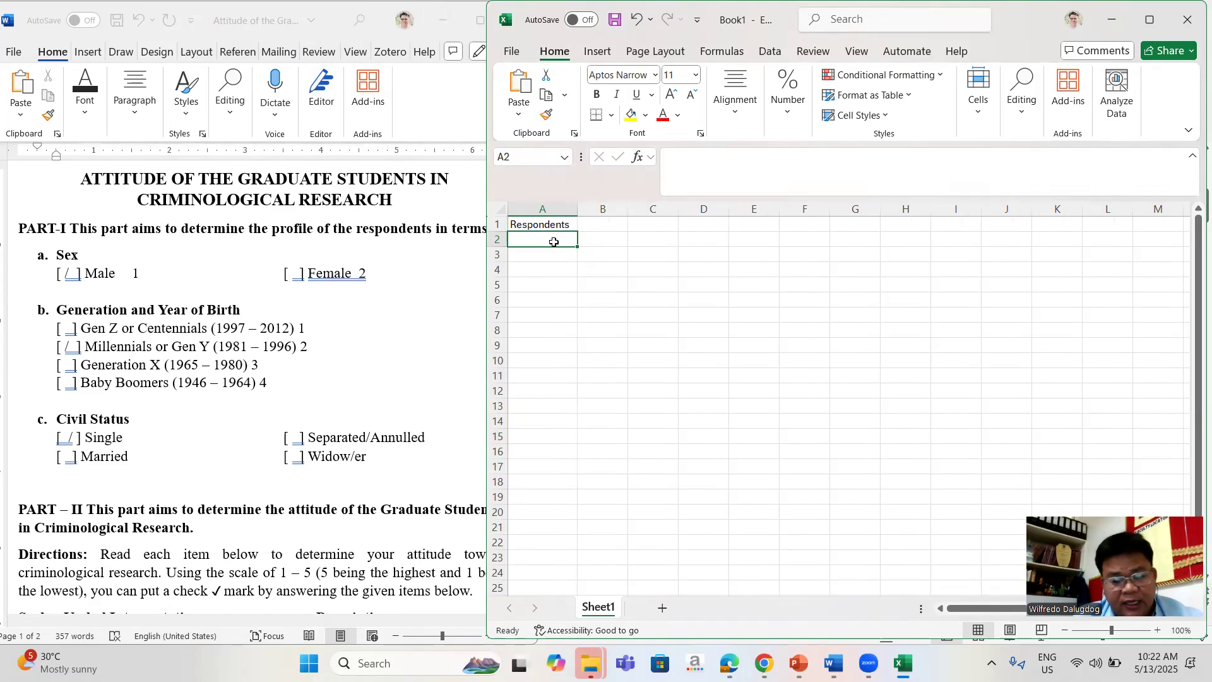
text(1)
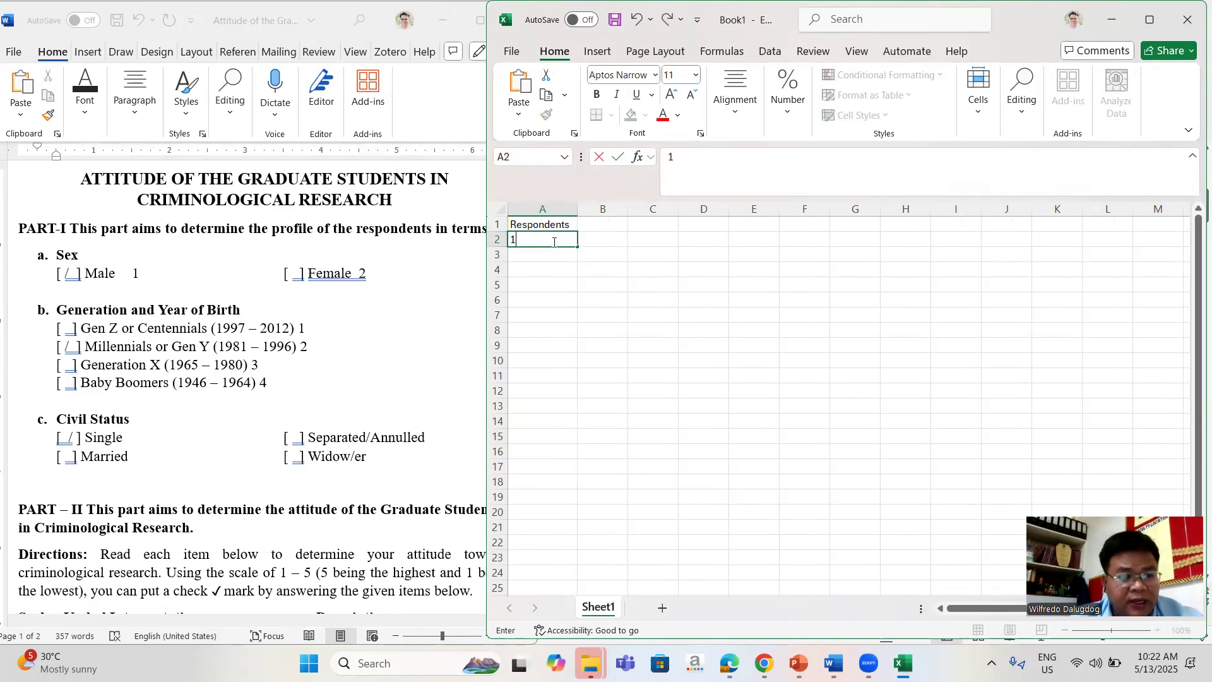
key(Return)
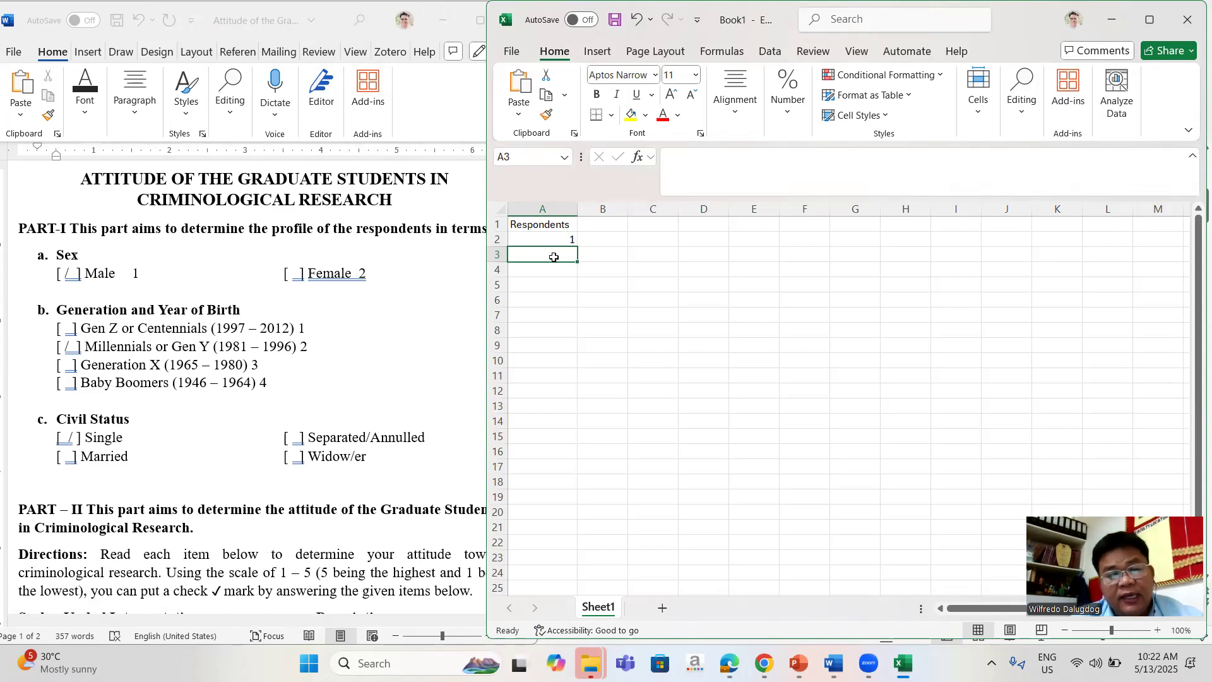
Enter the formula =A2+1 in A3 and fill it down to A51 to number 50 respondents
text(=)
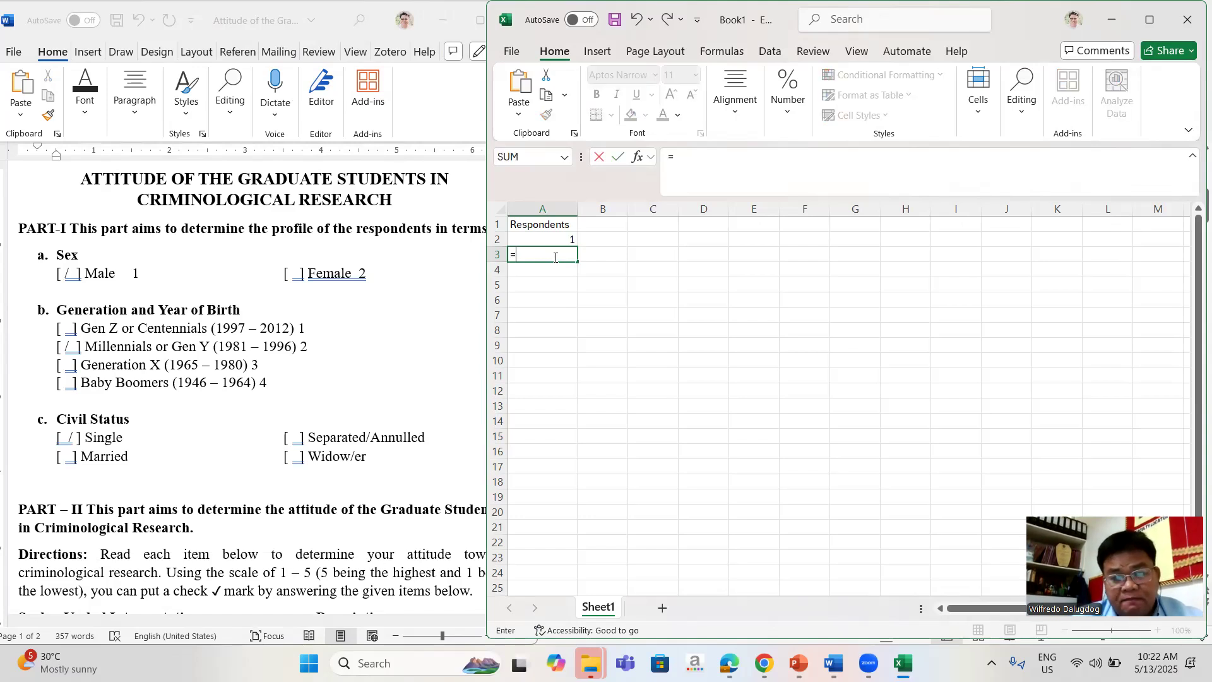
key(Up)
text(+1)
key(Return)
text(\)
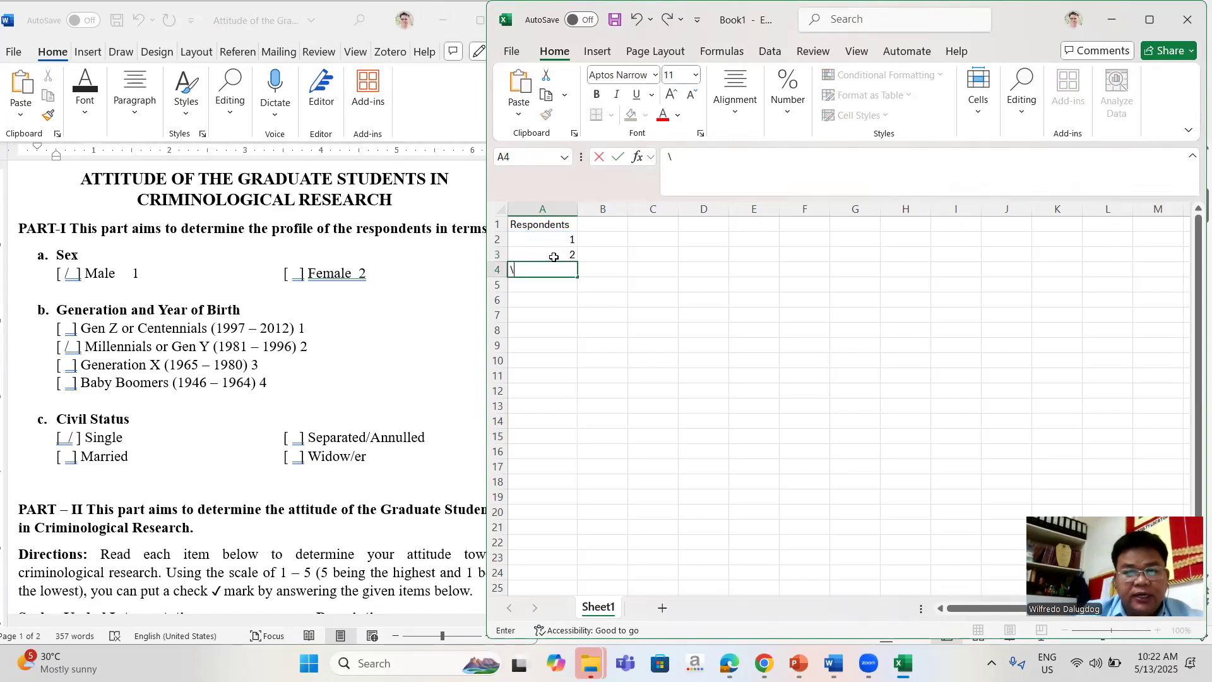
key(Escape)
click(553, 257)
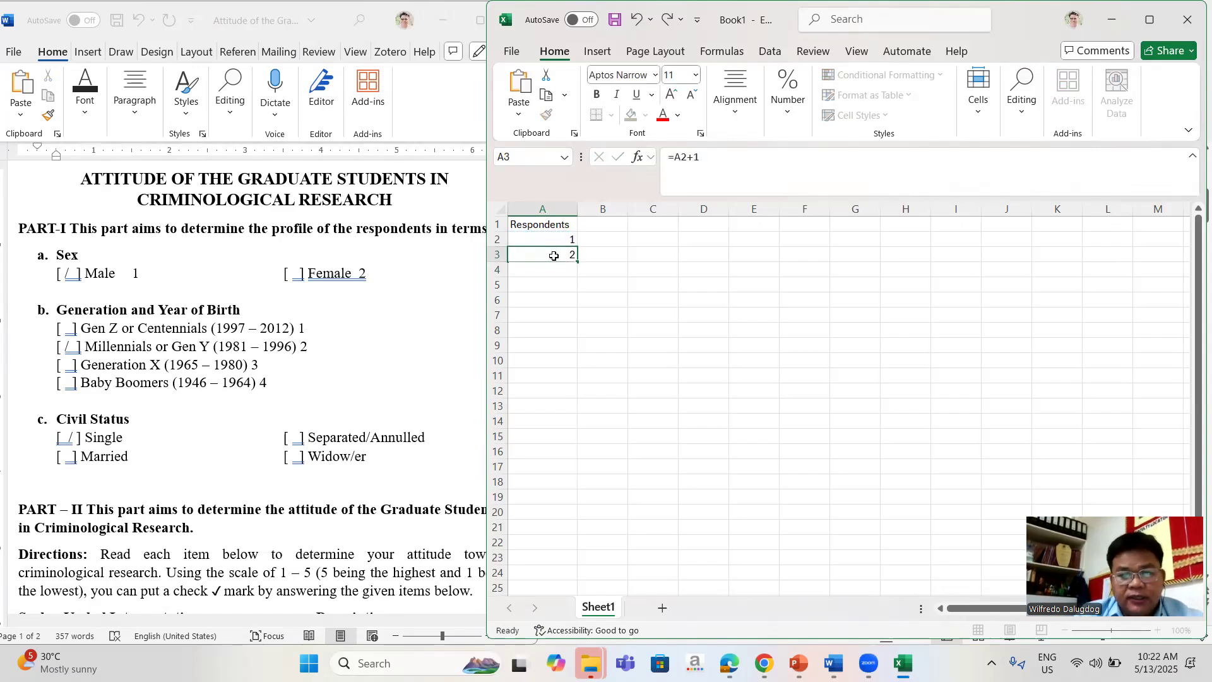
drag(578, 263, 530, 572)
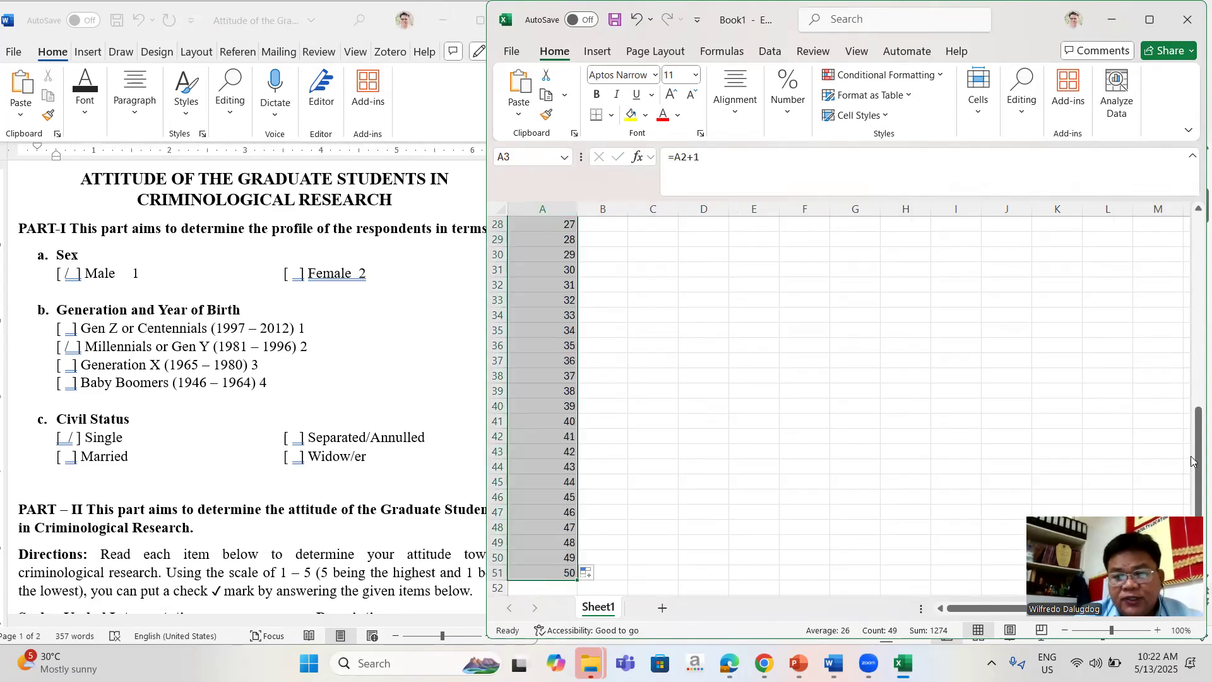
drag(1197, 439, 1195, 218)
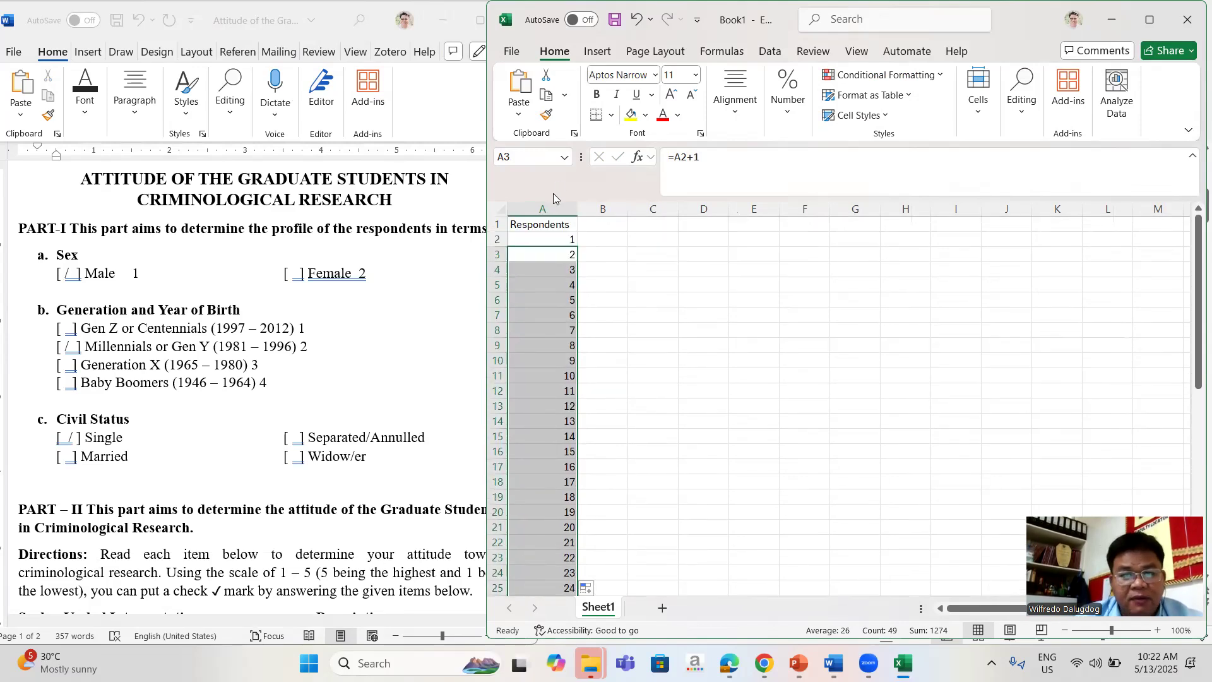
Center the contents of column A horizontally
click(551, 209)
click(735, 94)
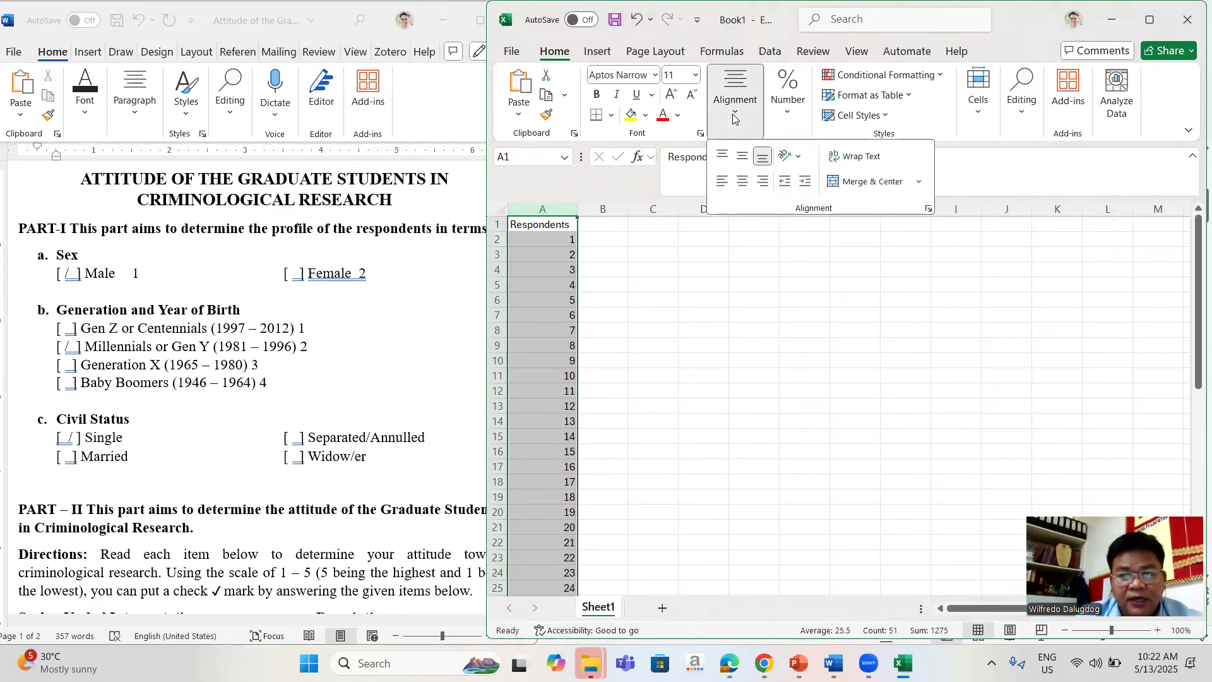
click(744, 183)
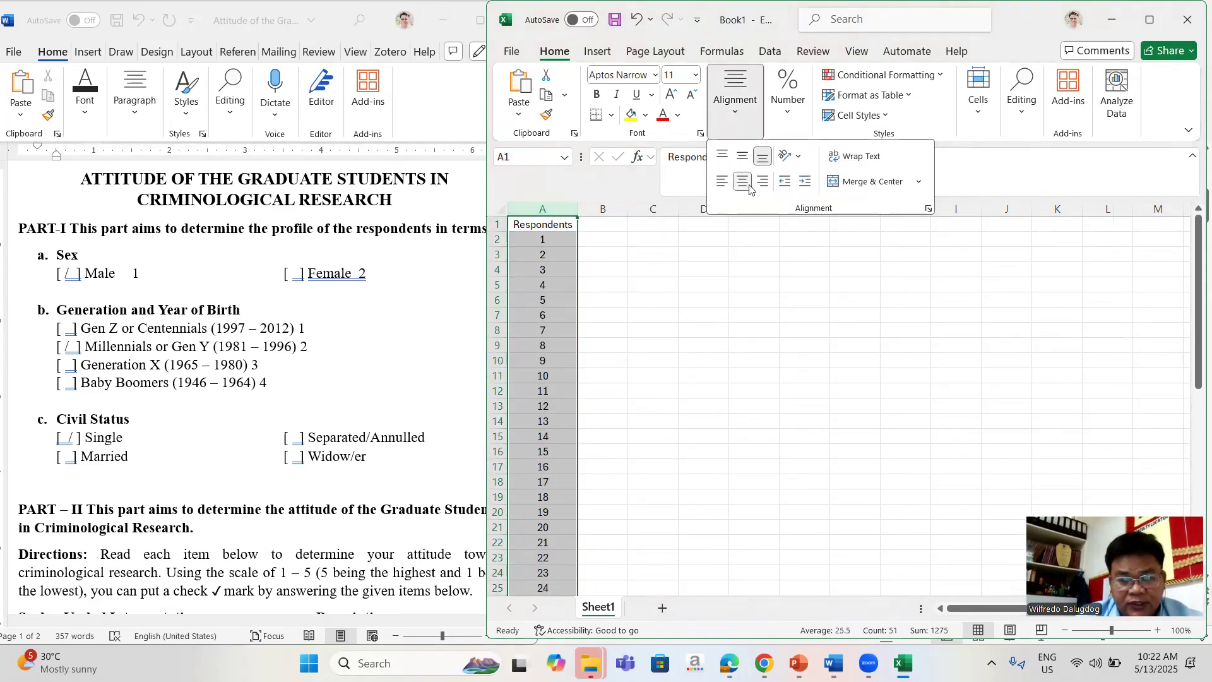
Make the whole header row 1 bold
click(513, 226)
click(496, 225)
key(ctrl+b)
click(538, 241)
key(Down)
key(Down)
key(Down)
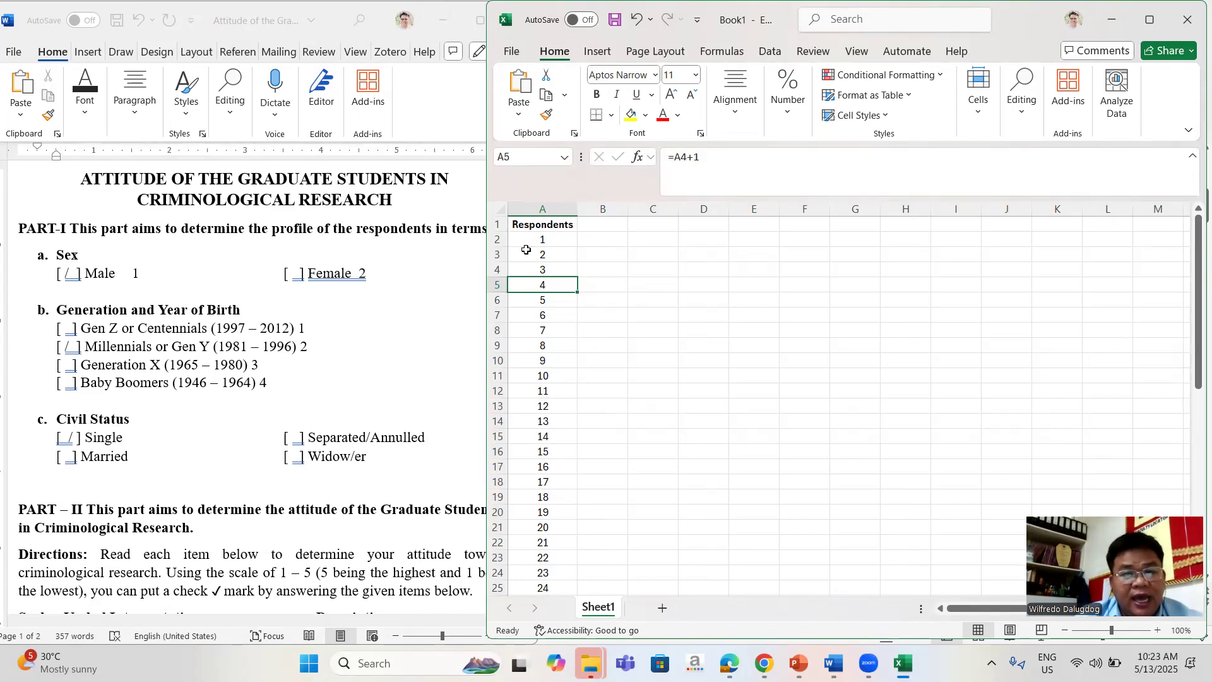
Enter the headers Sex, Generation and Civil_Status in B1 to D1, and widen column C to fit its header
click(602, 229)
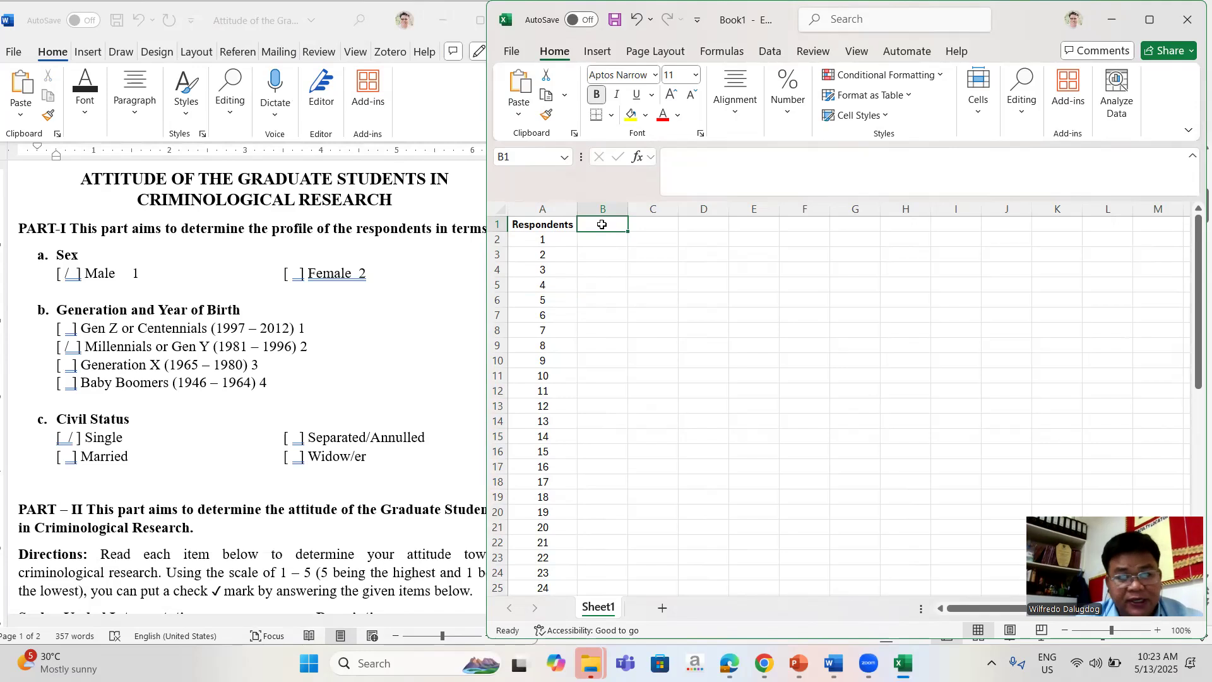
text(Sex)
key(Tab)
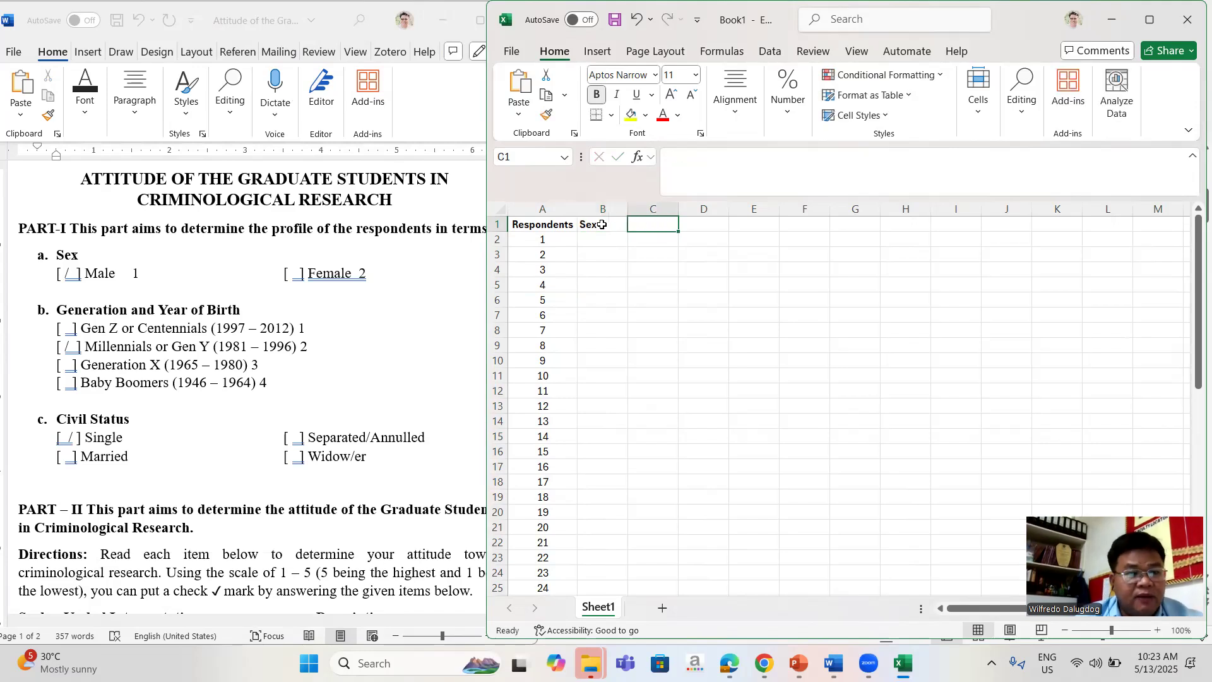
text(Generation)
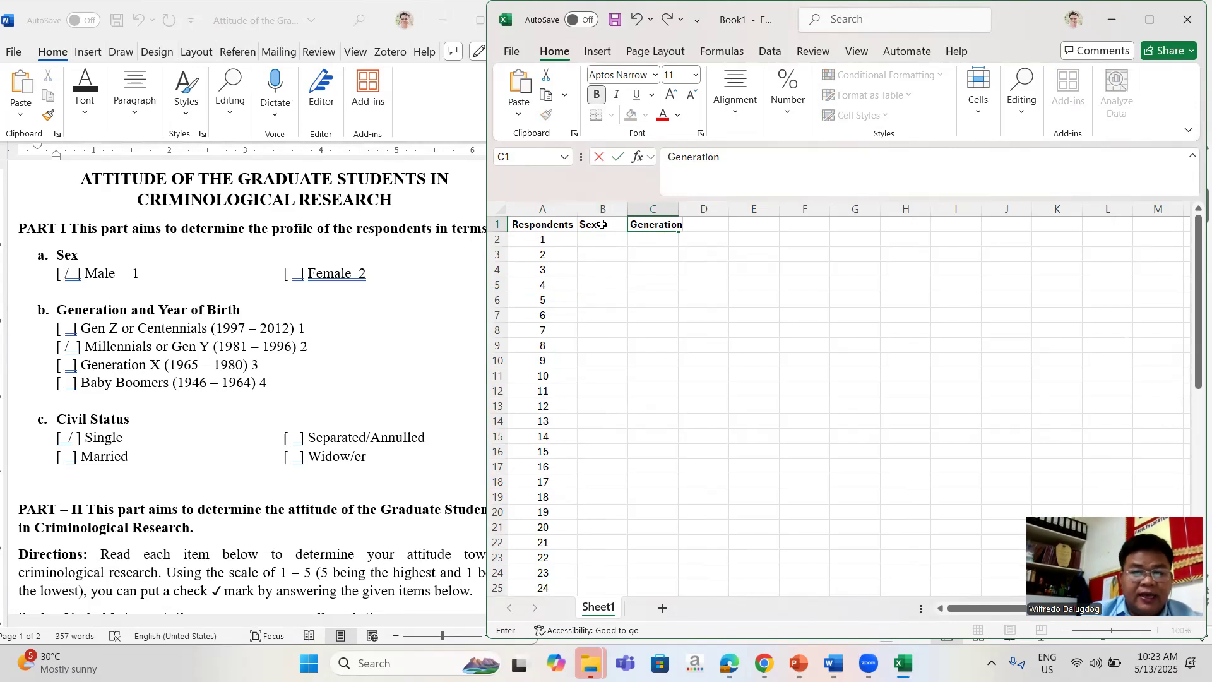
key(Tab)
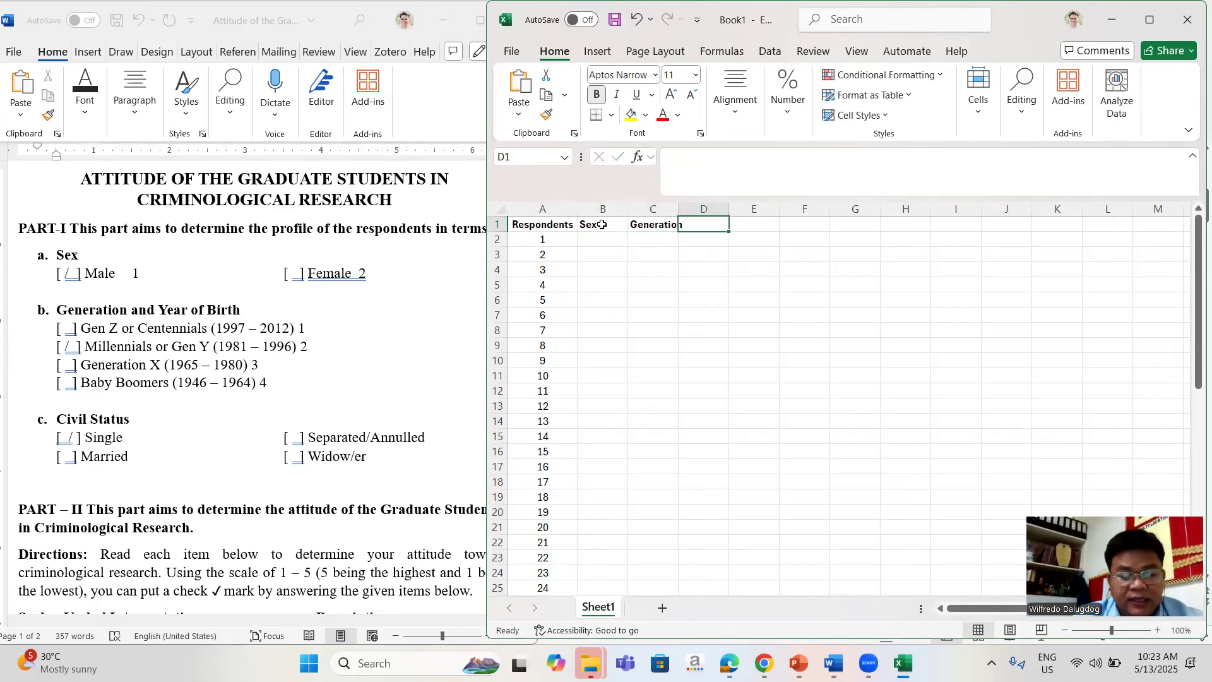
text(Civil_Status)
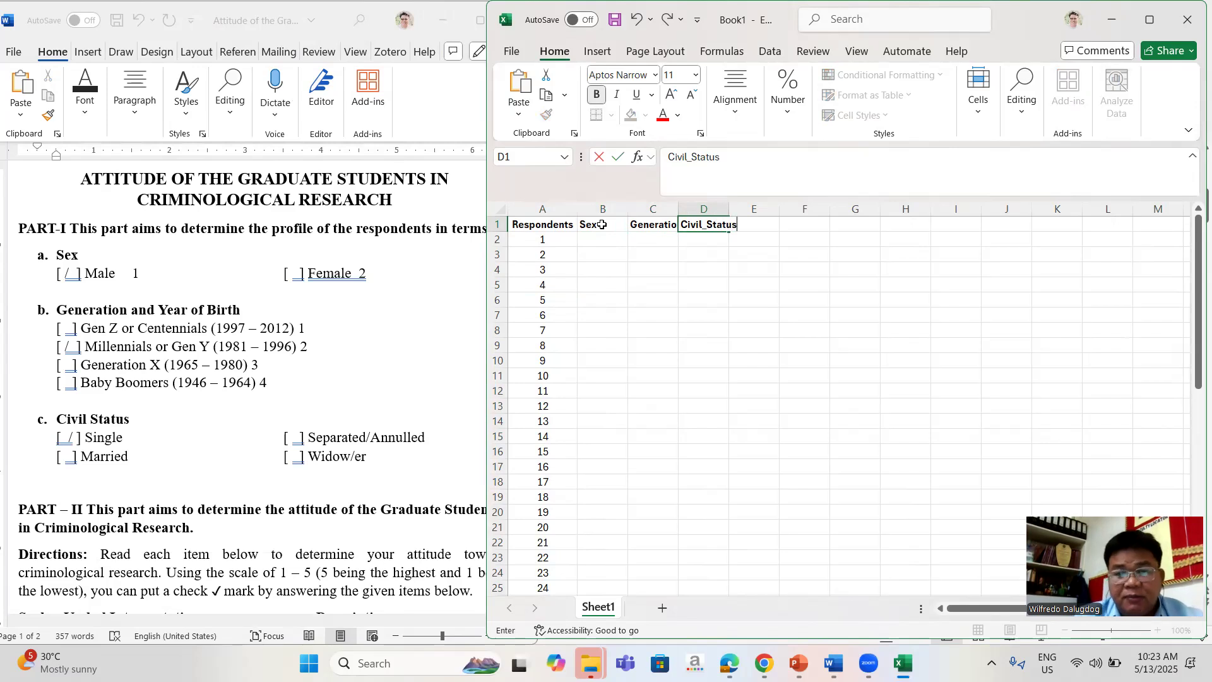
key(Return)
drag(678, 210, 692, 214)
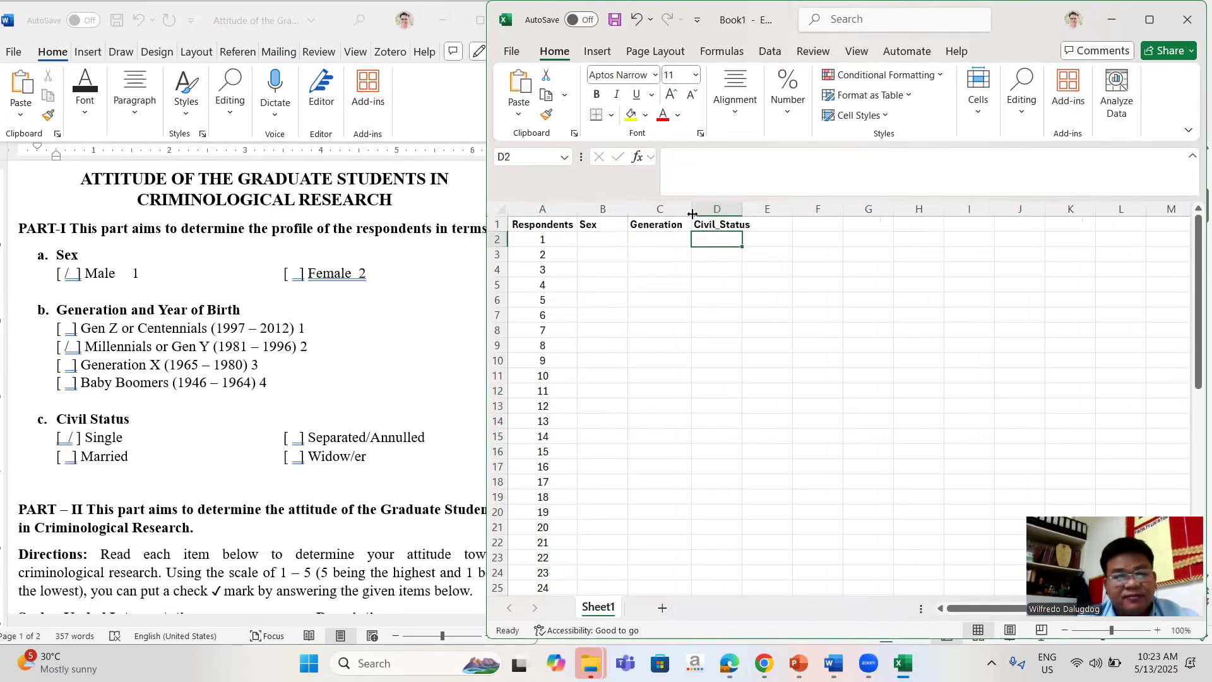
Switch to the Word questionnaire and review Part II's directions and its rating scale from Strongly Agree to Strongly Disagree
click(363, 357)
click(530, 268)
drag(530, 268, 538, 339)
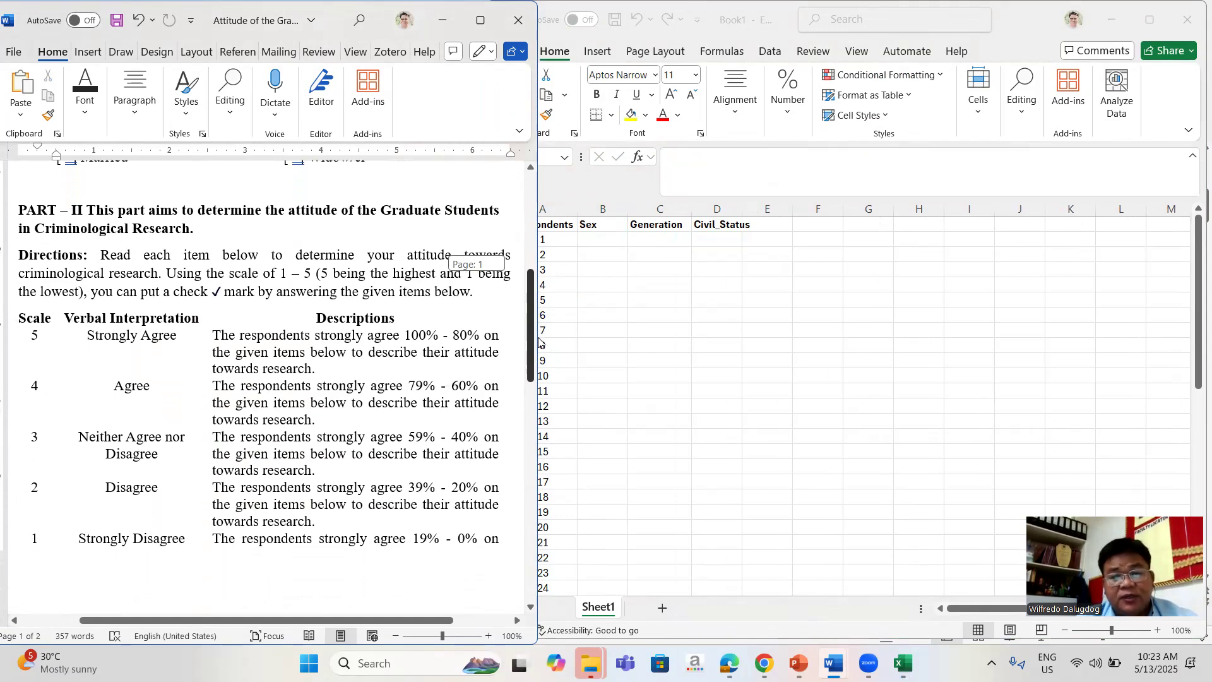
drag(539, 342, 539, 353)
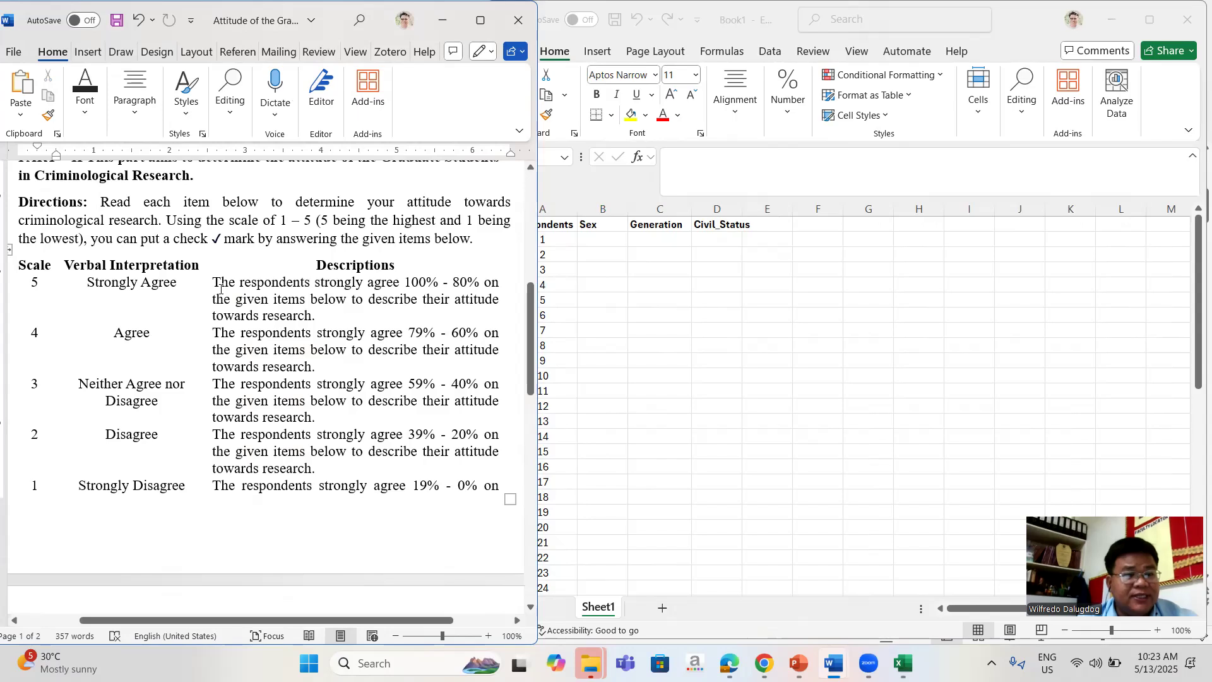
click(394, 223)
drag(529, 299, 534, 292)
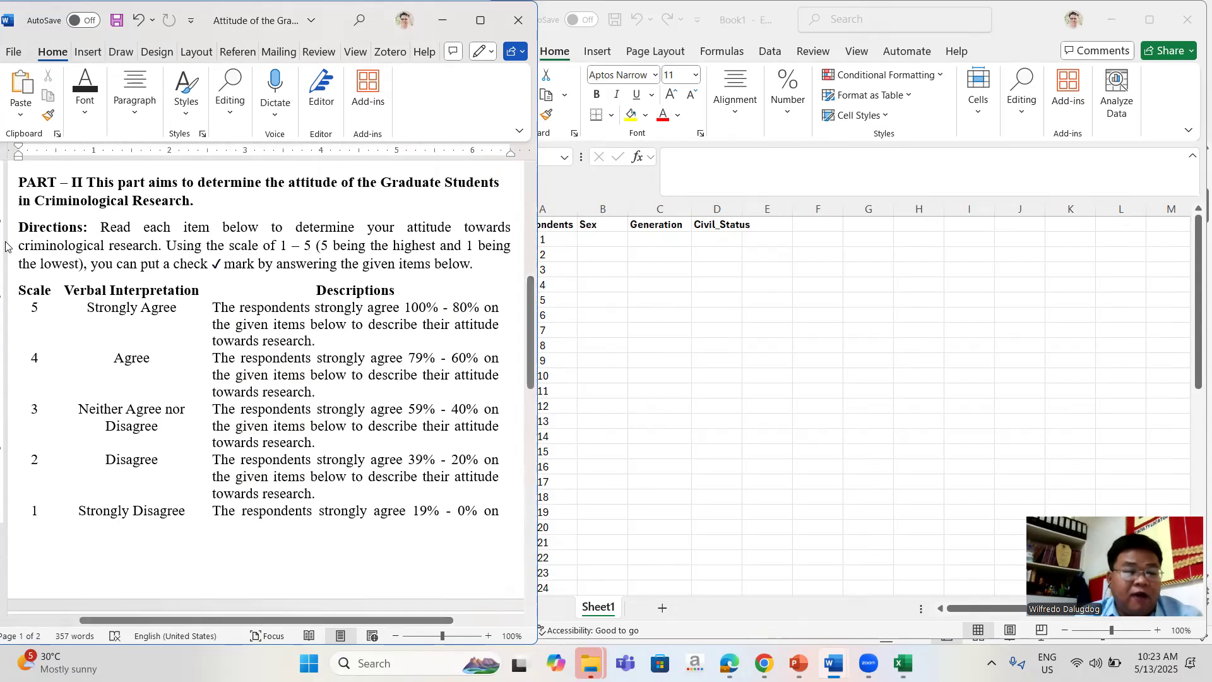
drag(175, 309, 103, 311)
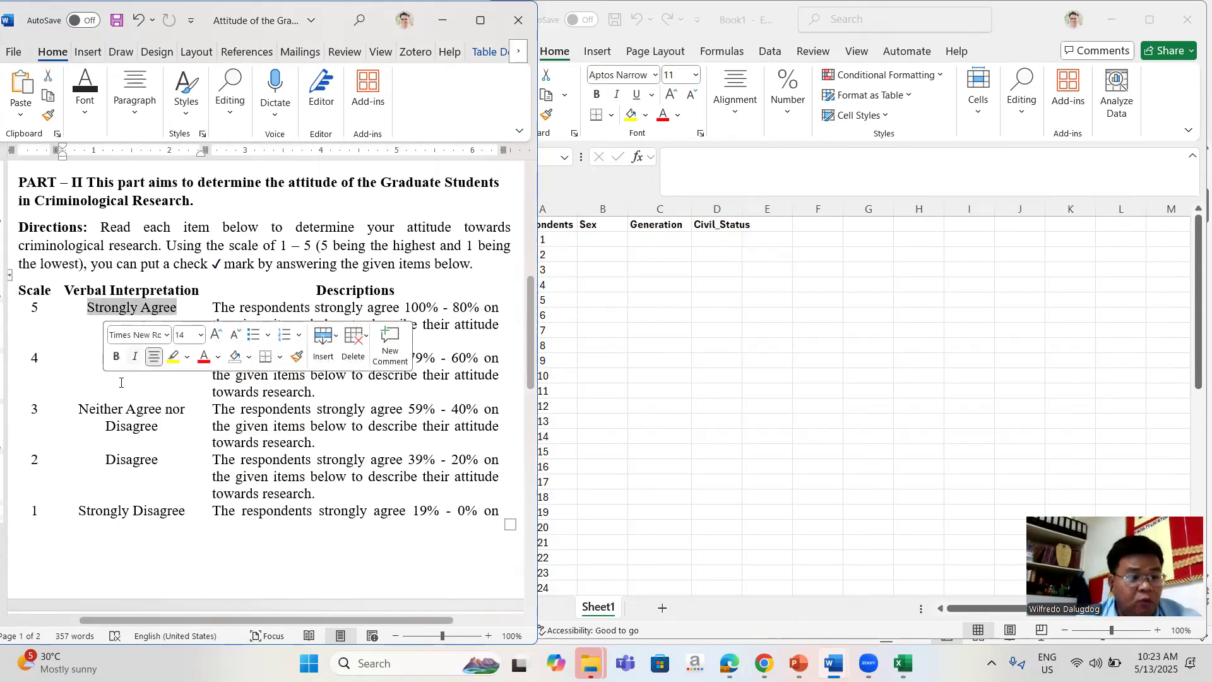
click(114, 358)
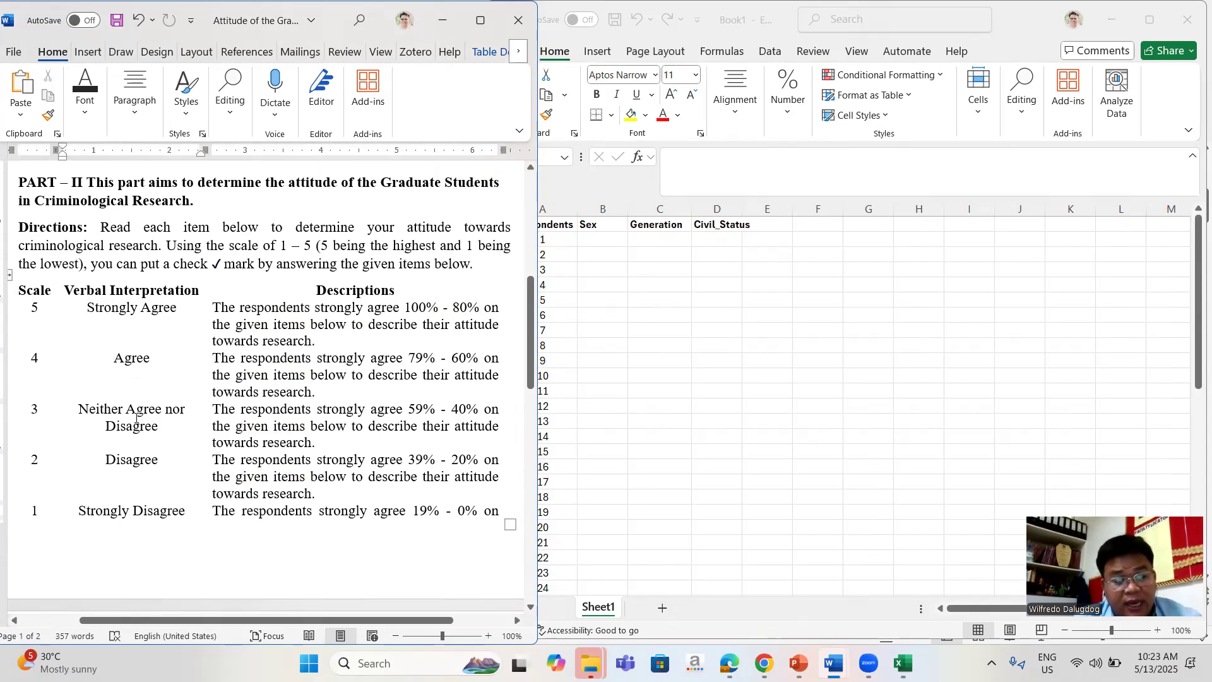
click(155, 512)
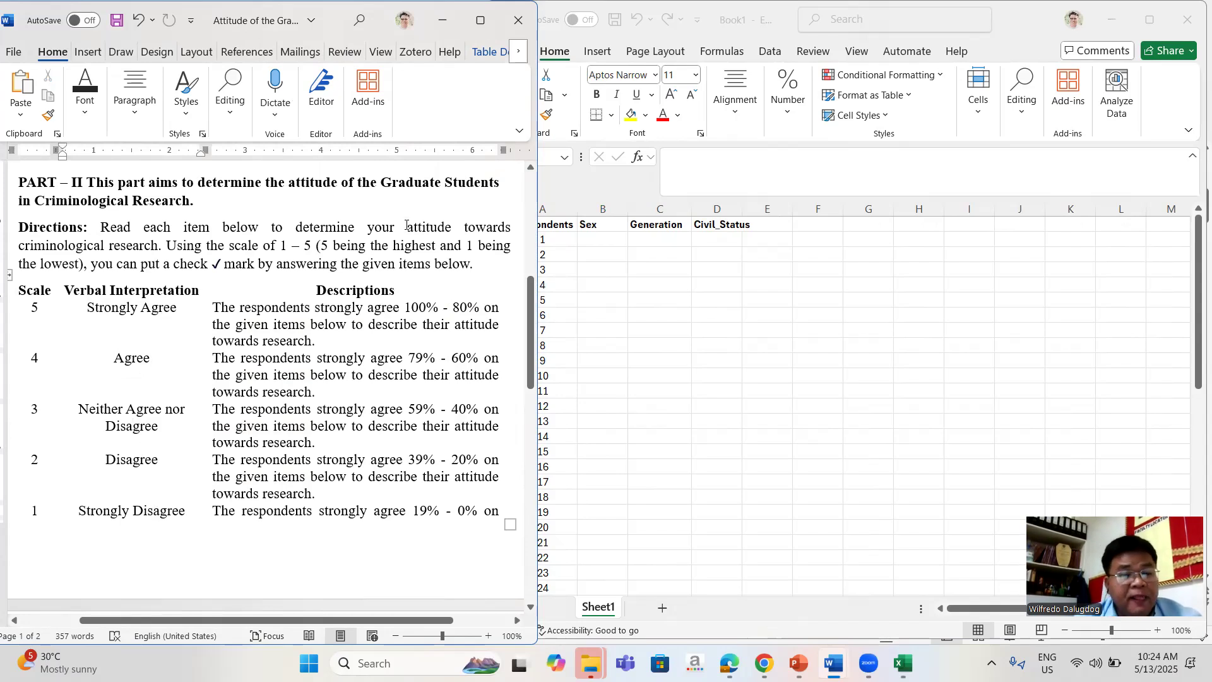
Examine the 11 attitude items and the rating columns 5 to 1 in Table II of the questionnaire
drag(533, 304, 541, 421)
click(116, 320)
drag(109, 320, 220, 505)
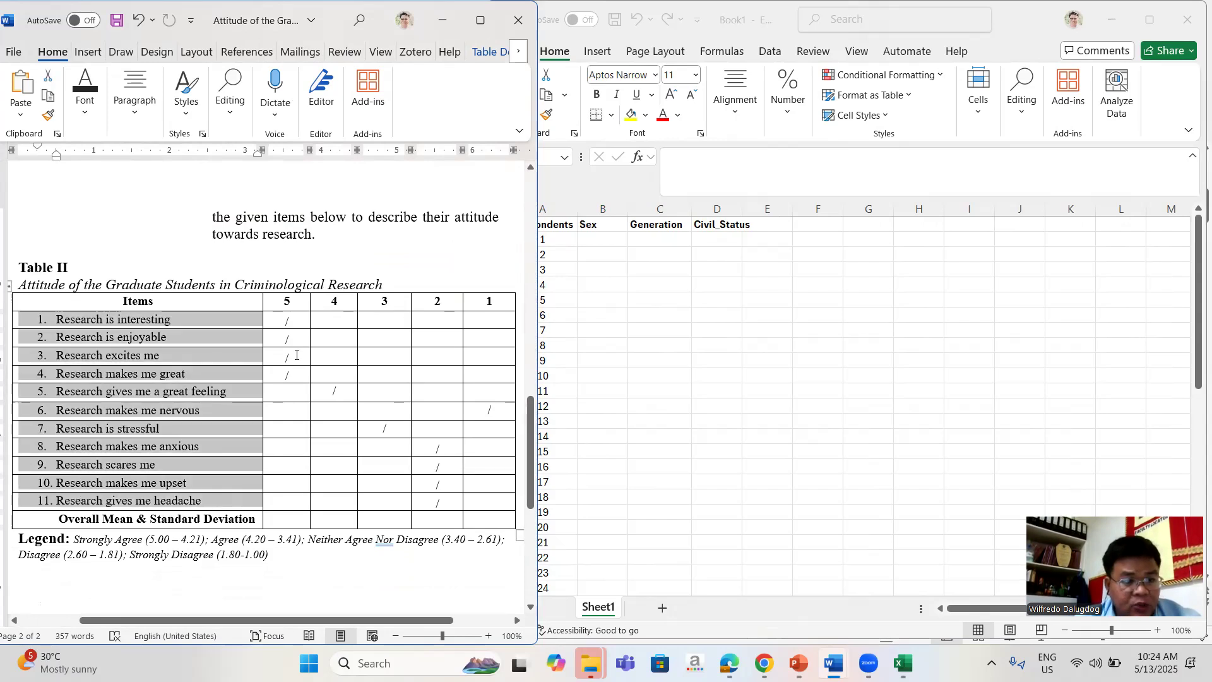
click(289, 303)
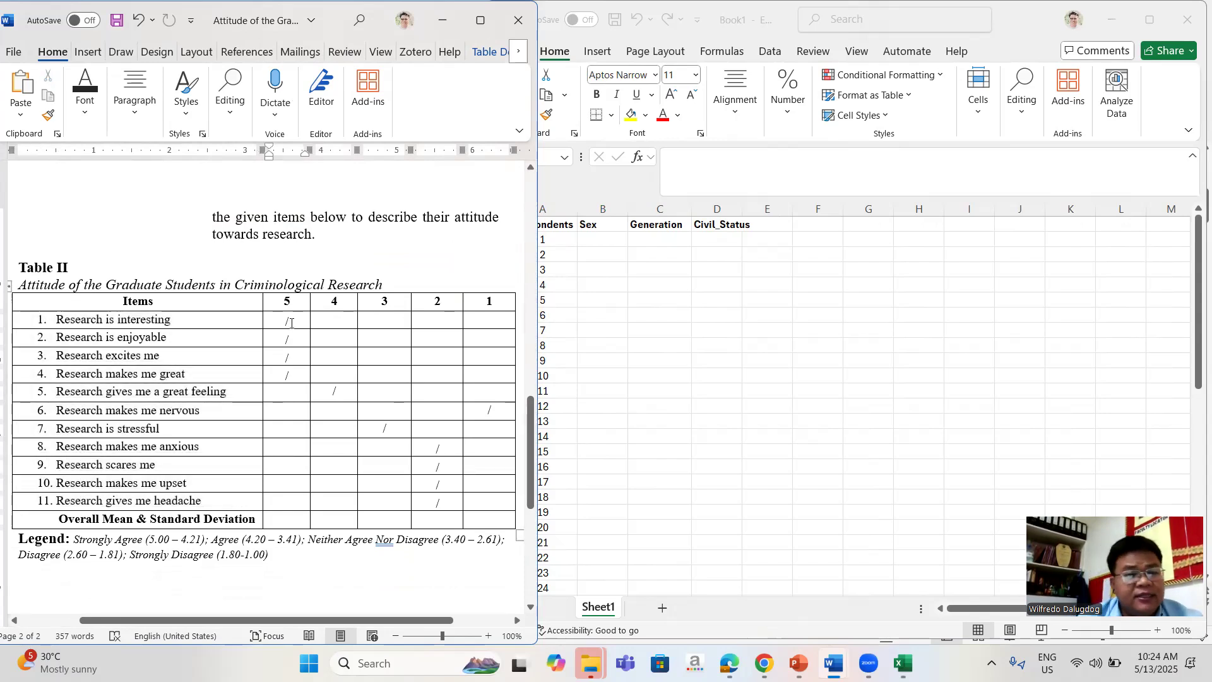
drag(292, 323, 496, 510)
click(292, 320)
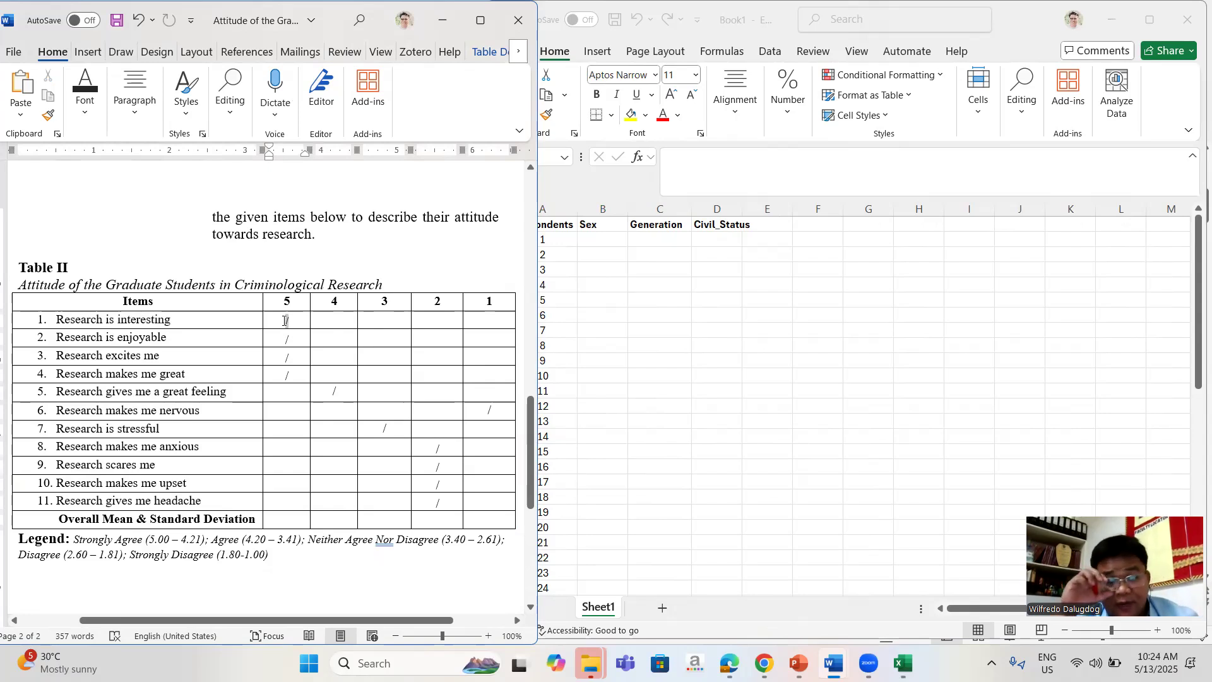
Check which rating is marked for each attitude item in Table II, from "Research is interesting" to "Research gives me headache"
drag(285, 321, 291, 323)
click(291, 338)
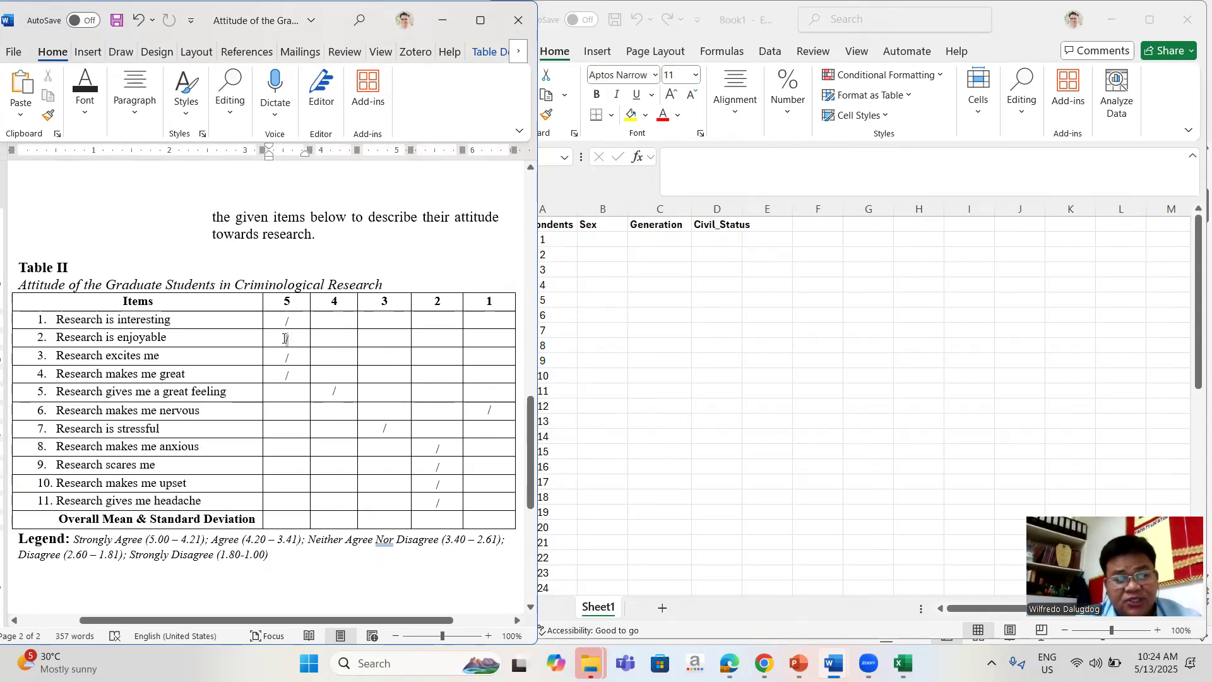
double_click(285, 339)
click(288, 359)
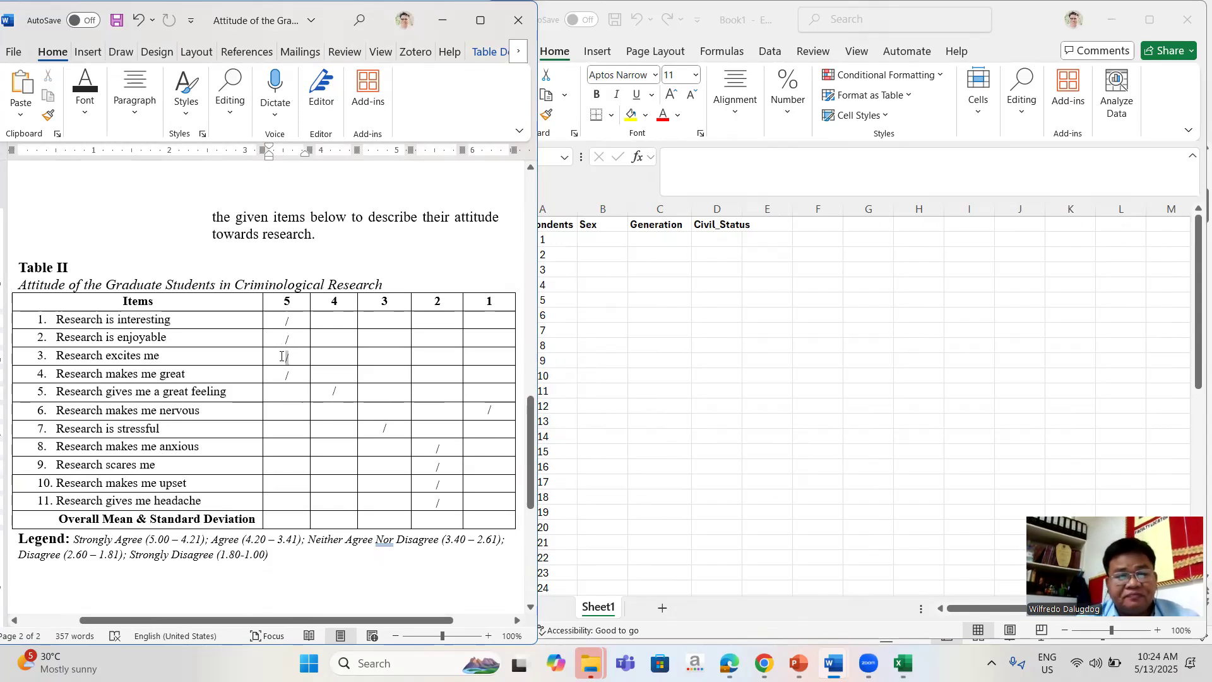
double_click(281, 357)
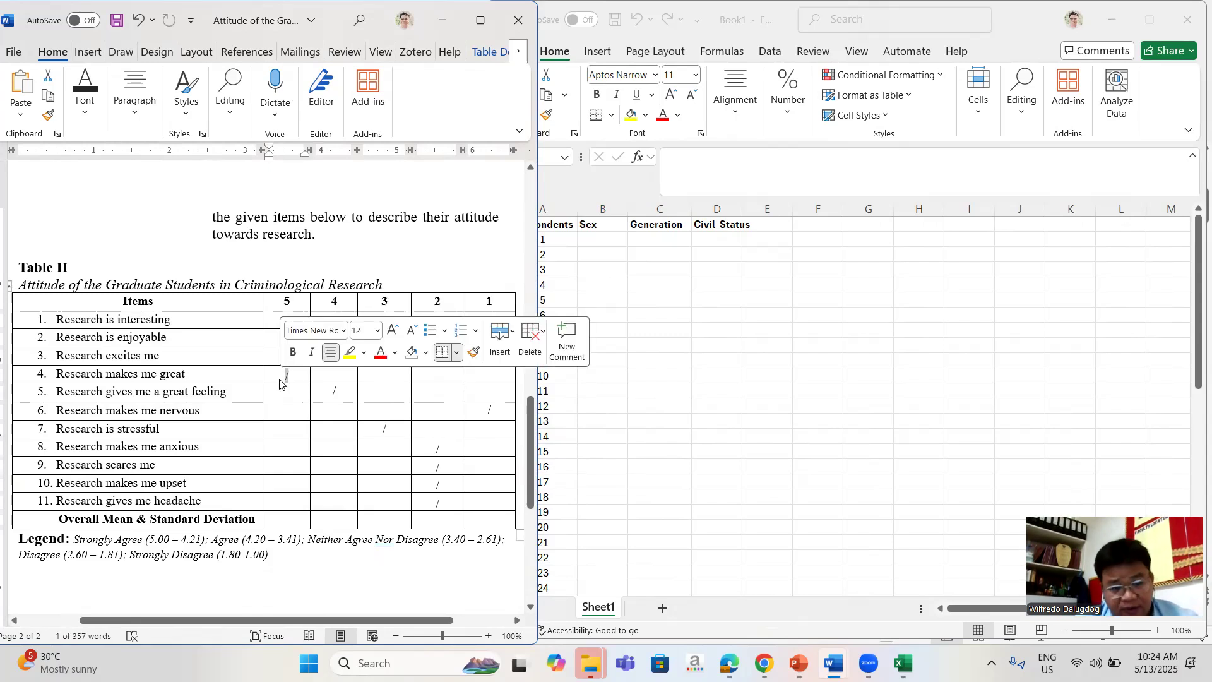
double_click(335, 392)
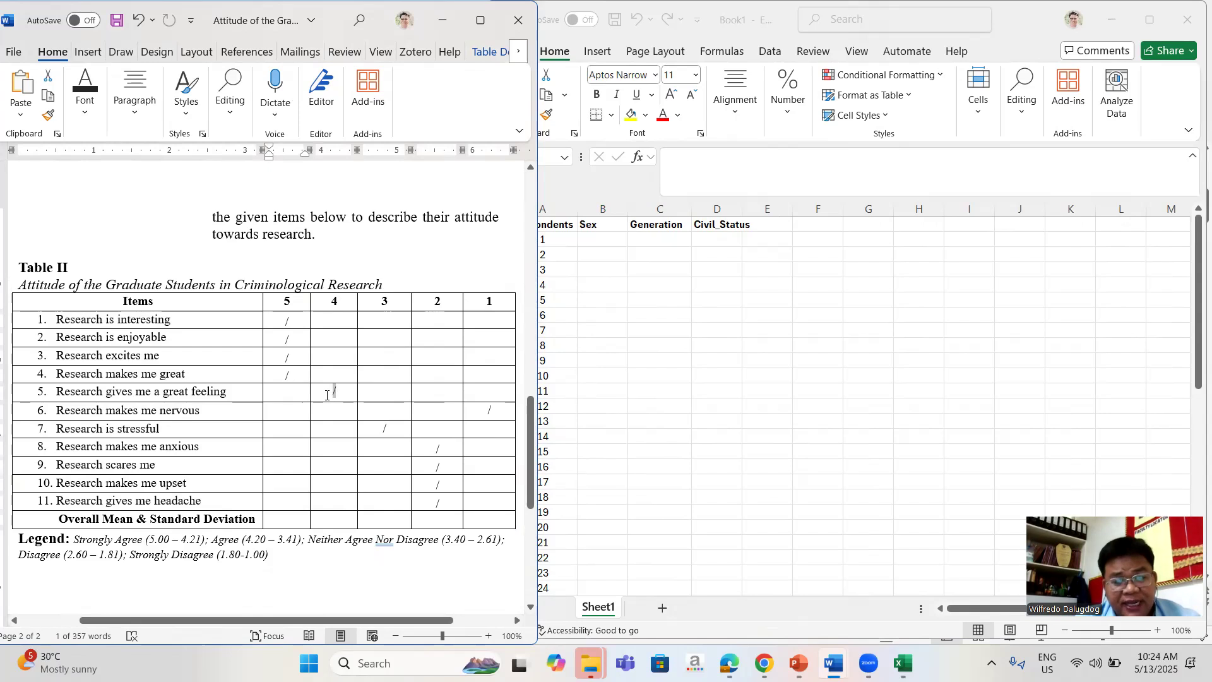
drag(497, 411, 228, 412)
click(494, 413)
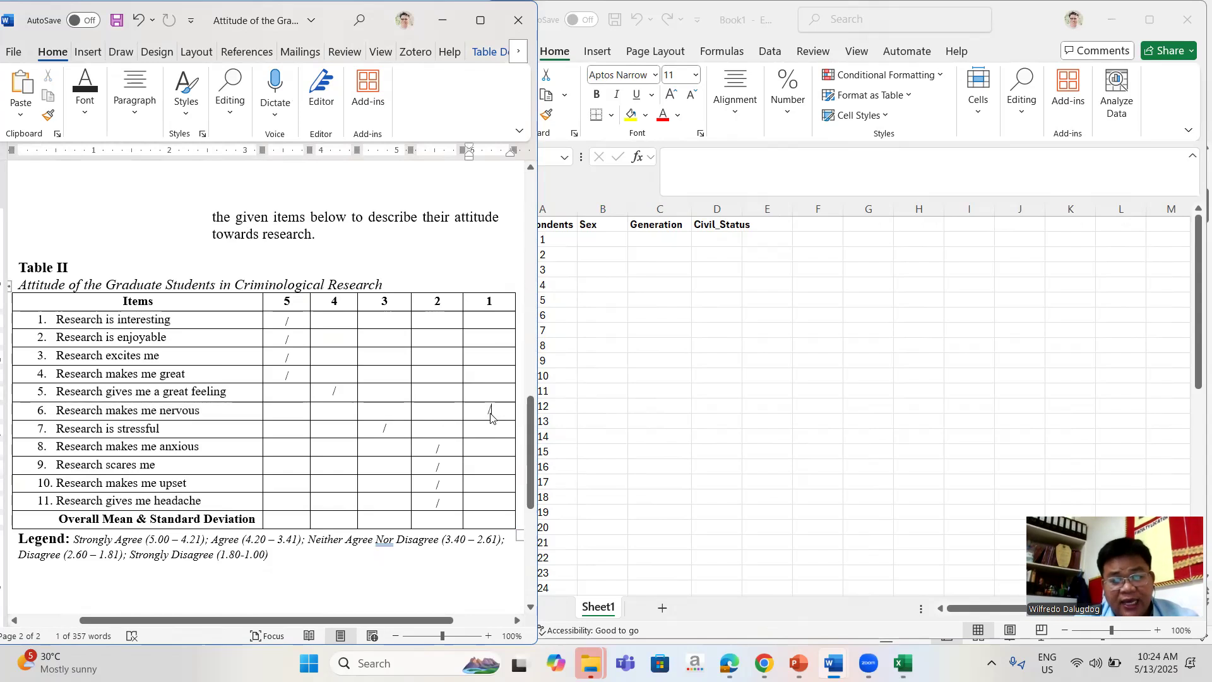
double_click(492, 412)
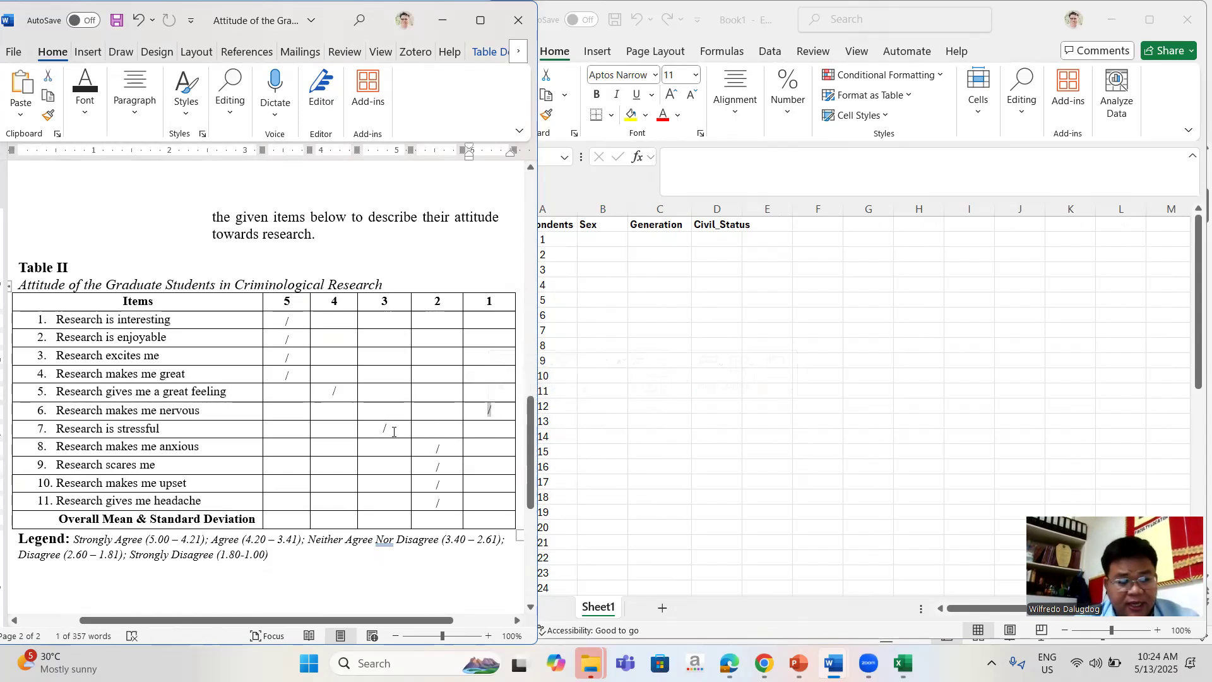
drag(393, 431, 293, 433)
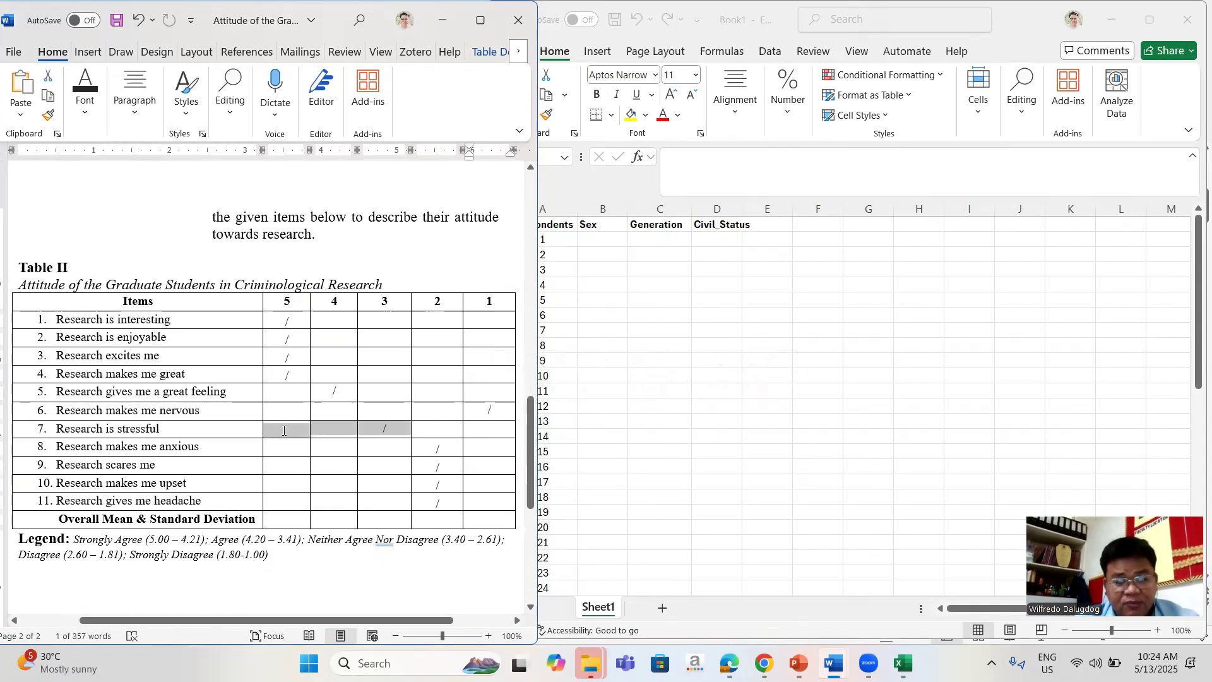
click(388, 434)
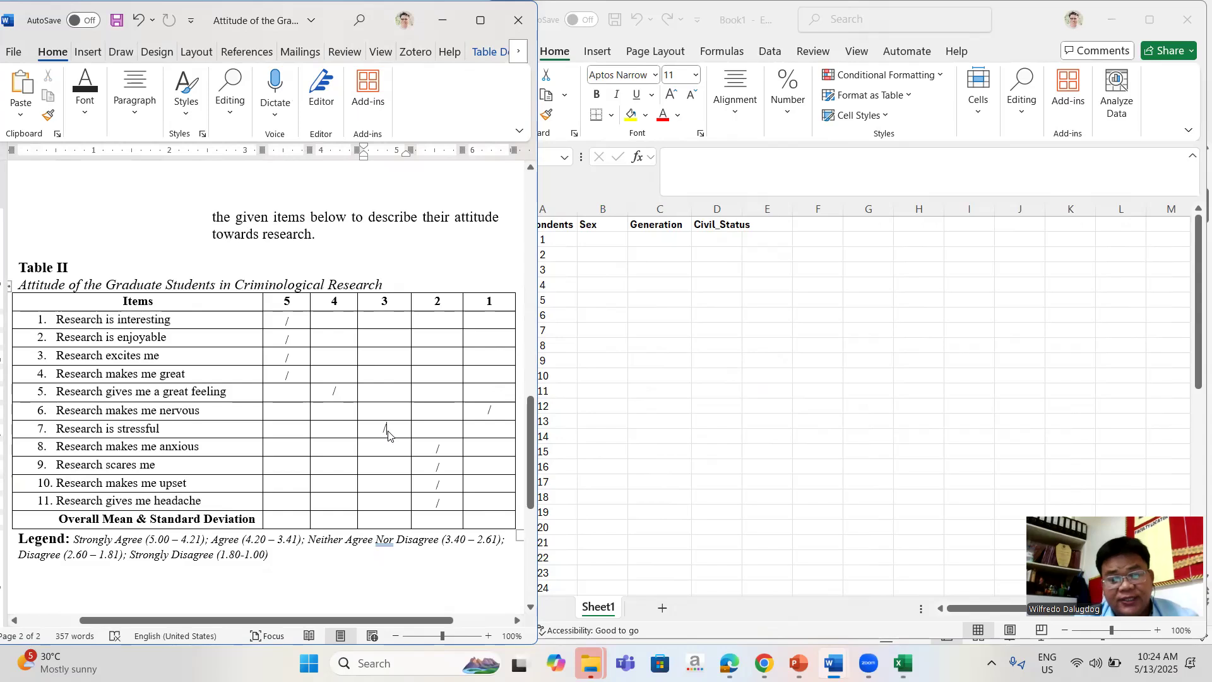
drag(384, 450, 212, 442)
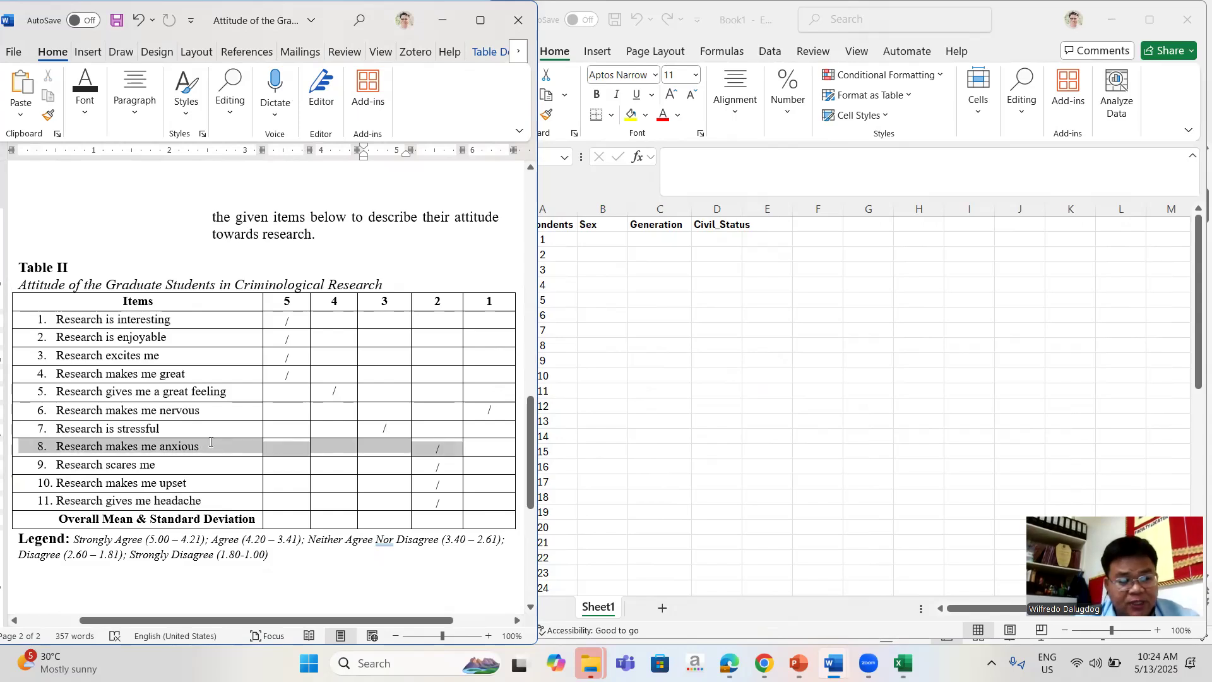
drag(445, 467, 248, 464)
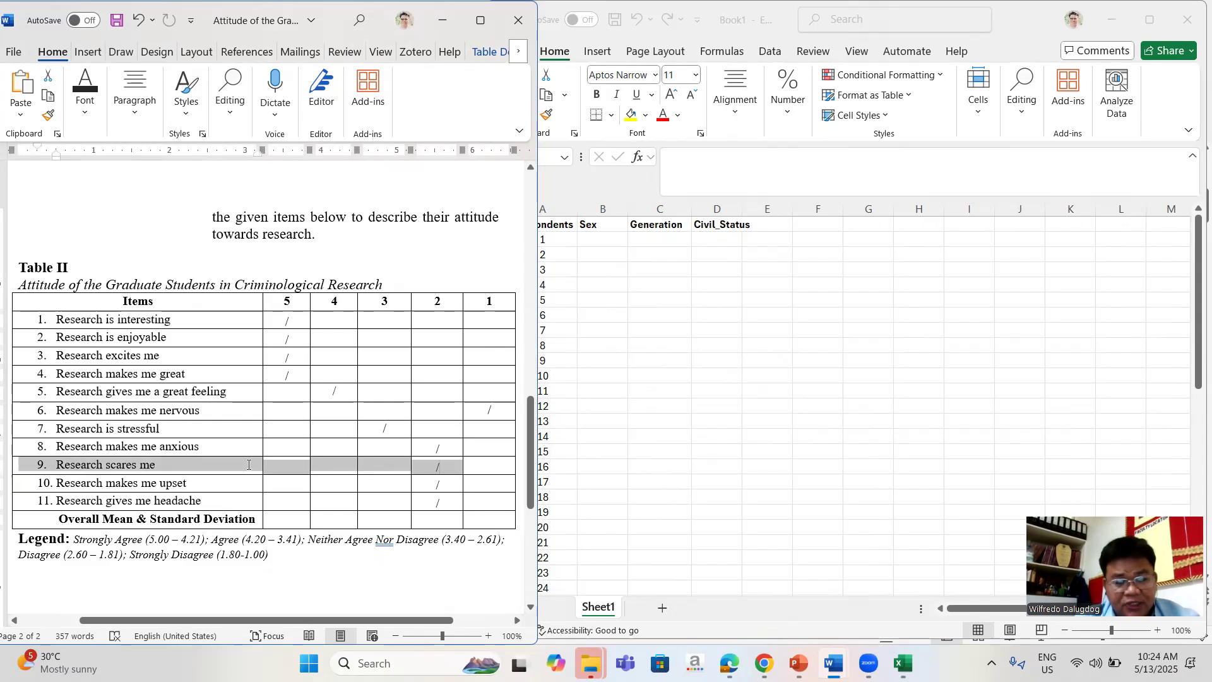
drag(445, 484, 248, 485)
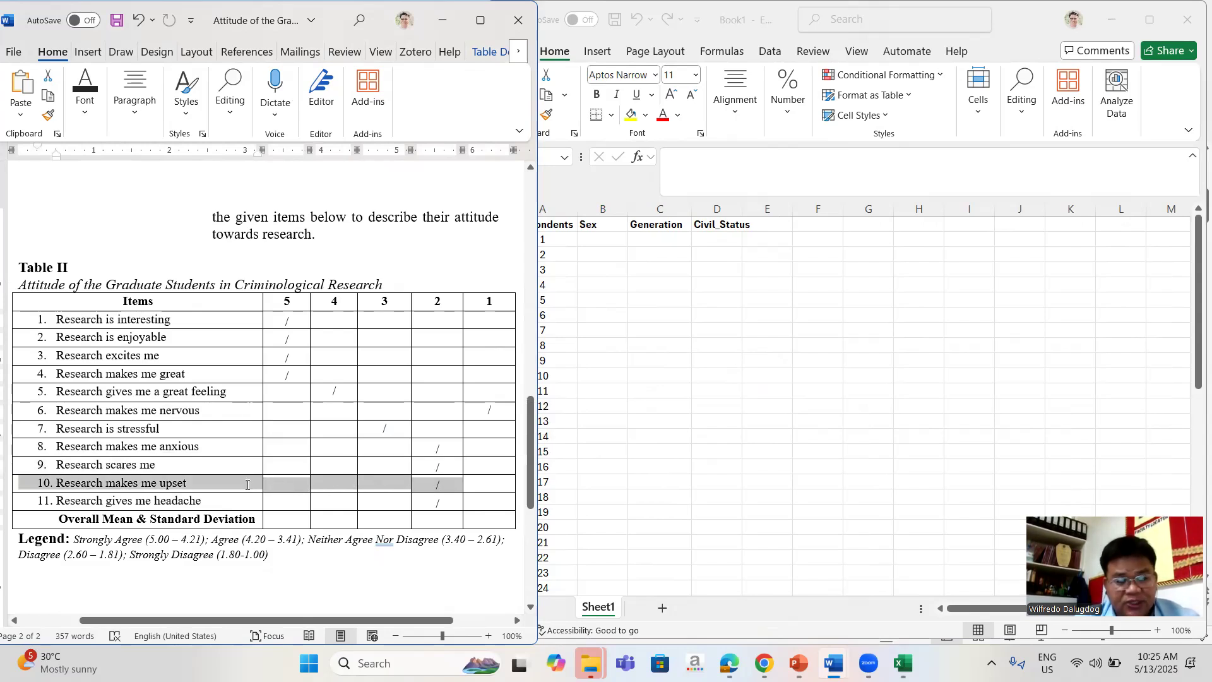
drag(442, 502, 242, 498)
click(442, 503)
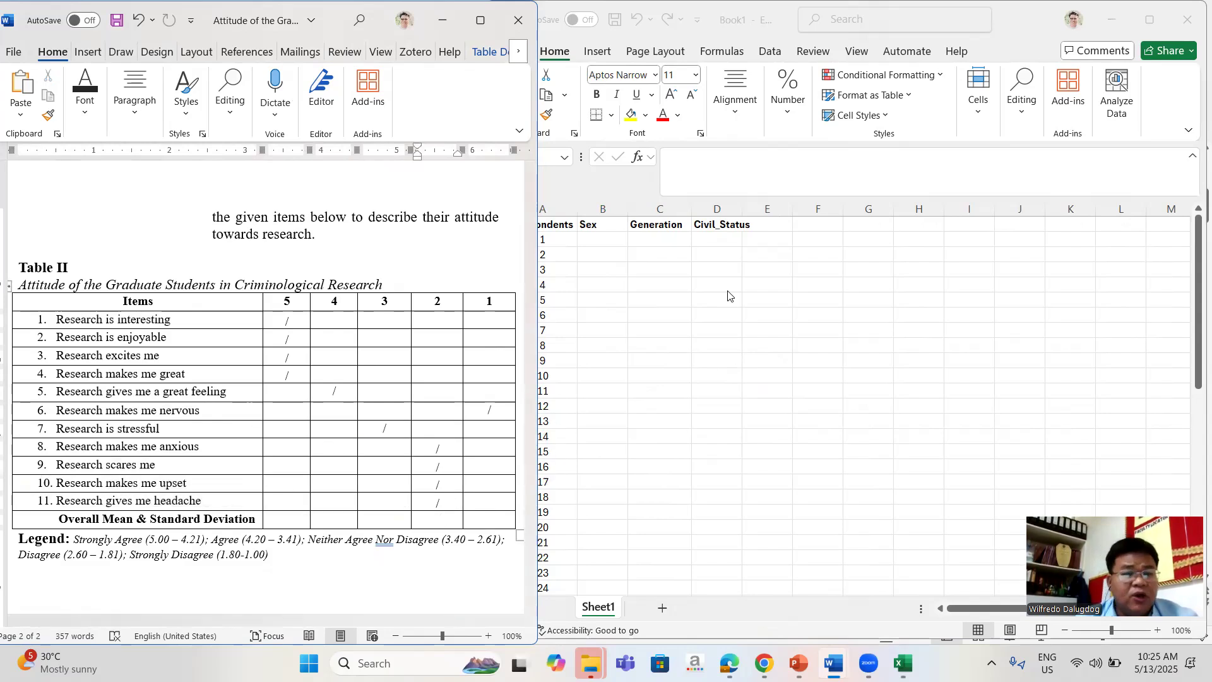
click(131, 320)
drag(207, 382, 218, 503)
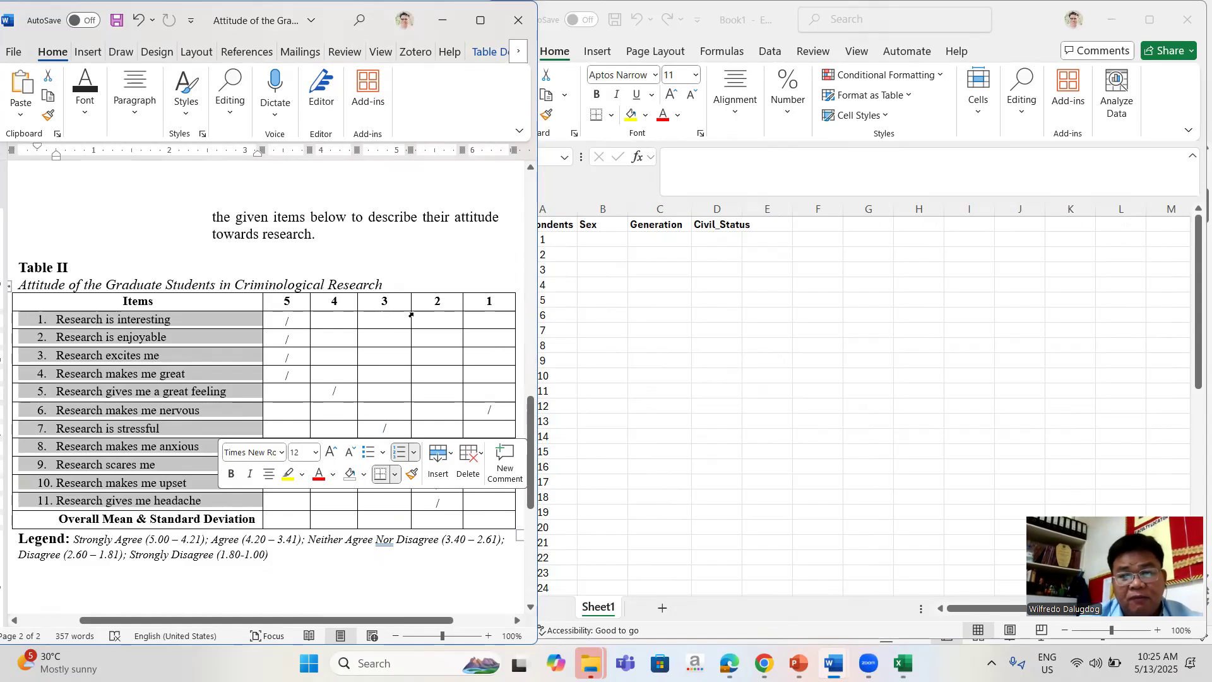
In the Excel sheet, widen column D to fit Civil_Status and enter the header Attitude1 in E1
click(890, 347)
click(950, 391)
drag(742, 214, 761, 214)
click(794, 225)
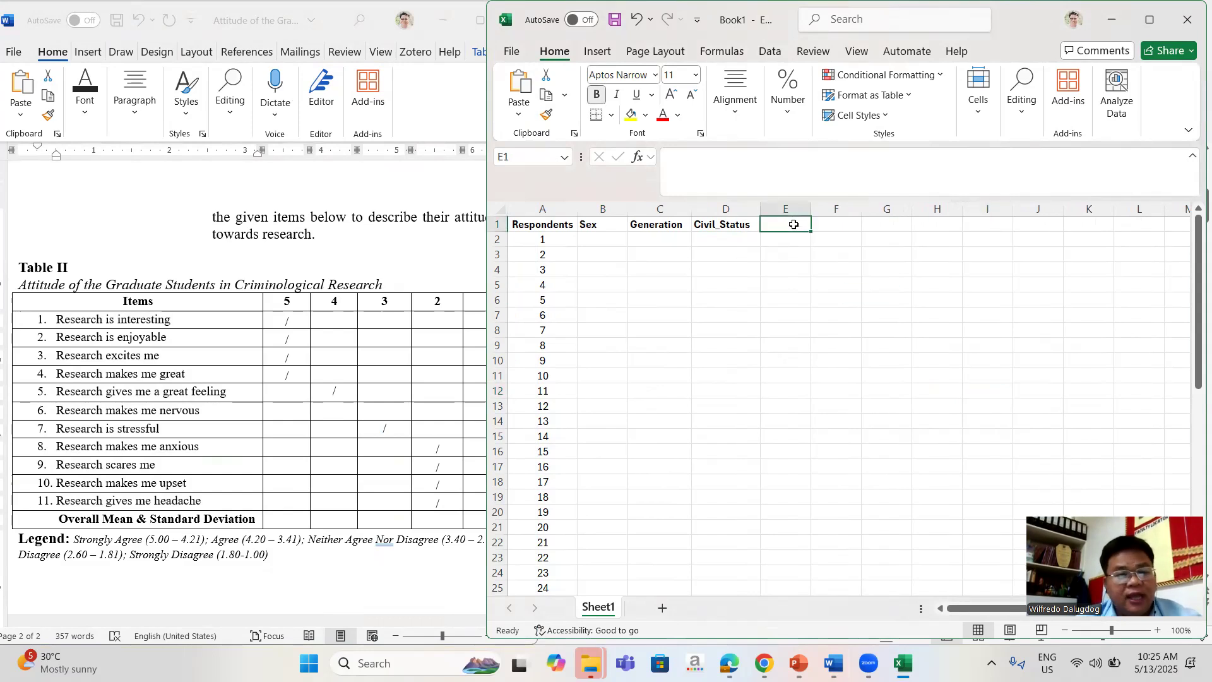
key(alt+Tab)
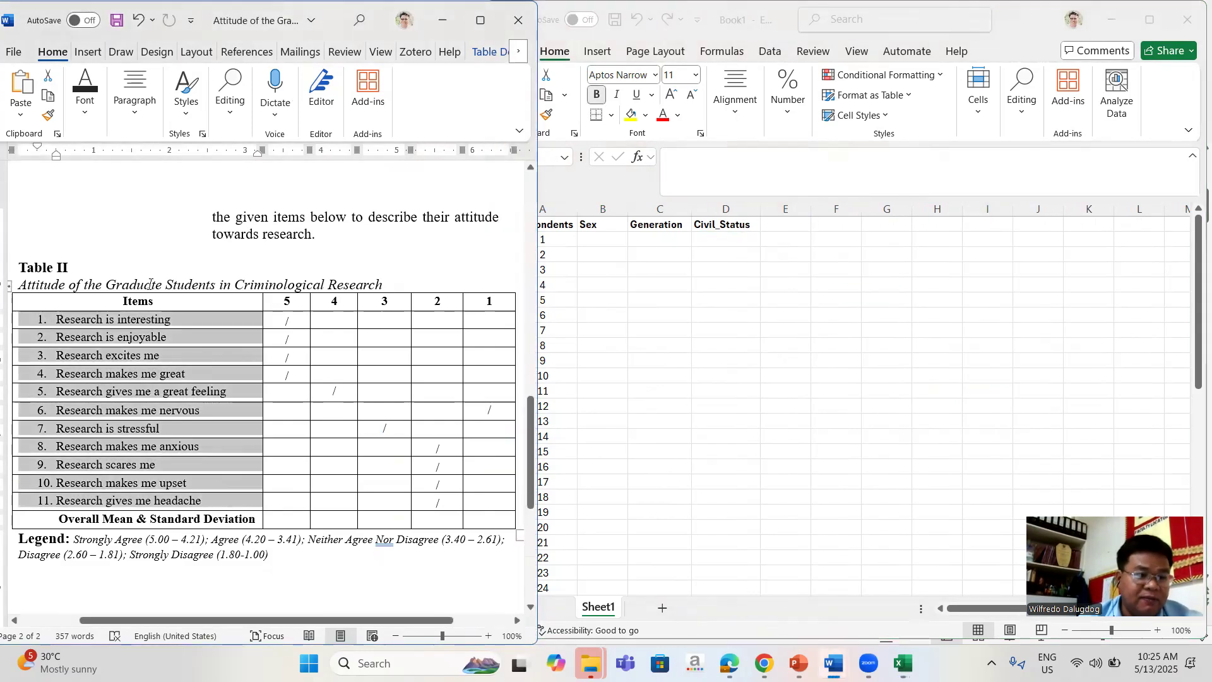
click(149, 284)
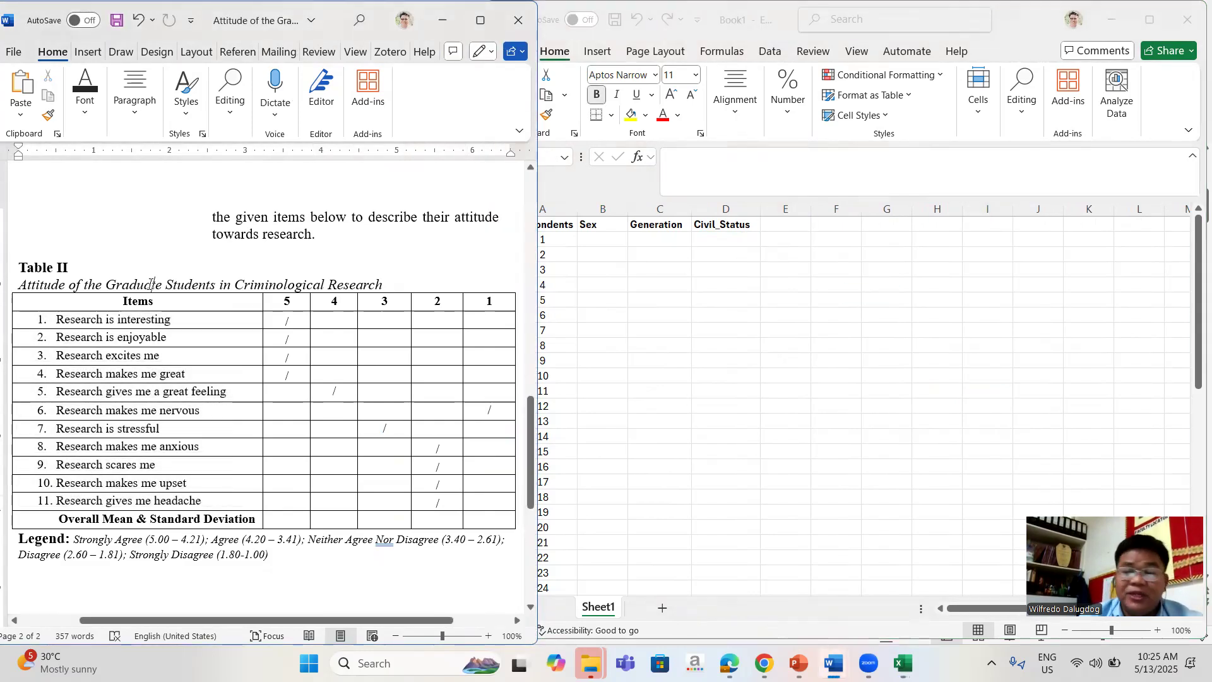
click(794, 222)
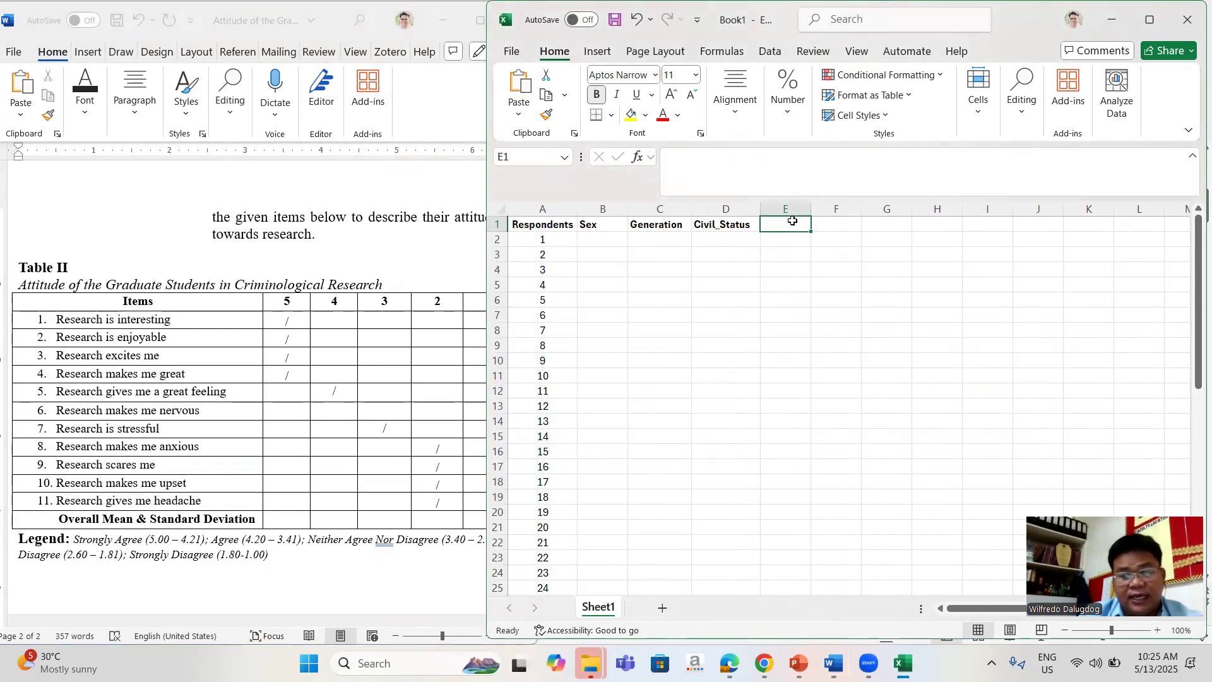
text(Attitude)
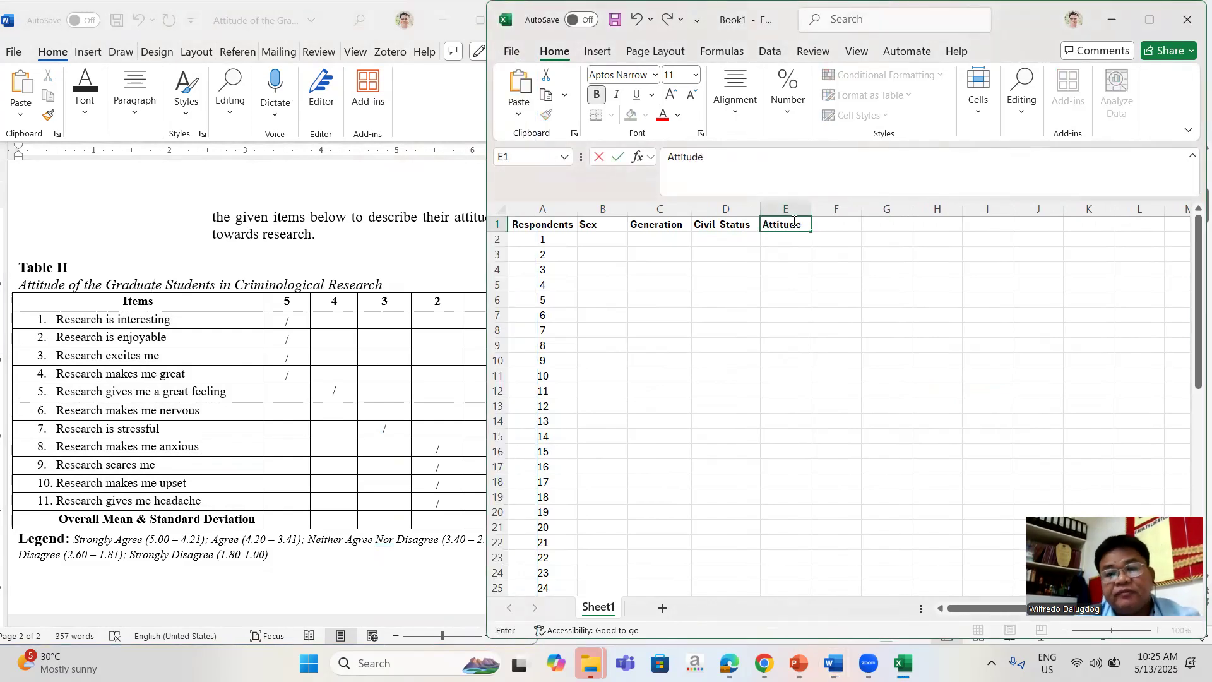
text(1)
key(Return)
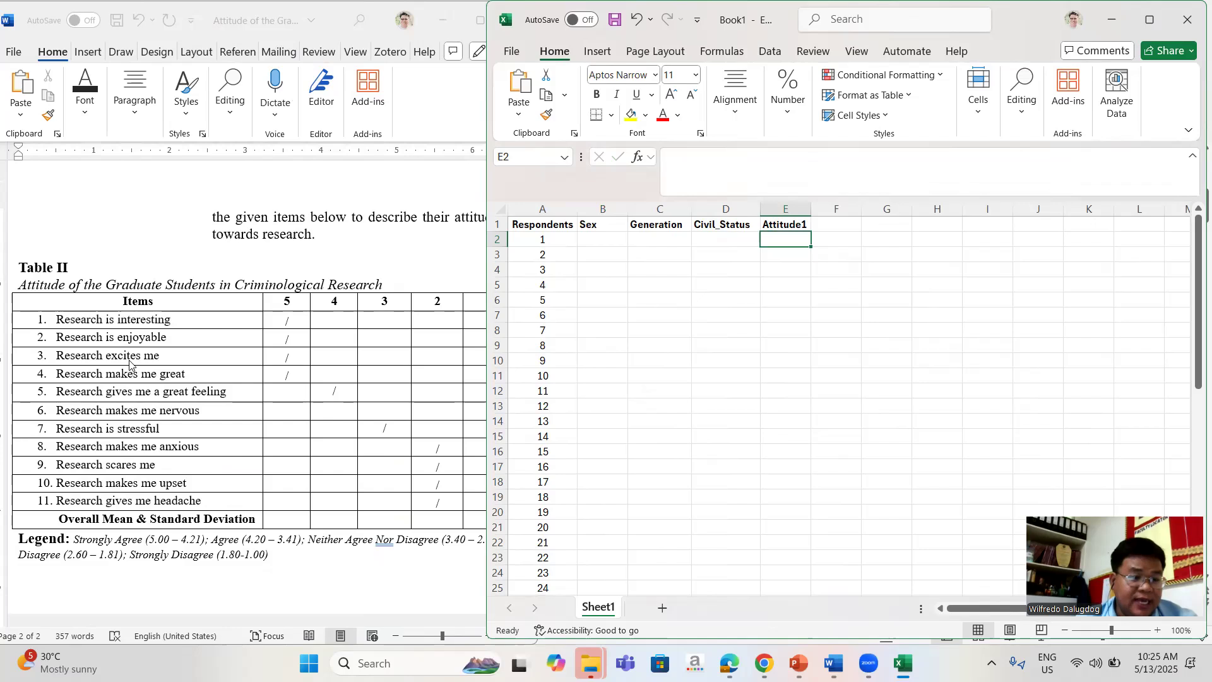
Fill the Attitude1 header across row 1 to O1 so the 11 questionnaire items are numbered up to Attitude11
click(110, 320)
drag(162, 400, 158, 505)
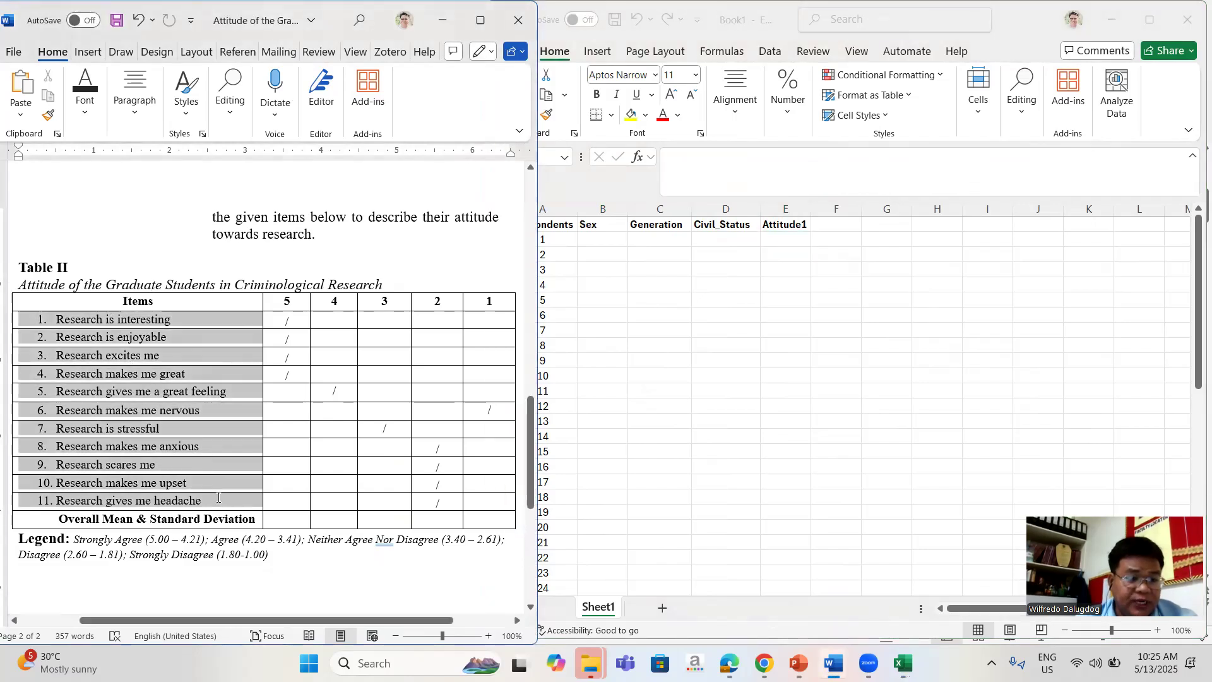
click(791, 238)
click(798, 225)
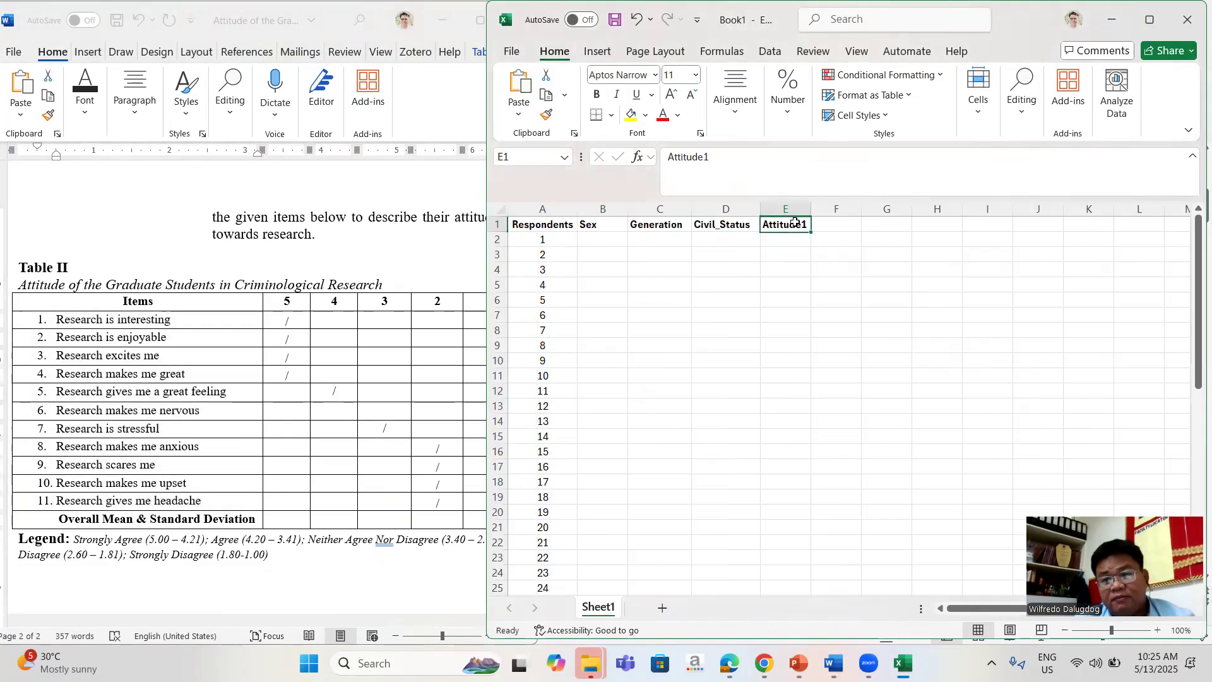
drag(812, 232, 1093, 209)
Center the contents of columns E to O horizontally
drag(606, 209, 1104, 273)
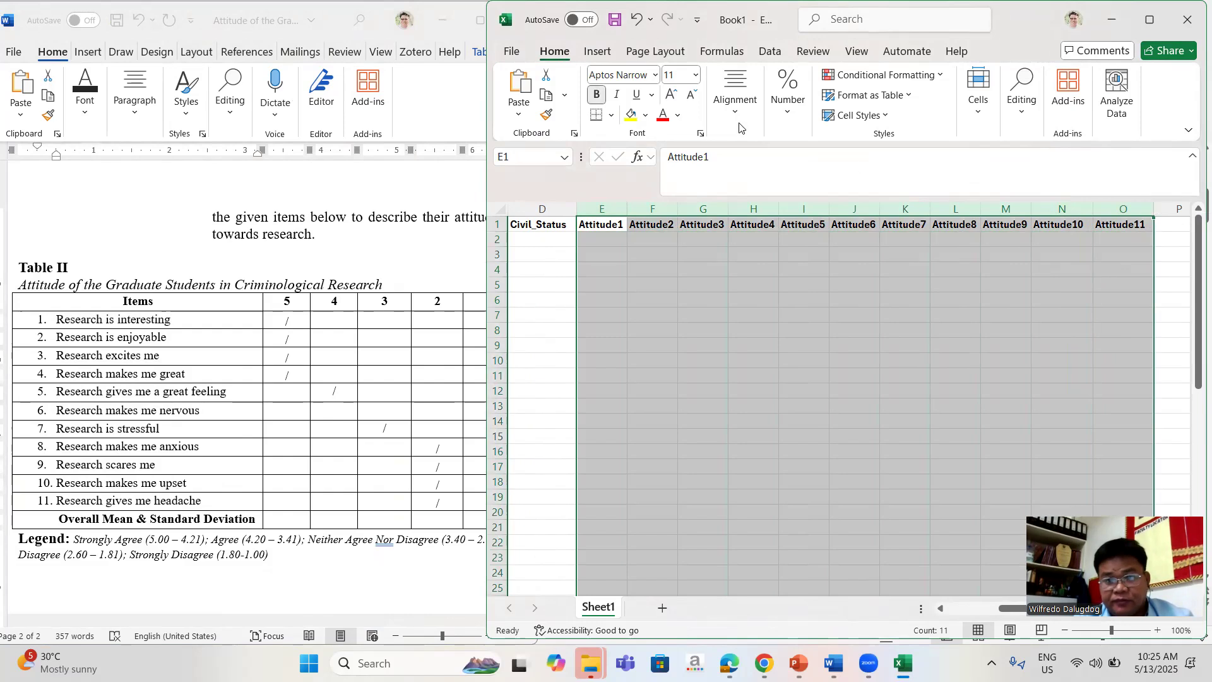
click(735, 101)
click(746, 183)
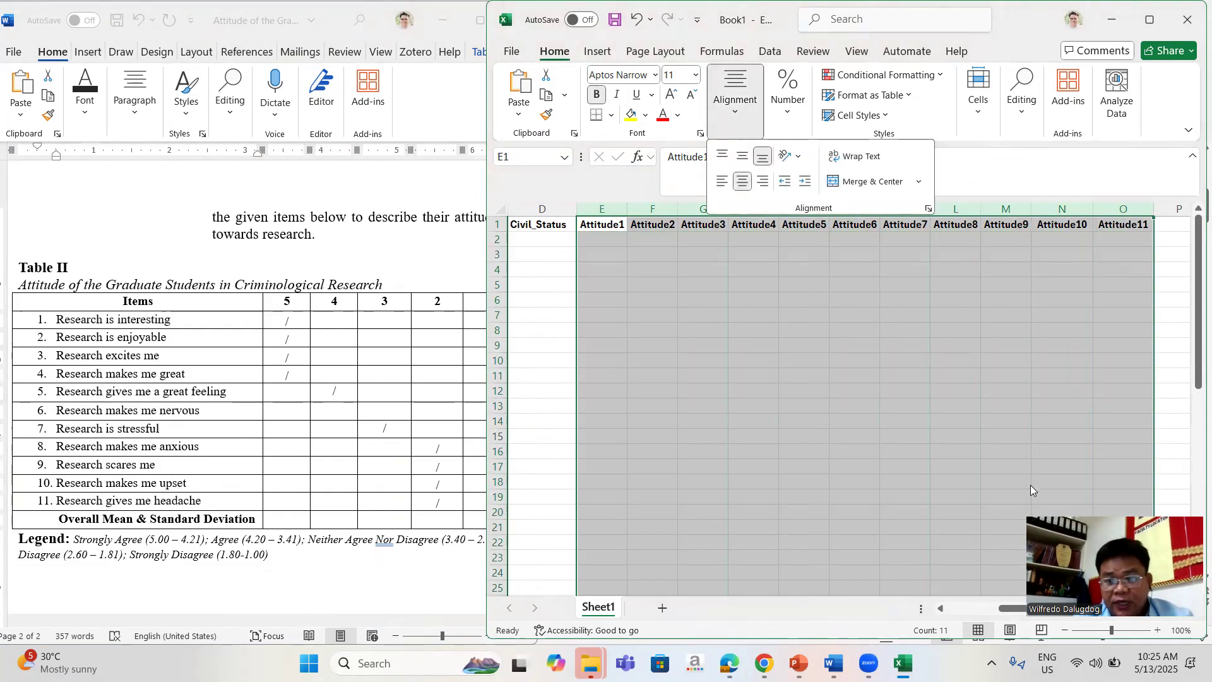
drag(996, 608, 939, 606)
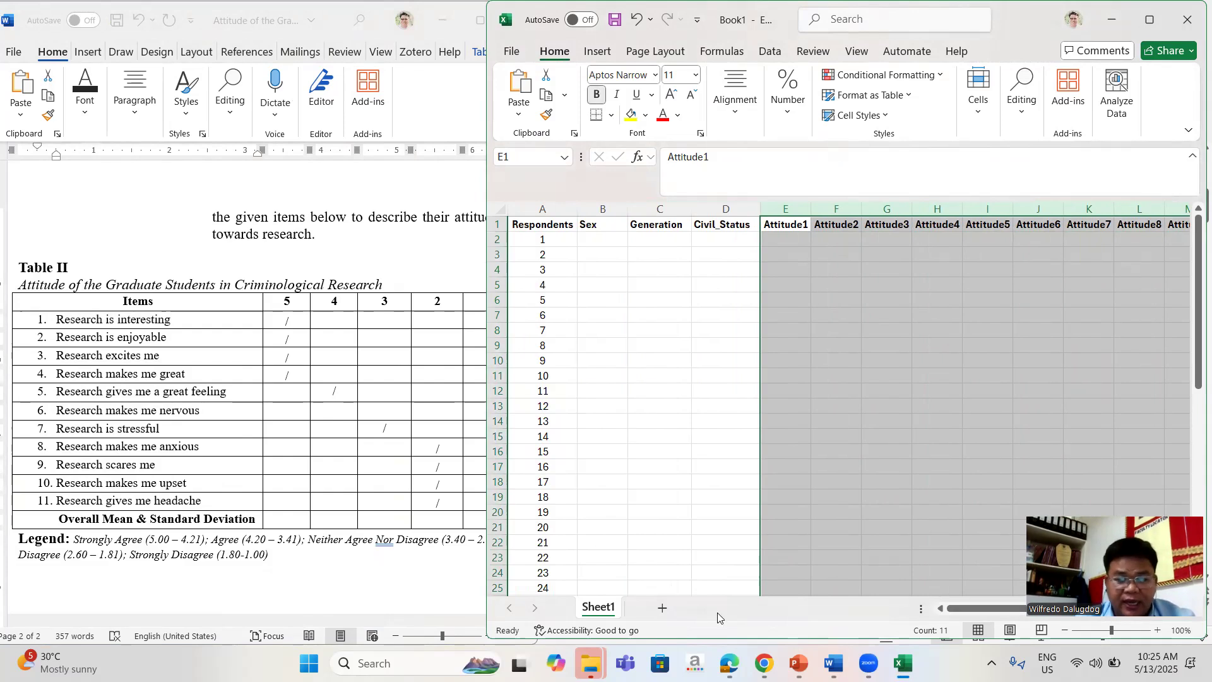
Switch to the PowerPoint slide on encoding data in Excel and undo the misplaced move of the words "column headers"
key(alt+Tab)
drag(689, 355, 629, 369)
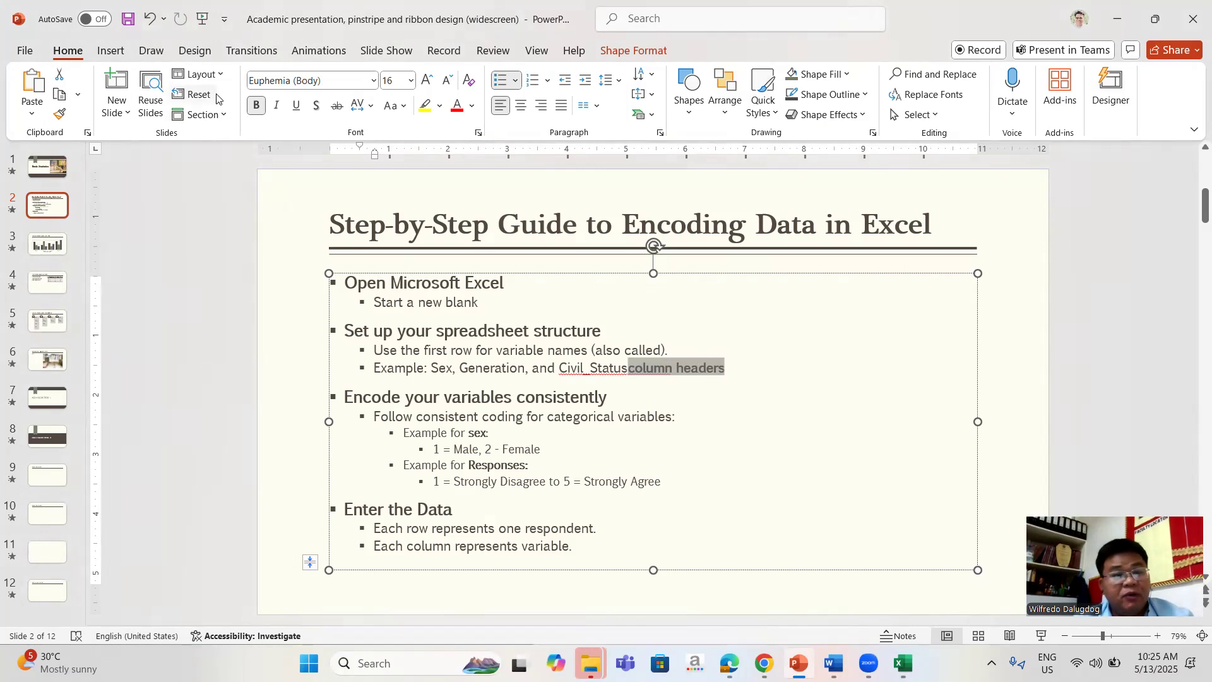
key(ctrl+z)
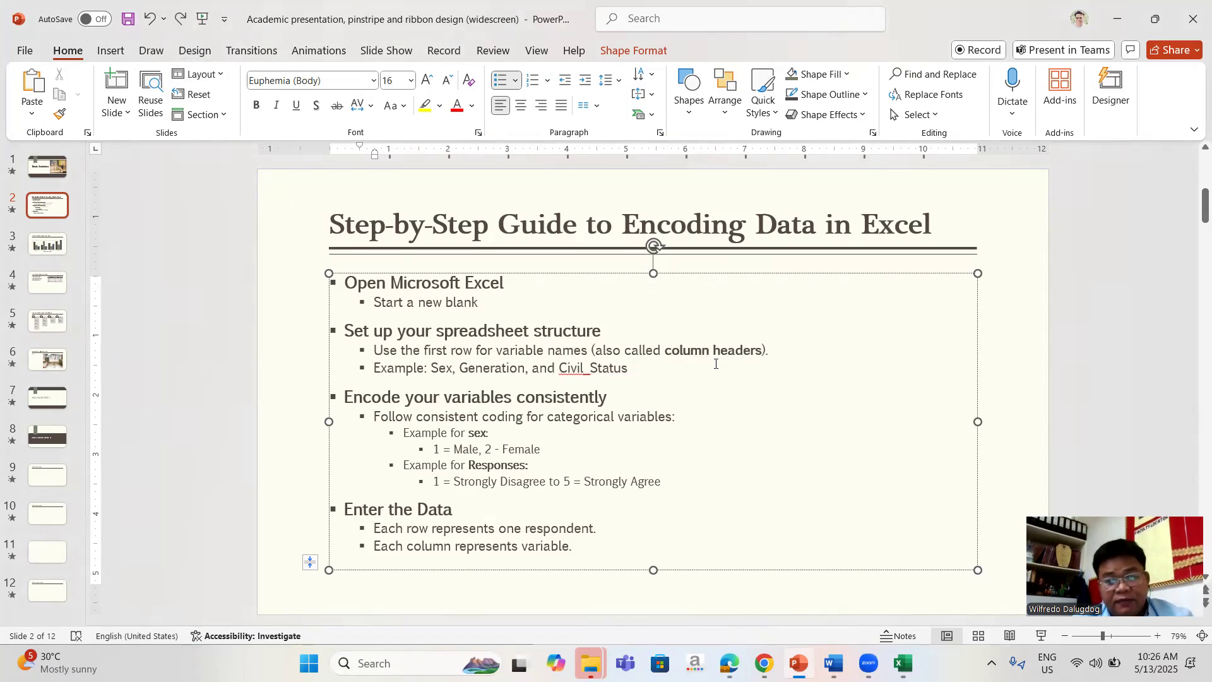
Review the slide's guidance on column headers and on encoding variables consistently
drag(762, 350, 563, 347)
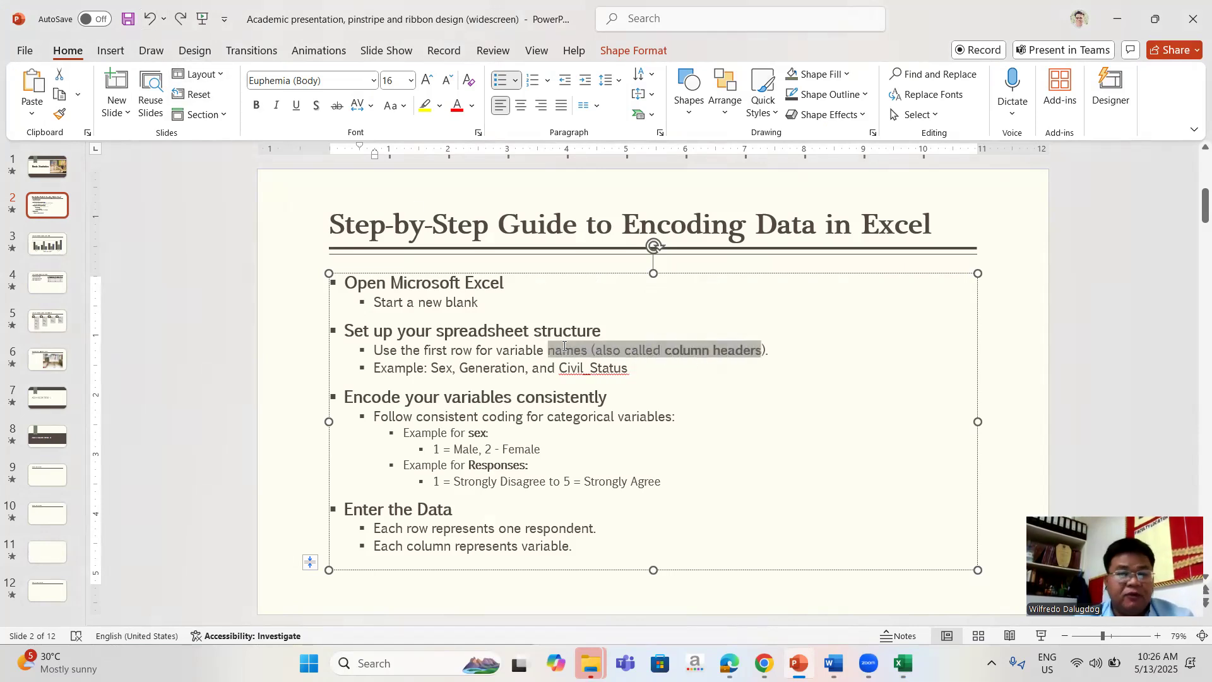
drag(355, 399, 583, 397)
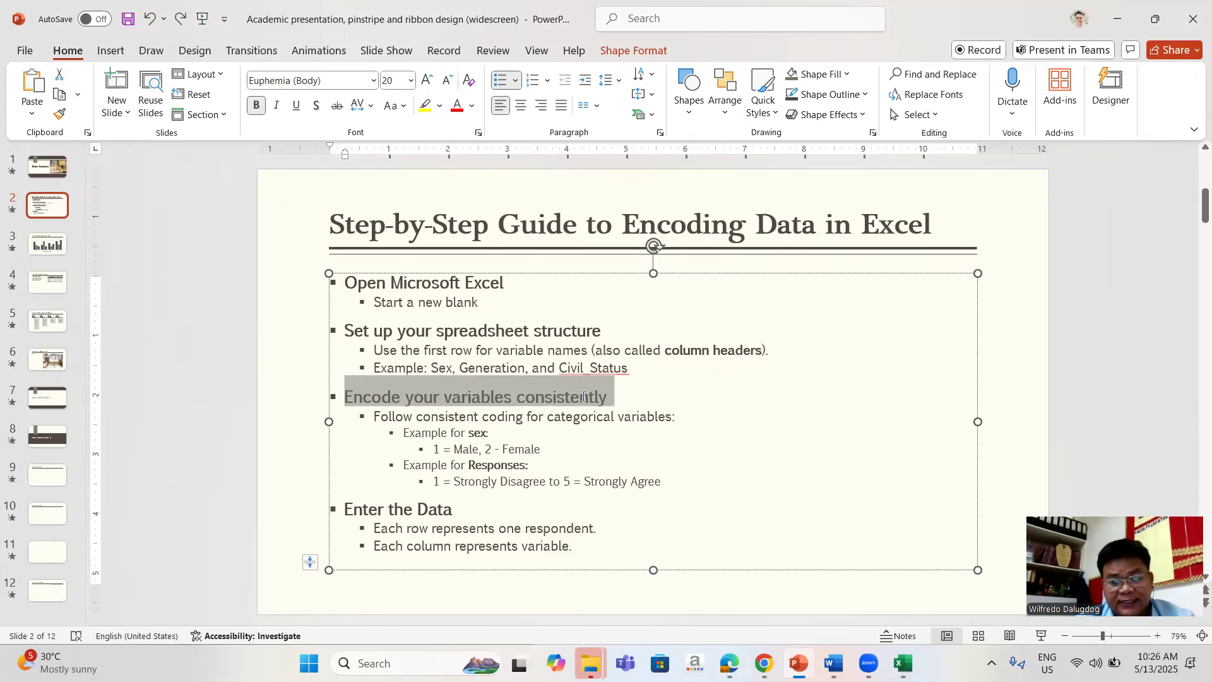
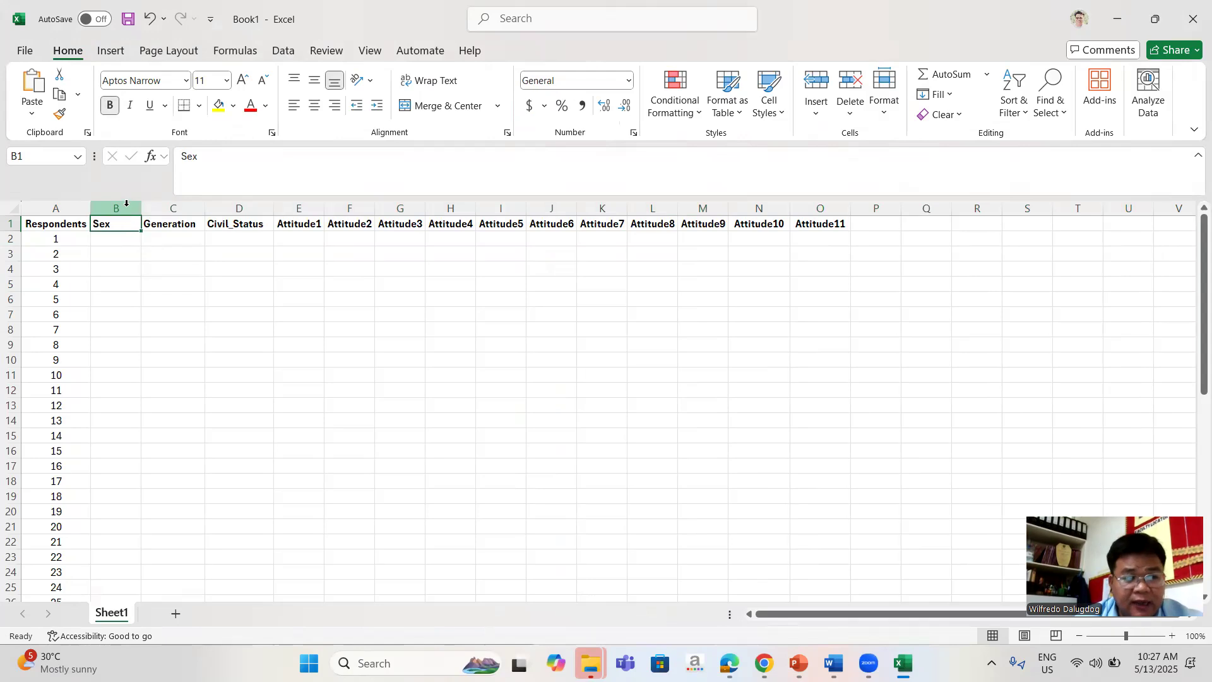
In the Excel sheet, go over the Generation and Civil_Status columns and the first respondent's cells under the profile and attitude headers
click(168, 205)
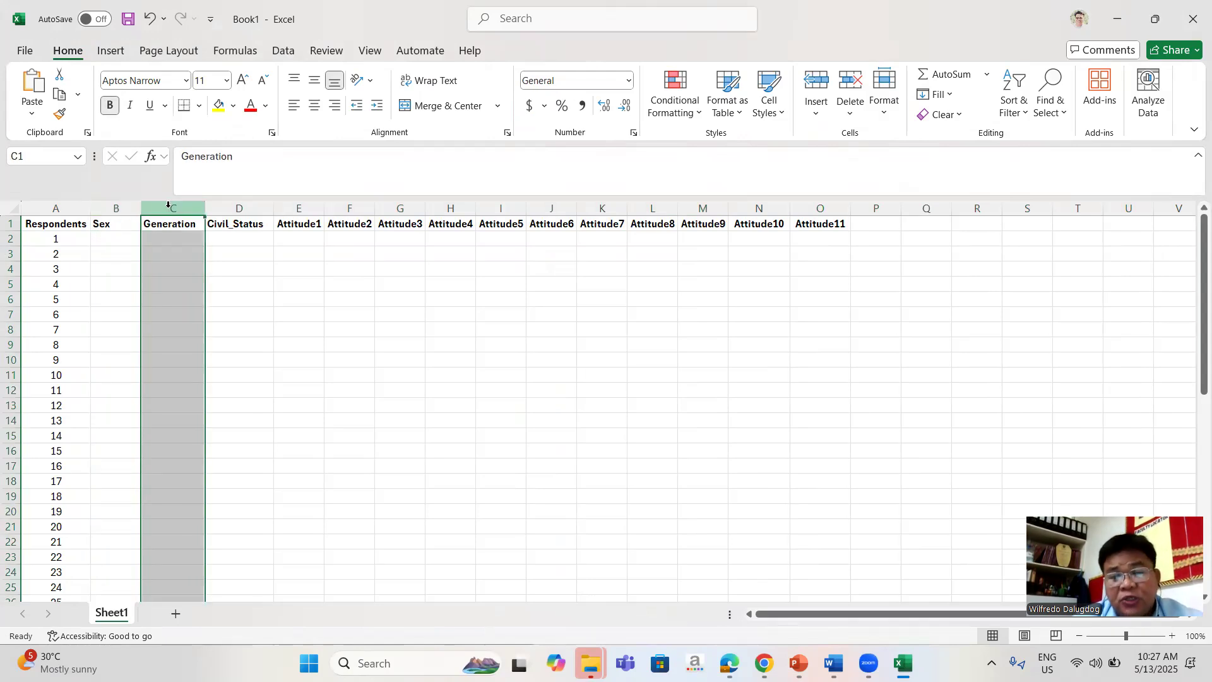
click(250, 203)
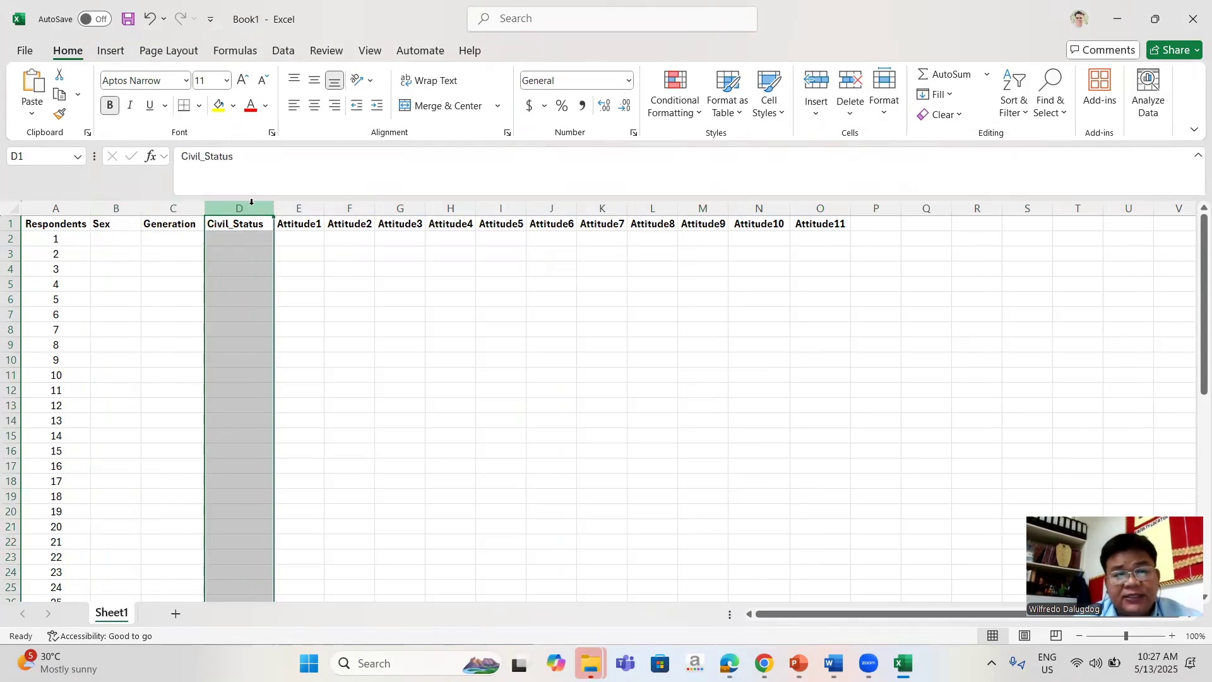
drag(51, 237, 109, 246)
click(119, 236)
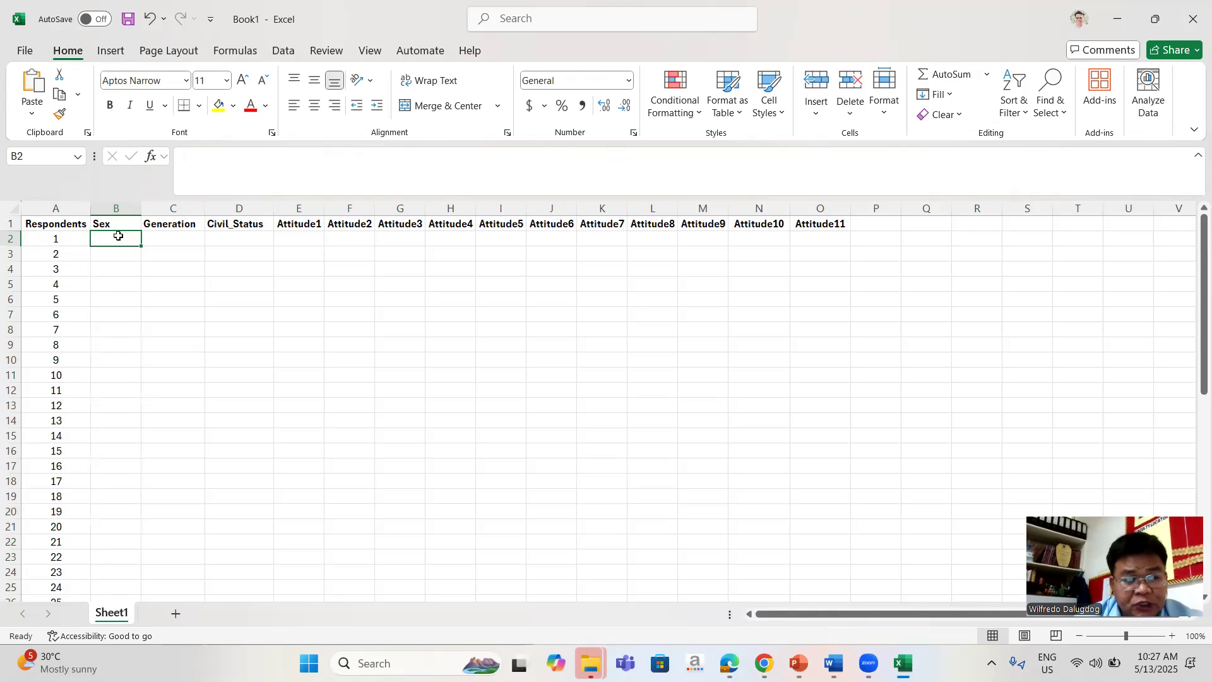
key(Tab)
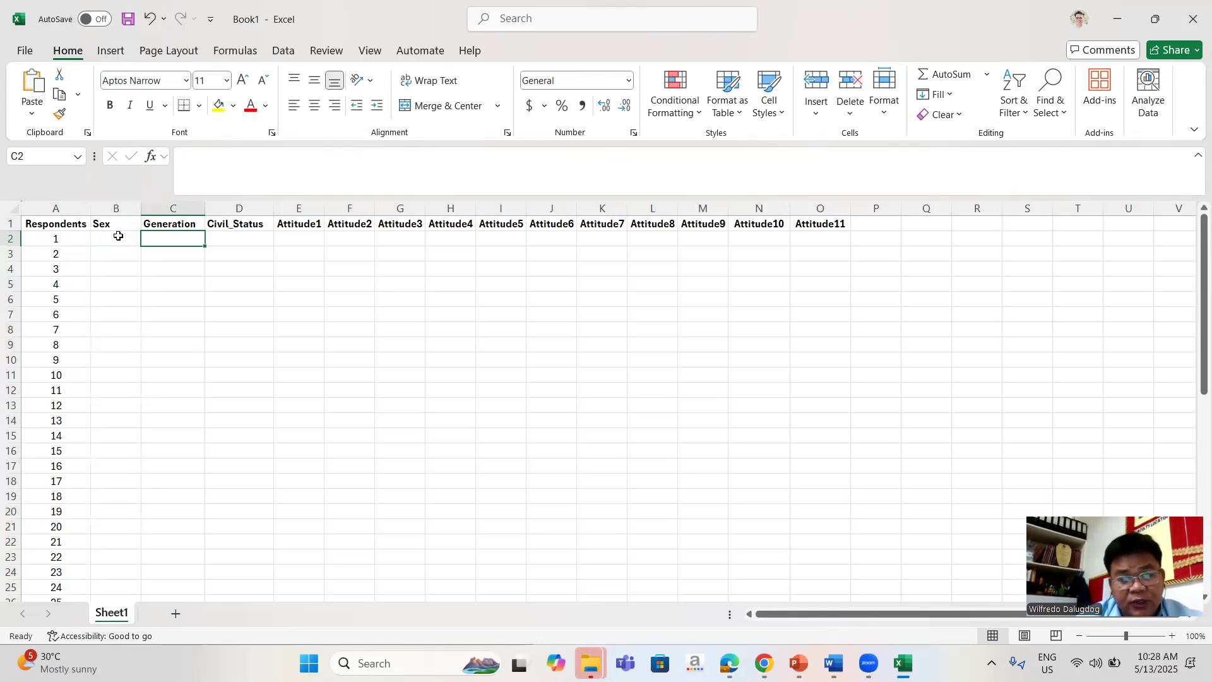
key(Tab)
key(Tab)
key(Tab)
key(Tab)
key(Tab)
key(Tab)
key(Tab)
key(Tab)
key(Tab)
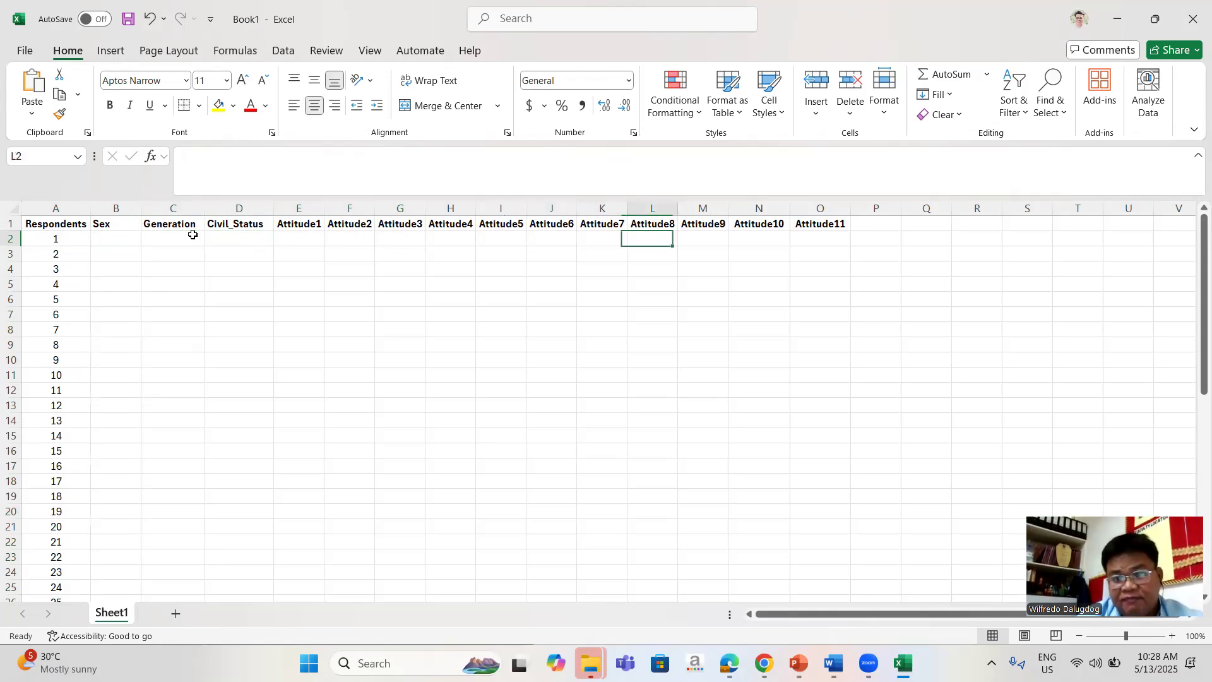
key(Tab)
key(Tab)
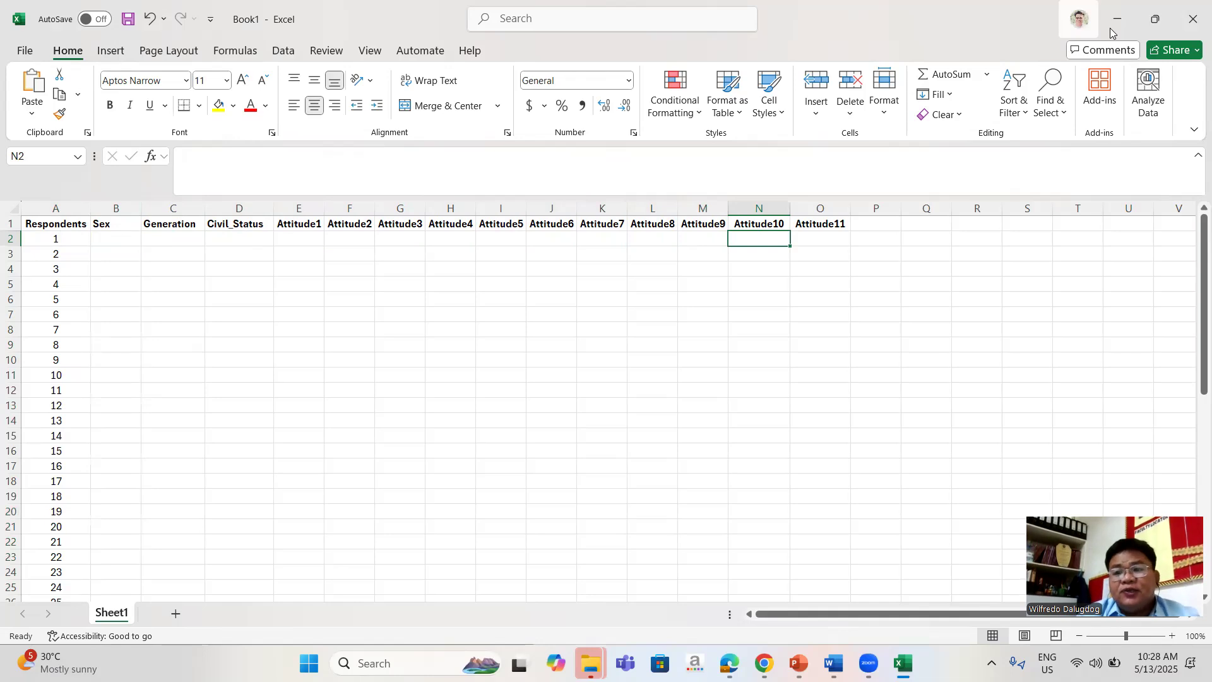
Reduce the Excel window and open the Word questionnaire on graduate students' attitude beside it, showing the Part I profile questions
click(1152, 24)
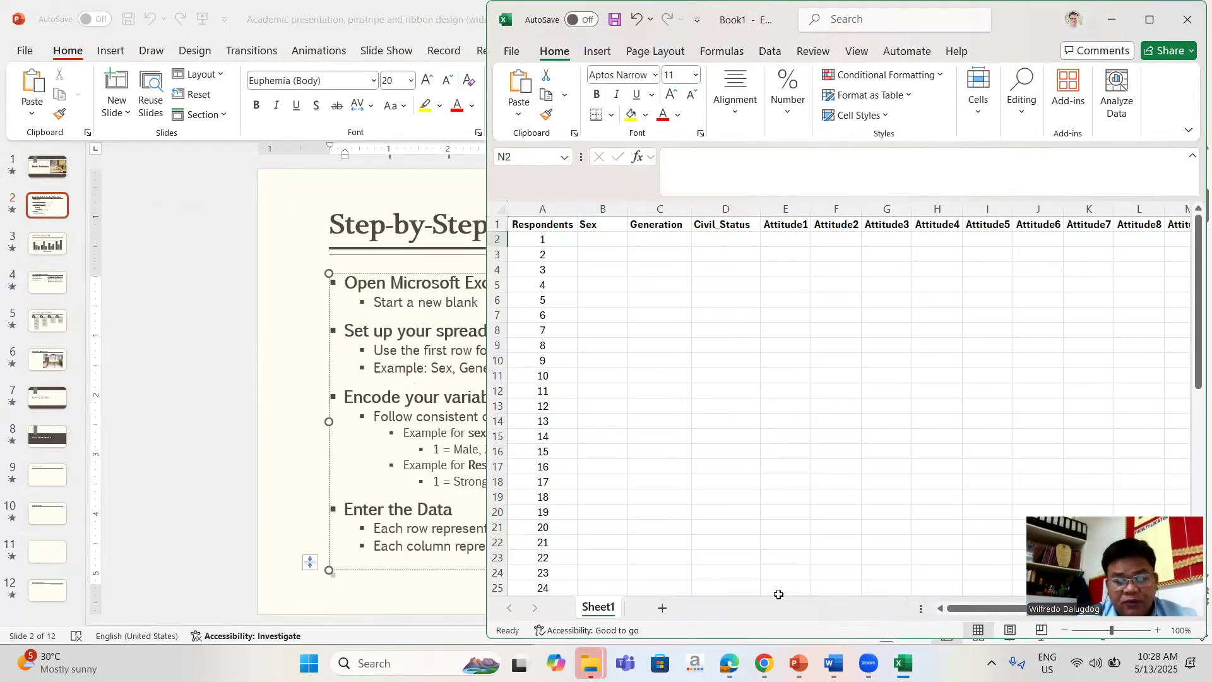
click(833, 663)
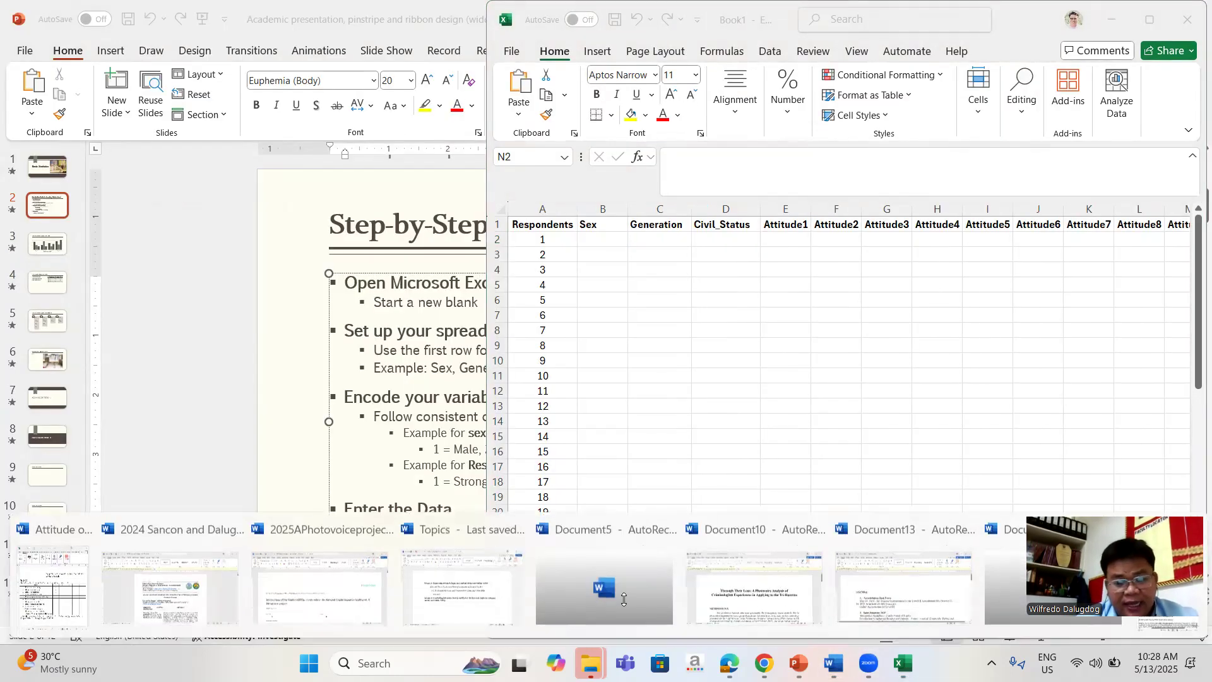
click(61, 594)
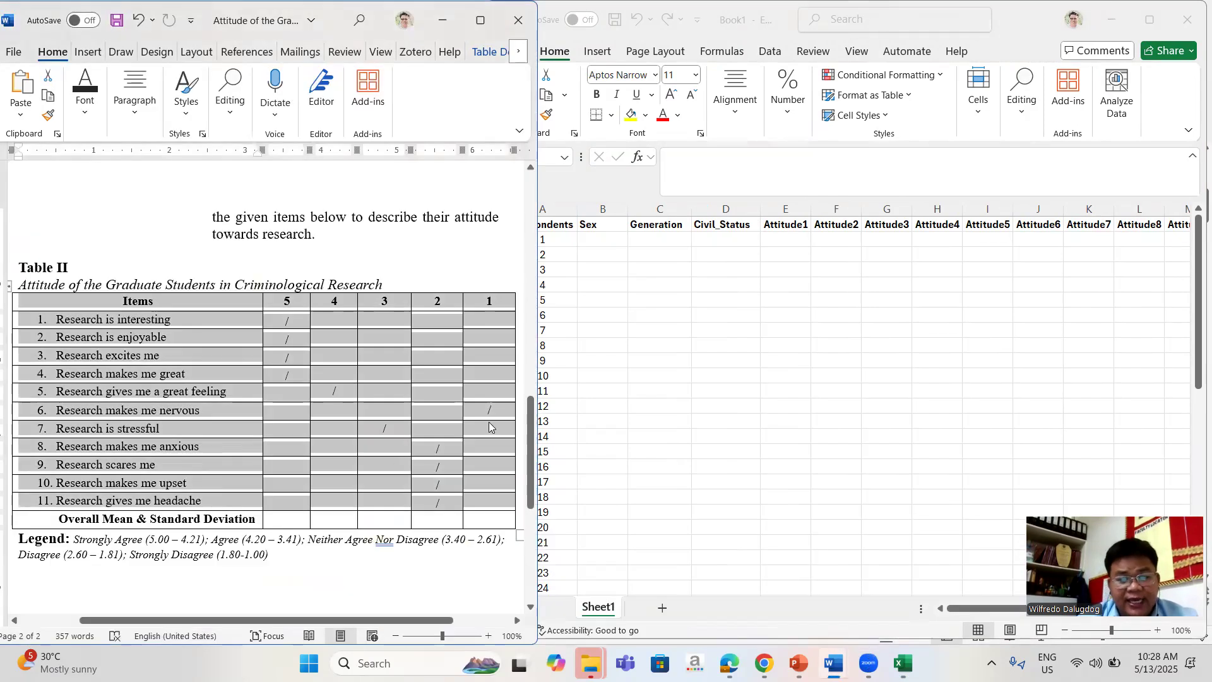
drag(530, 422, 541, 192)
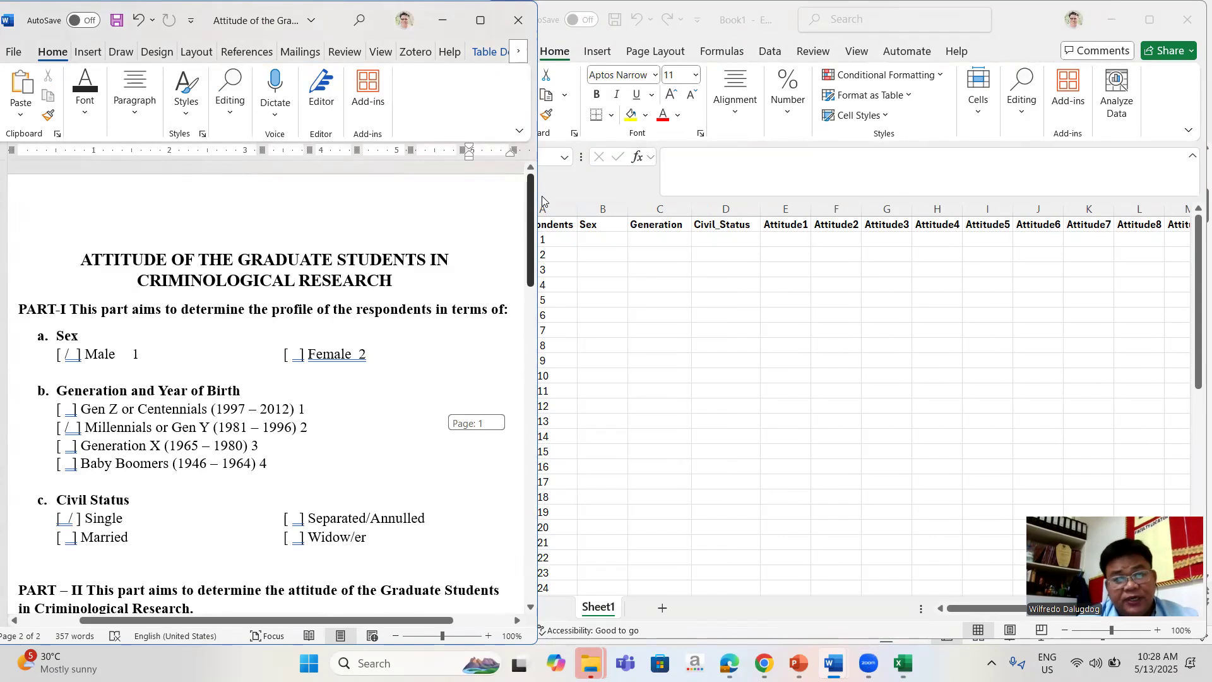
scroll(87, 290, down, 3)
Check the first respondent's Male answer in the questionnaire and enter code 1 under Sex in cell B2 of the Excel sheet
click(160, 285)
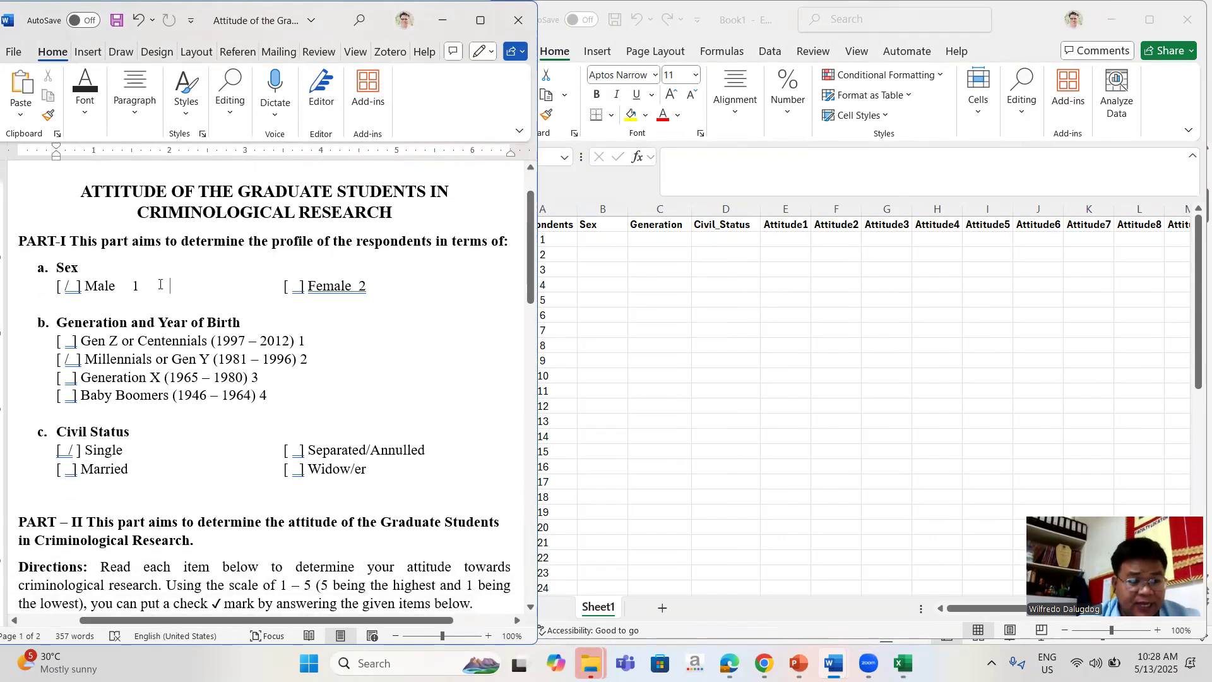
drag(110, 286, 55, 286)
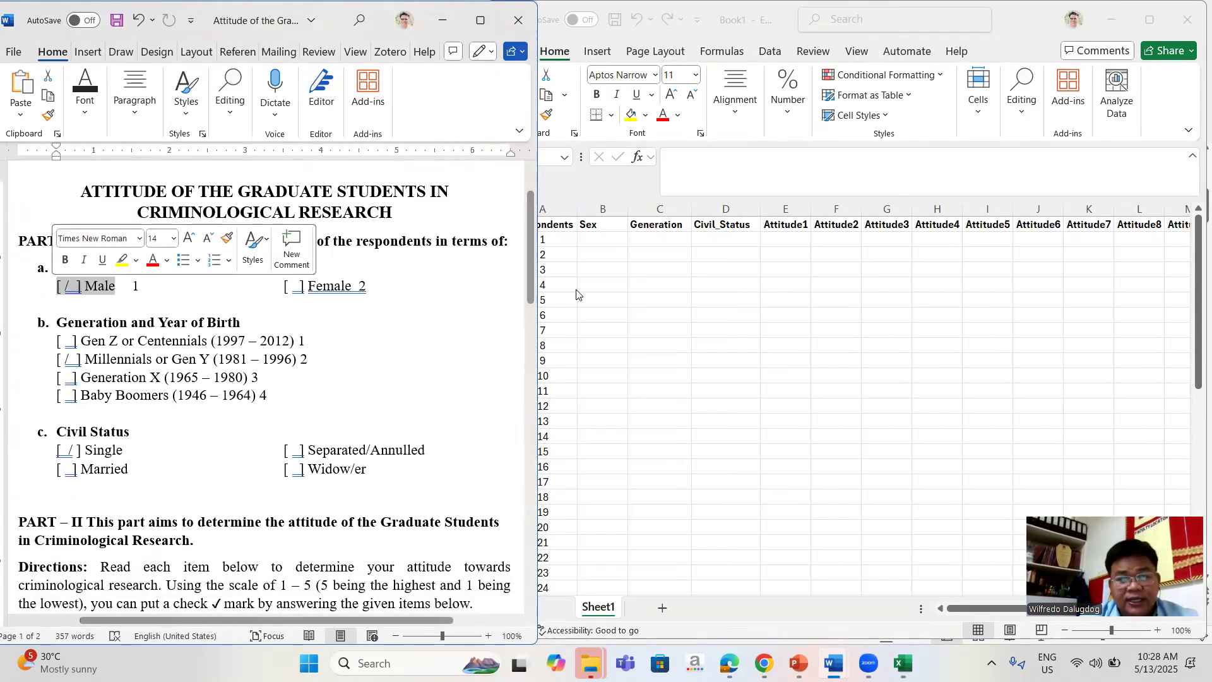
key(alt+Tab)
click(603, 236)
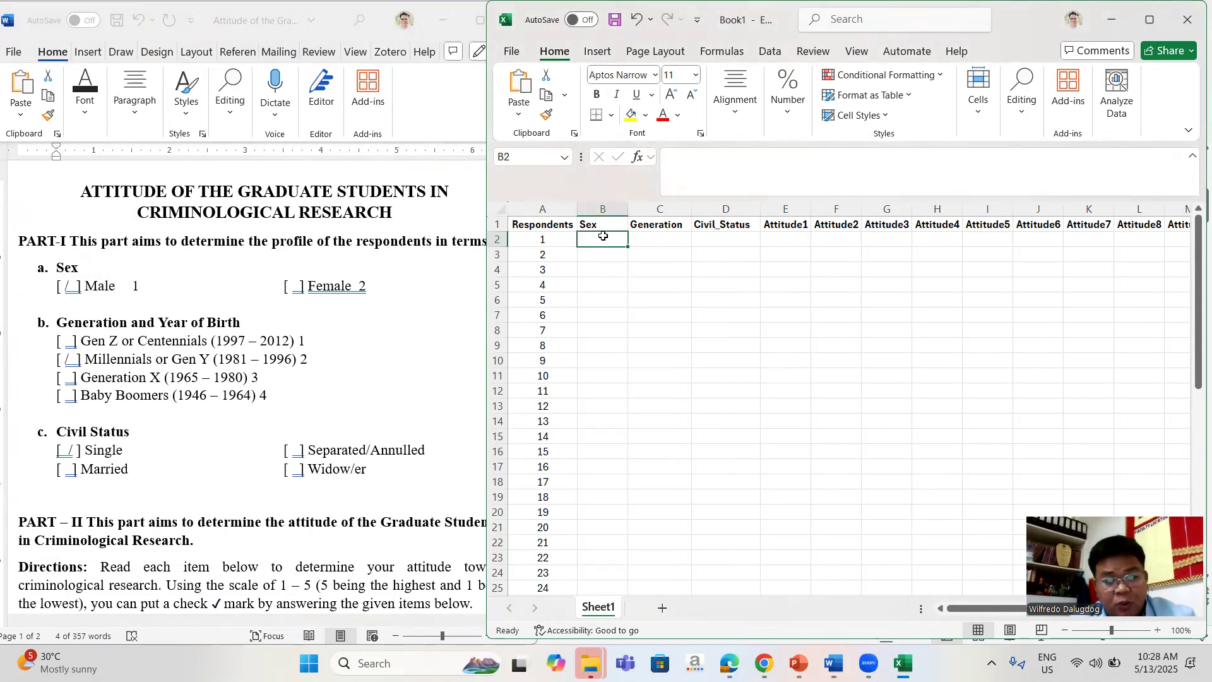
text(1)
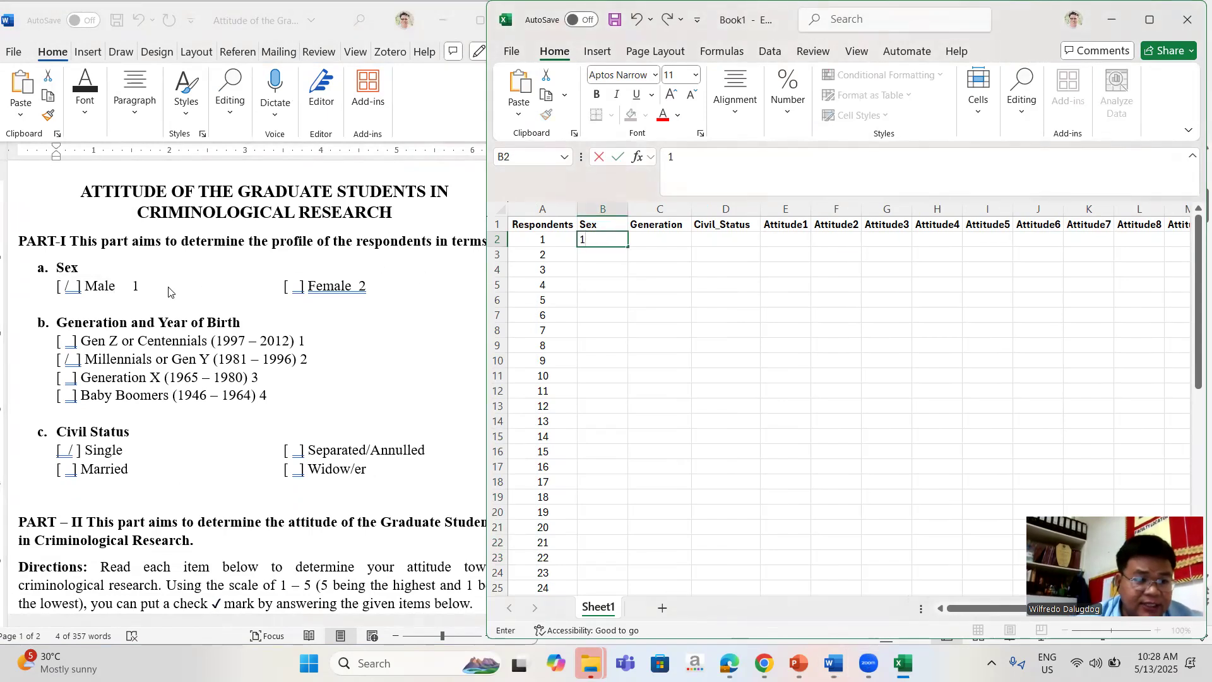
In the Word questionnaire's Civil Status question, add code 1 after Single and code 2 after Married
key(alt+Tab)
click(147, 286)
click(378, 287)
click(310, 359)
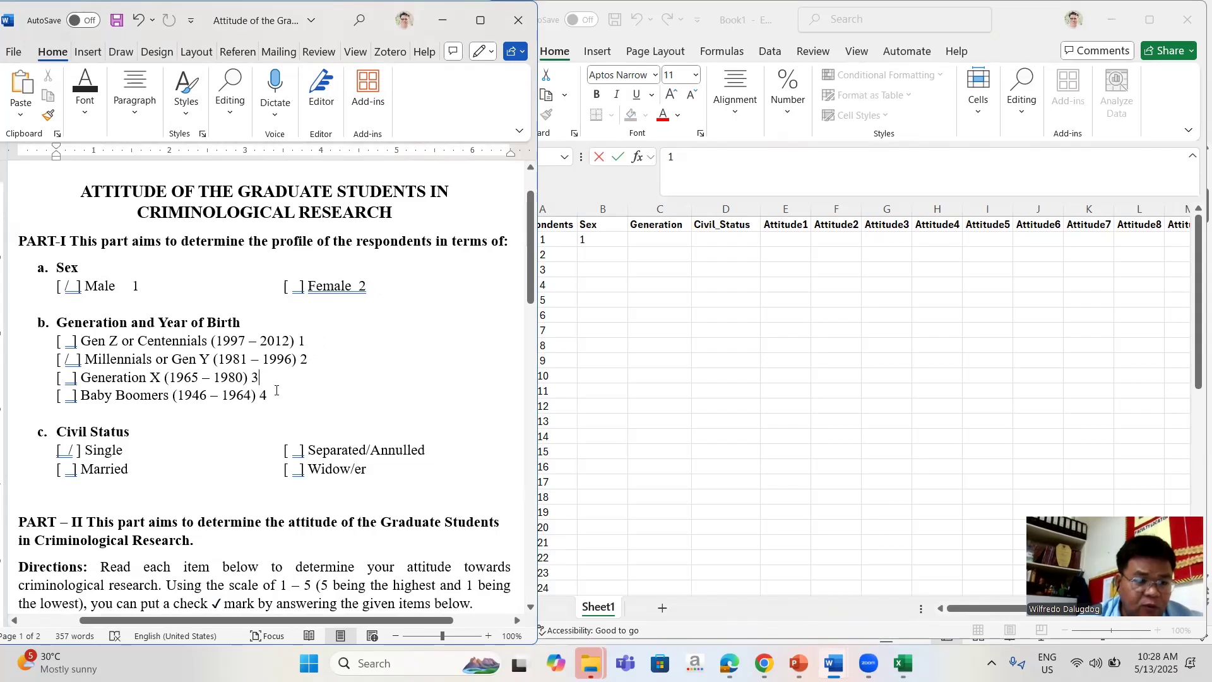
click(144, 443)
key(Tab)
text(1)
key(Down)
key(Tab)
text(2)
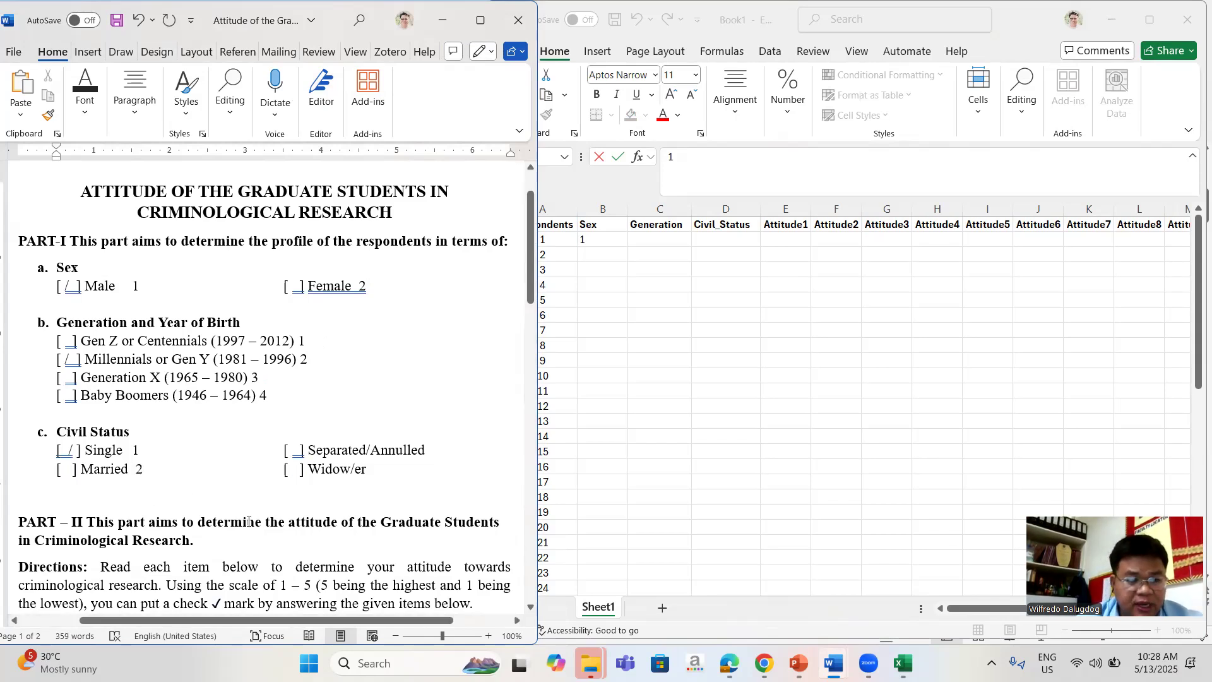
Add code 3 after Separated/Annulled and code 4 after Widow/er in the Civil Status question
click(434, 451)
key(Tab)
text(3)
key(Down)
key(Tab)
text(4)
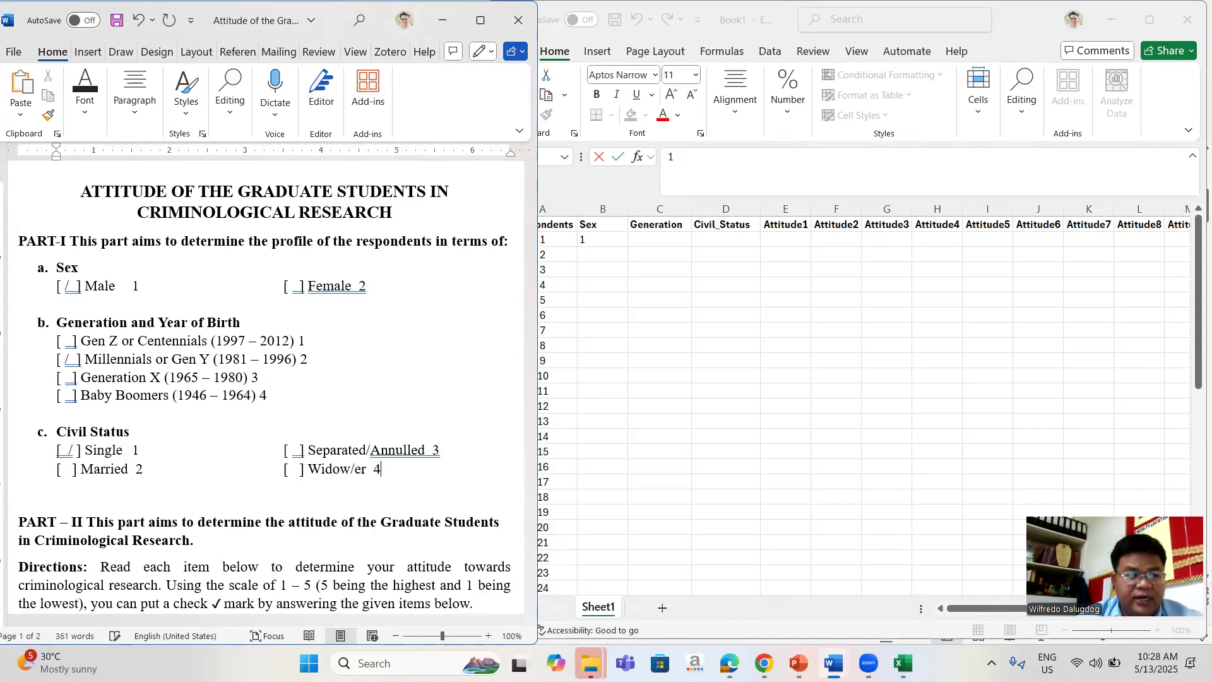
Back in Excel, enter the first respondent's Generation code 2 in C2 and Civil_Status code 1 in D2, following the questionnaire
click(553, 239)
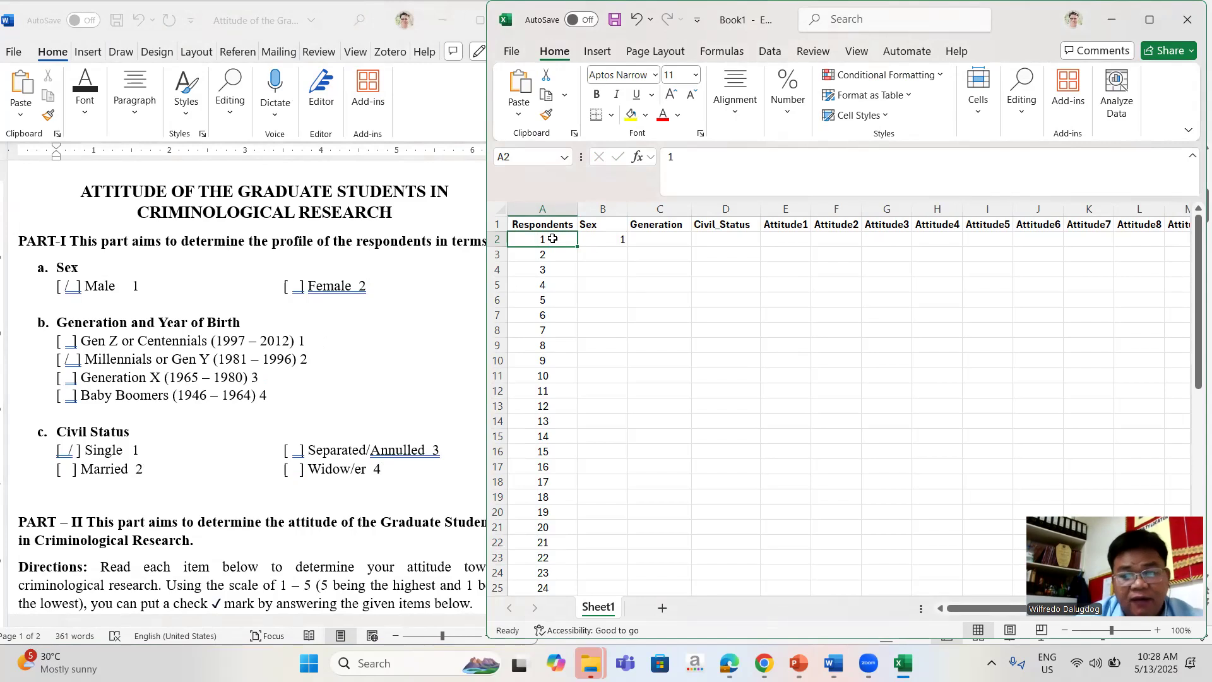
key(Tab)
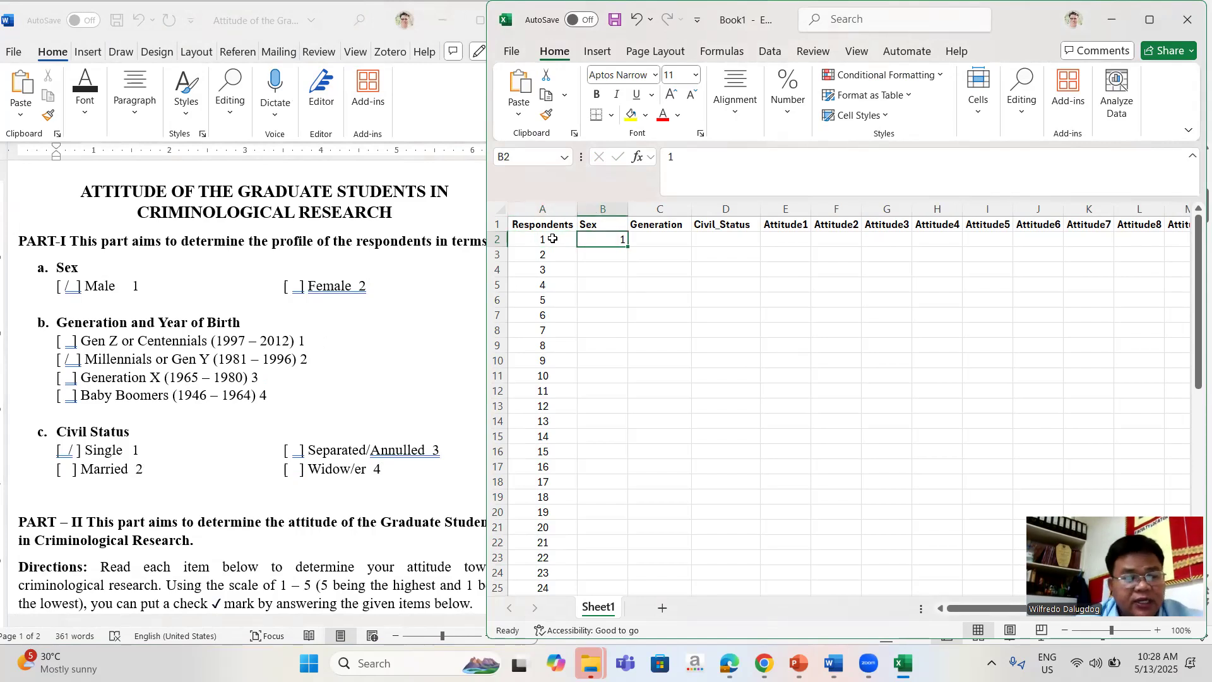
key(Tab)
key(Left)
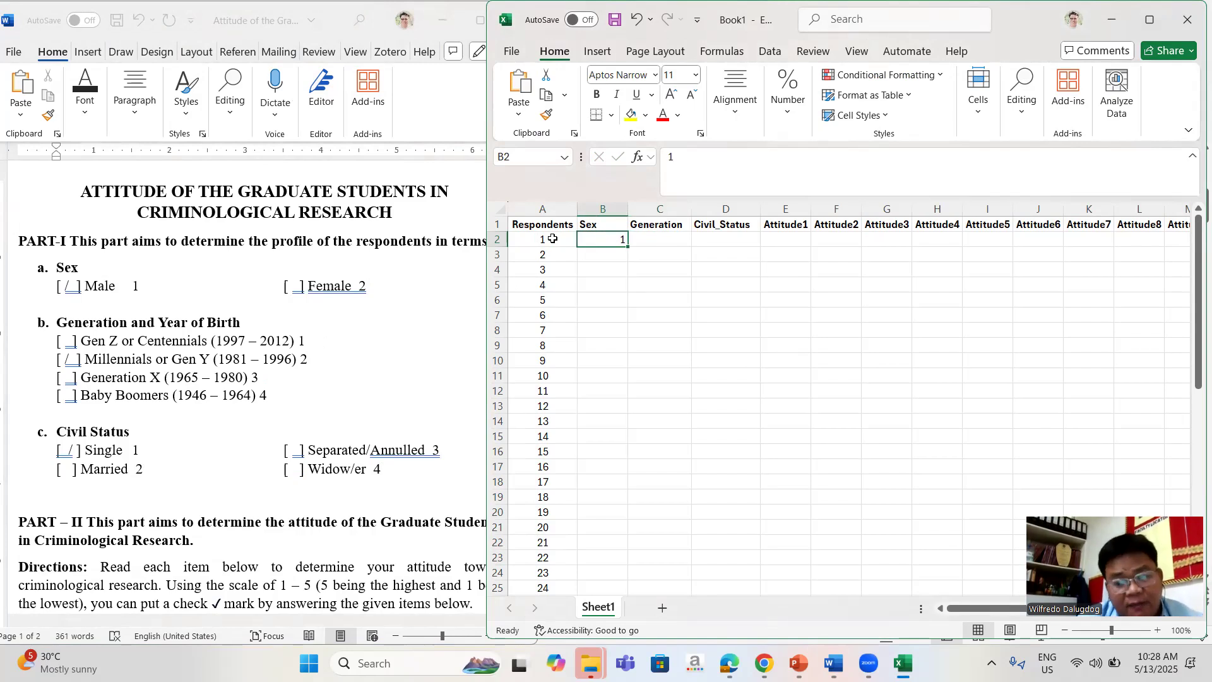
key(Tab)
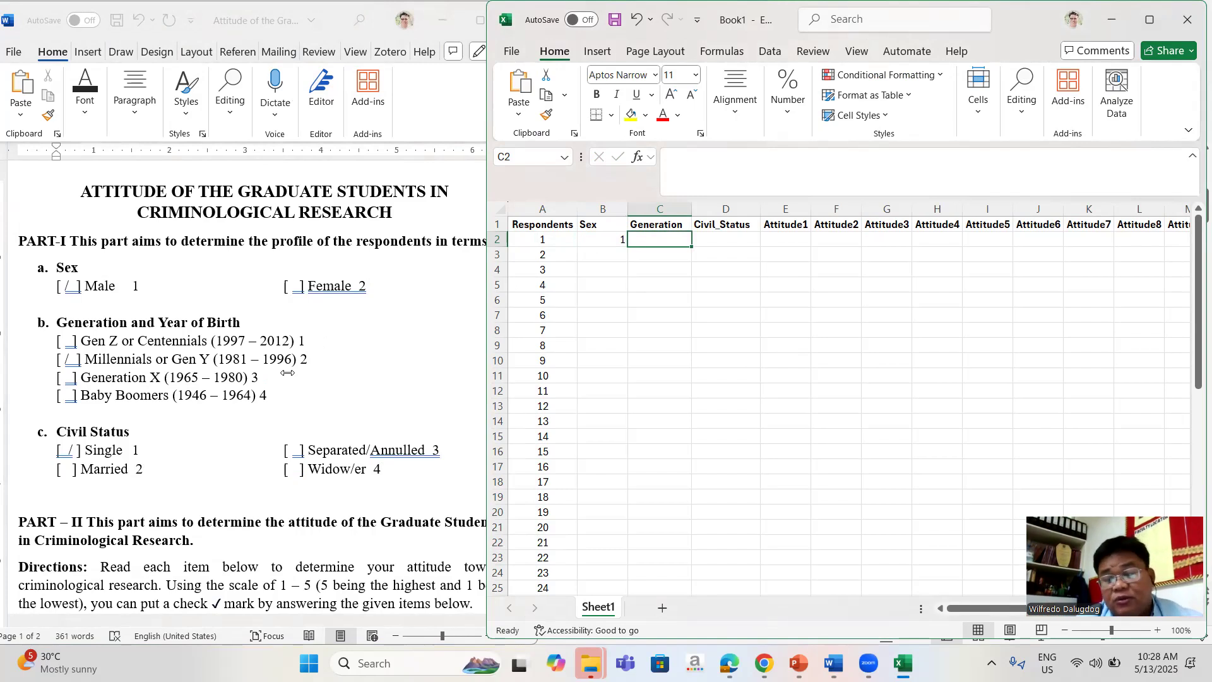
click(315, 352)
drag(216, 377, 57, 377)
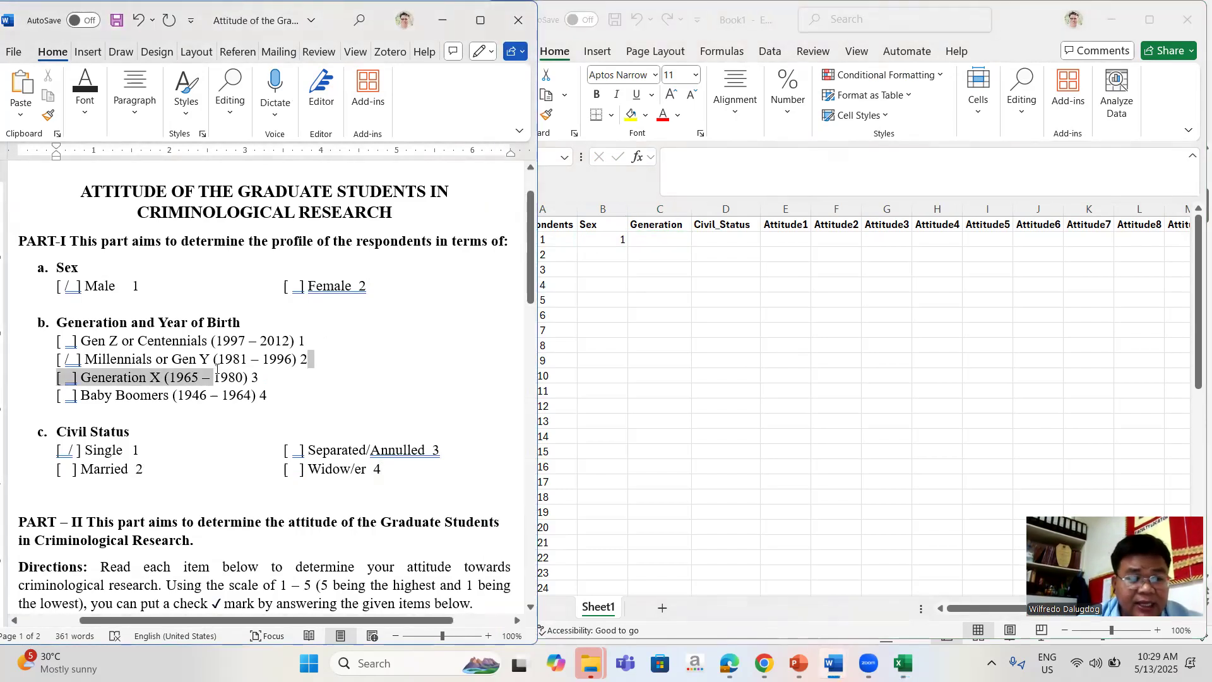
click(659, 240)
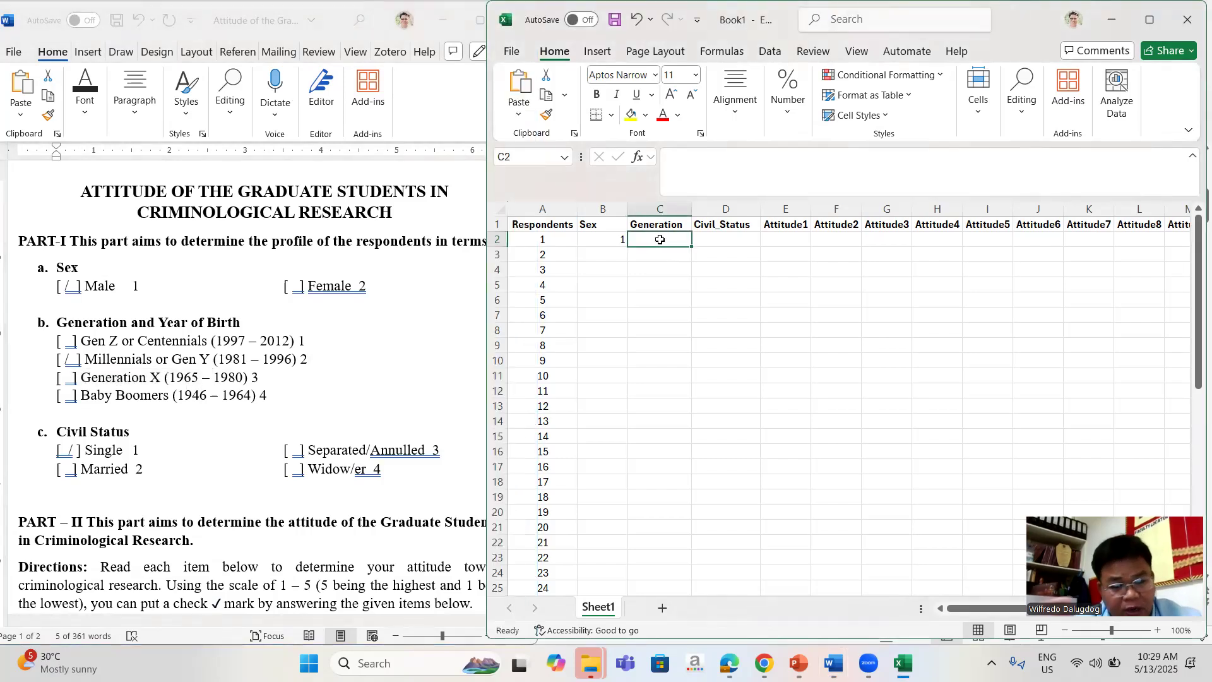
text(2)
key(Tab)
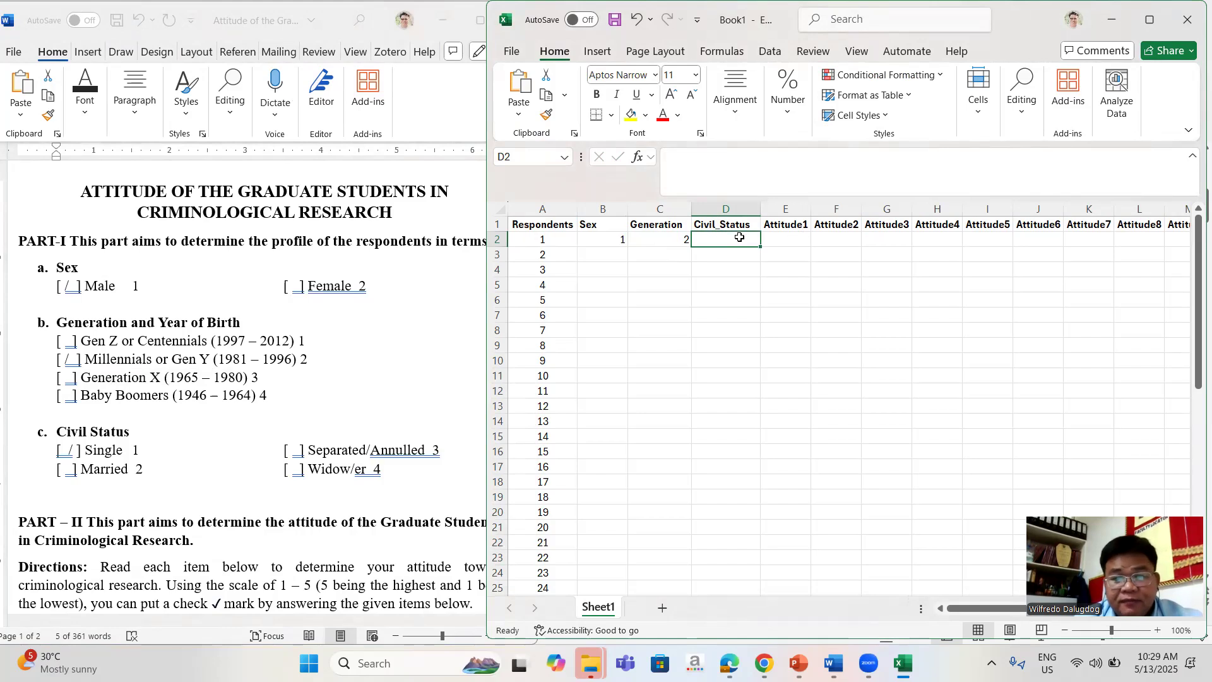
text(1)
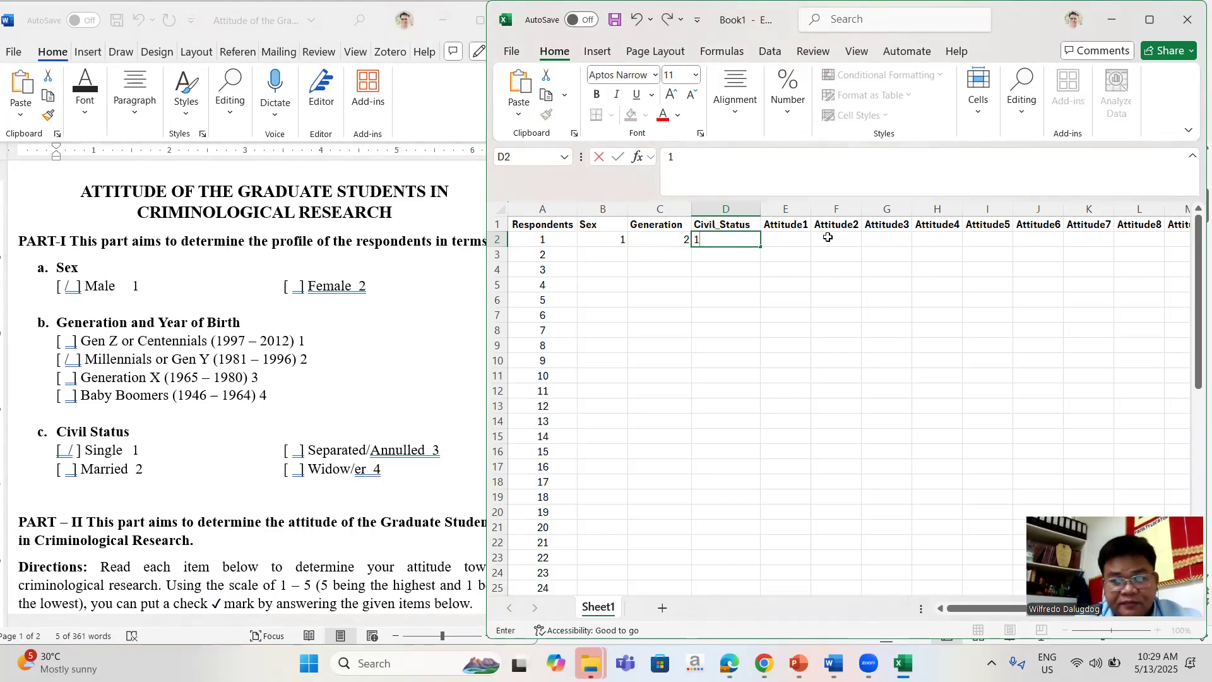
click(779, 243)
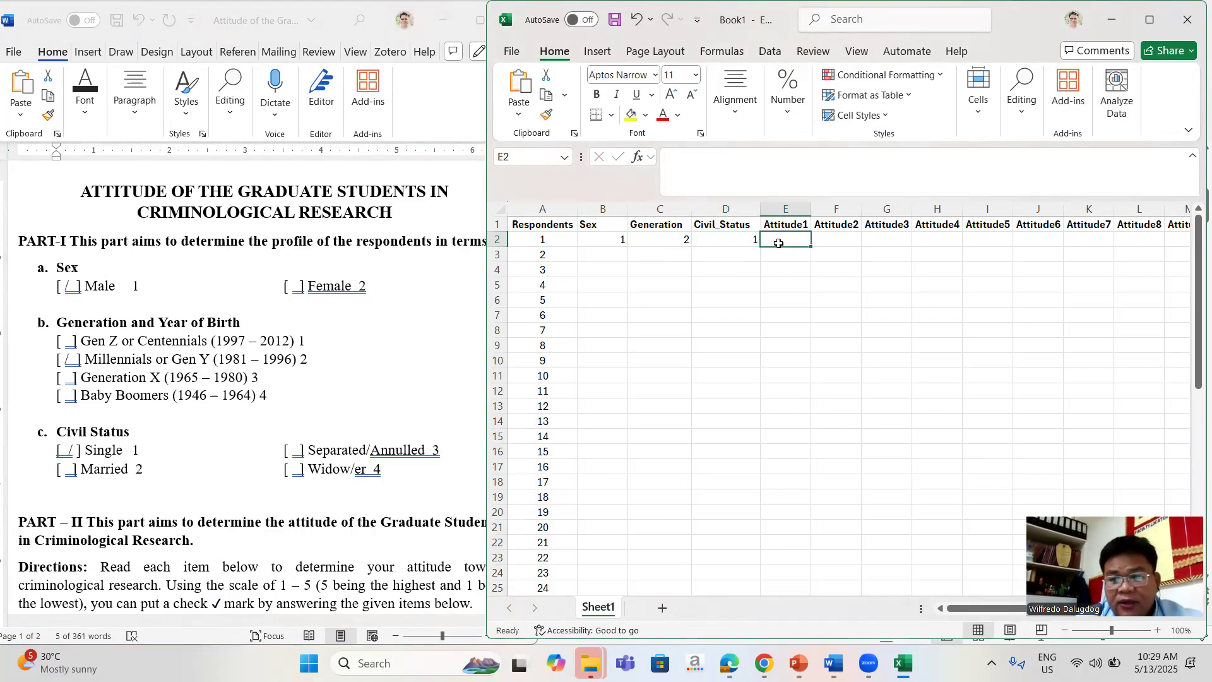
Show the Table II attitude answers in the Word questionnaire and return to cell E2 under Attitude1 in Excel
click(450, 316)
drag(534, 287, 531, 483)
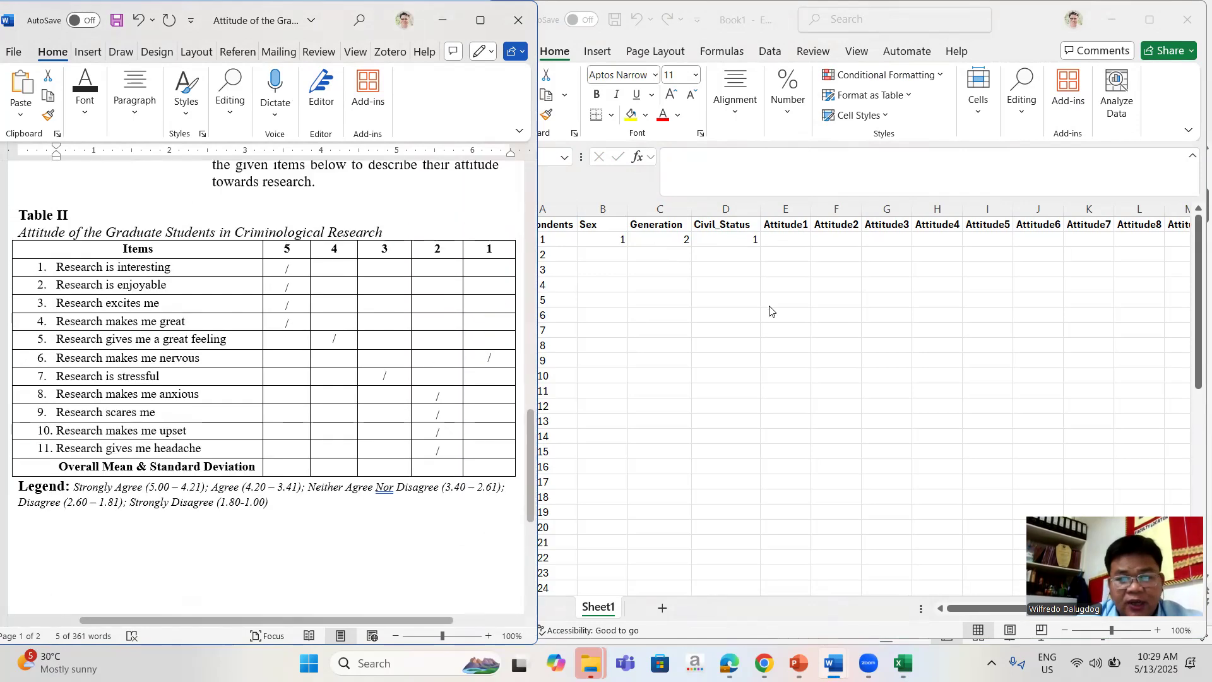
click(773, 237)
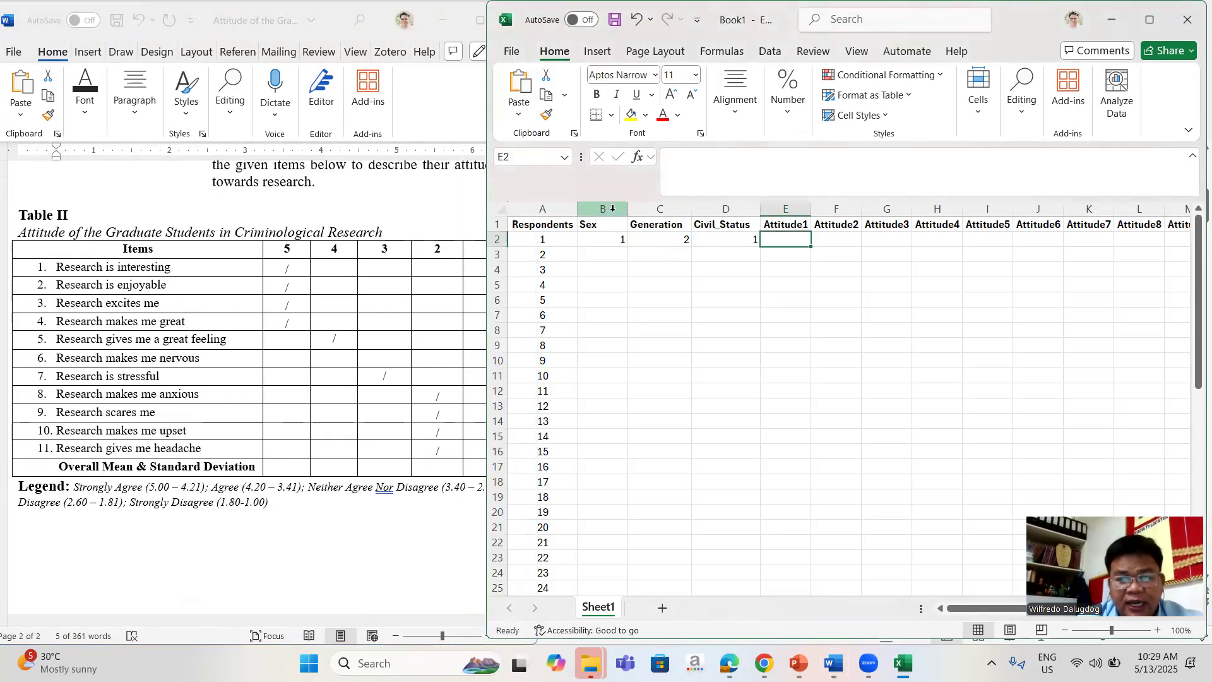
Look through the first respondent's cells from Attitude1 to Attitude11 in row 2 and return to E2
key(Right)
key(Right)
key(Right)
key(Right)
key(Right)
key(Right)
key(Right)
key(Right)
key(Right)
key(Right)
key(Right)
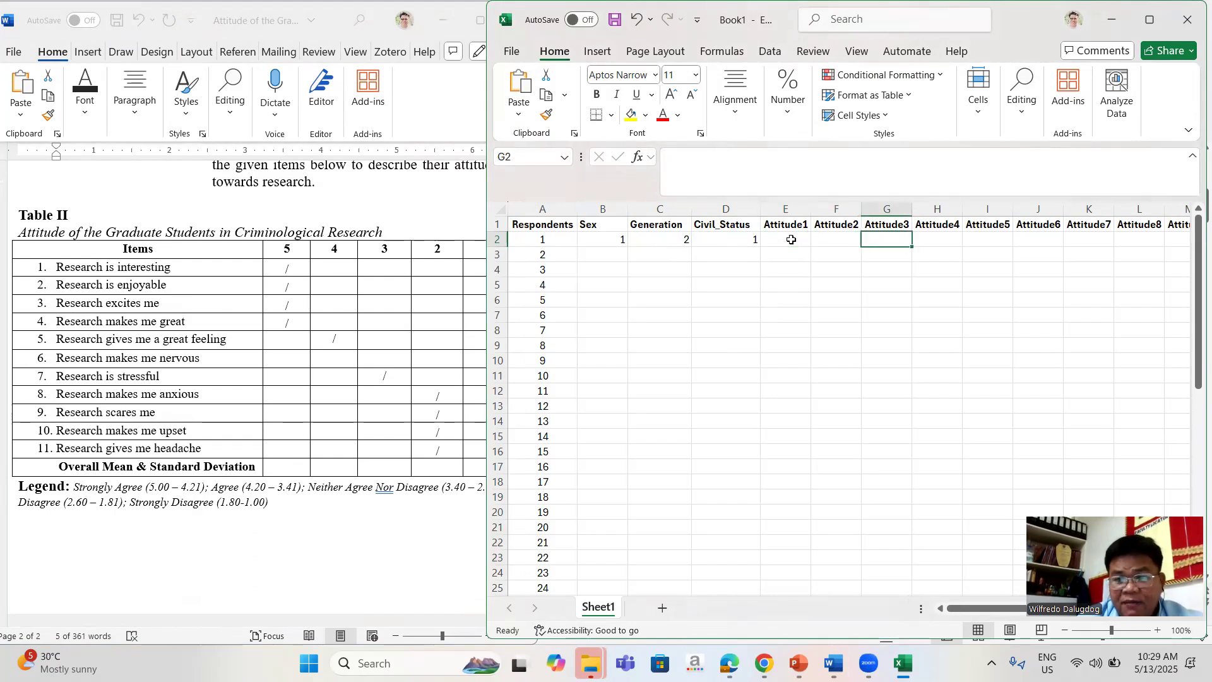
key(Left)
key(Left)
key(Left)
key(Left)
key(Left)
key(Left)
key(Left)
key(Left)
key(Left)
key(Left)
key(Left)
key(Left)
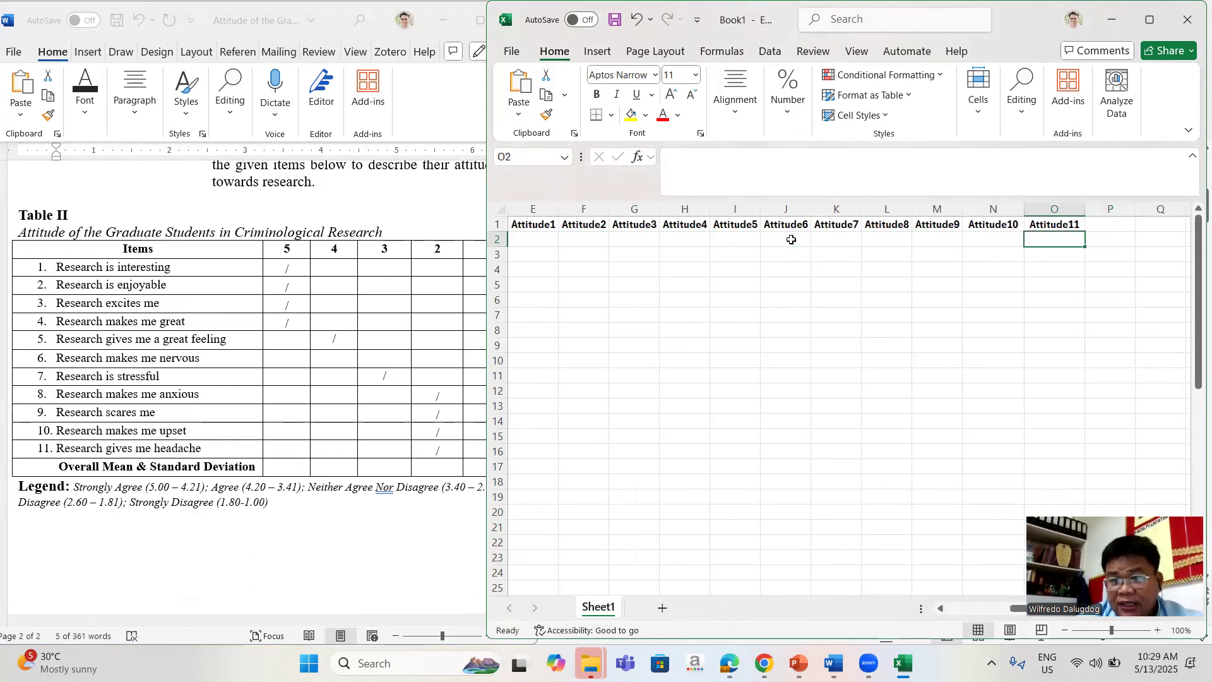
key(Left)
key(Right)
key(Right)
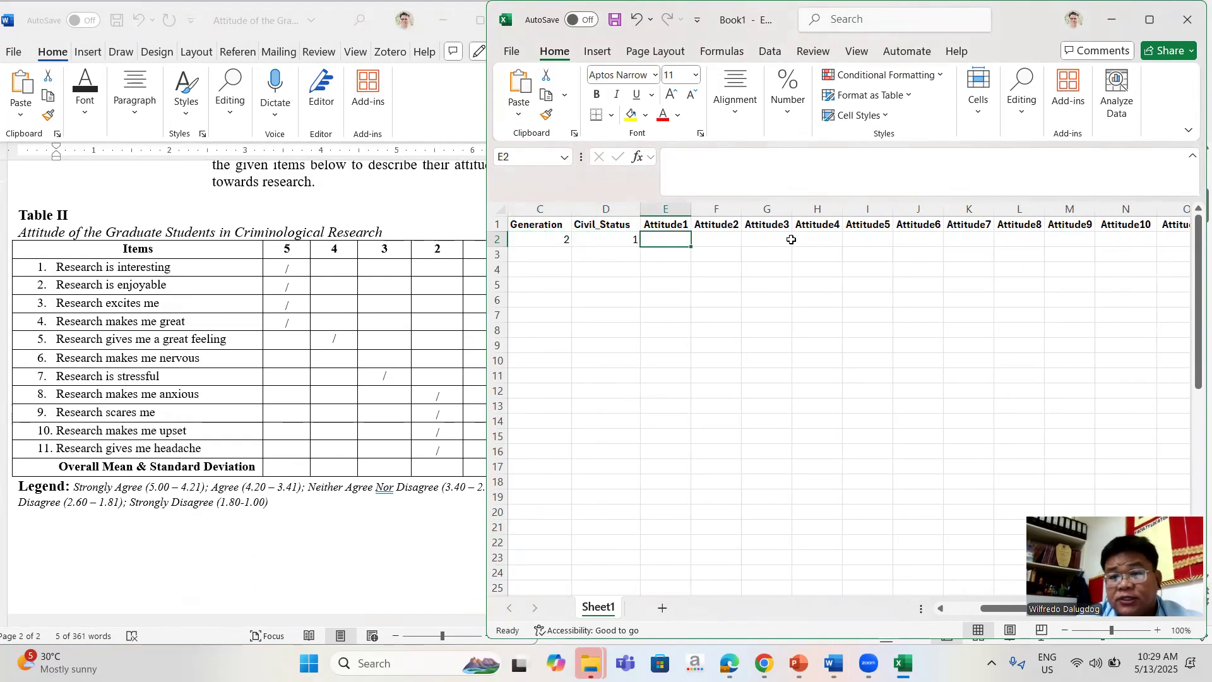
key(Right)
key(Right)
key(Left)
key(Left)
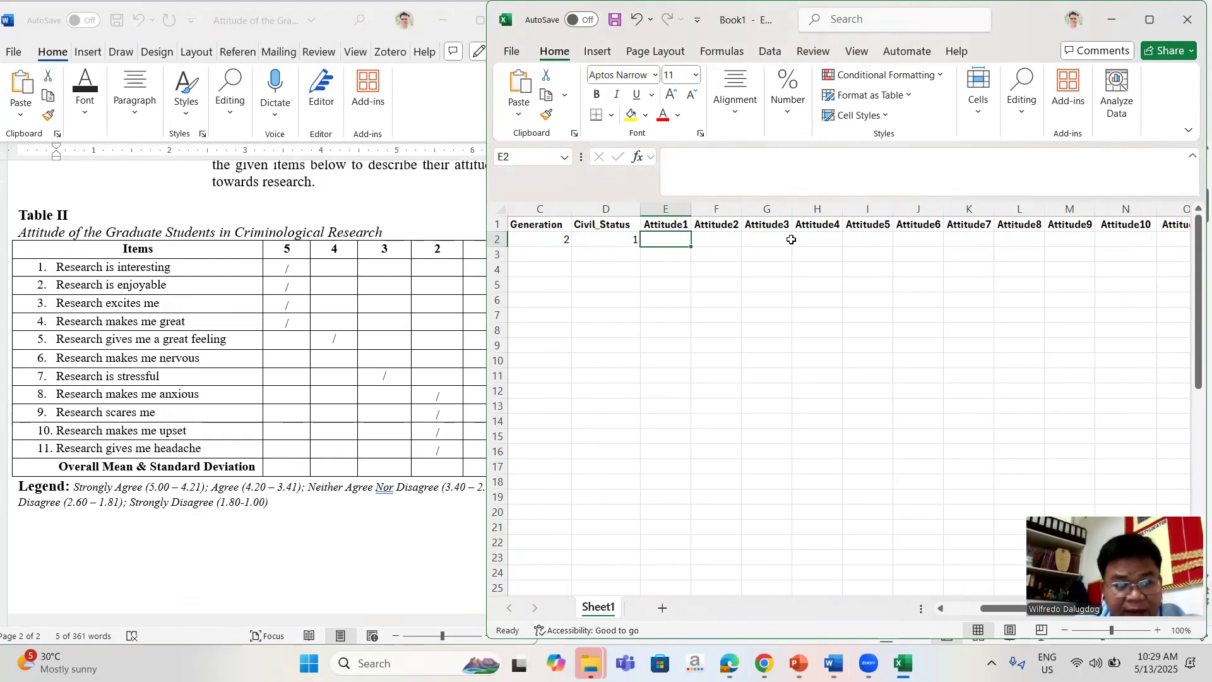
Enter 5 under Attitude1 and Attitude2 in E2 and F2, checking the Strongly Agree scale description in the Word questionnaire
text(5)
key(Tab)
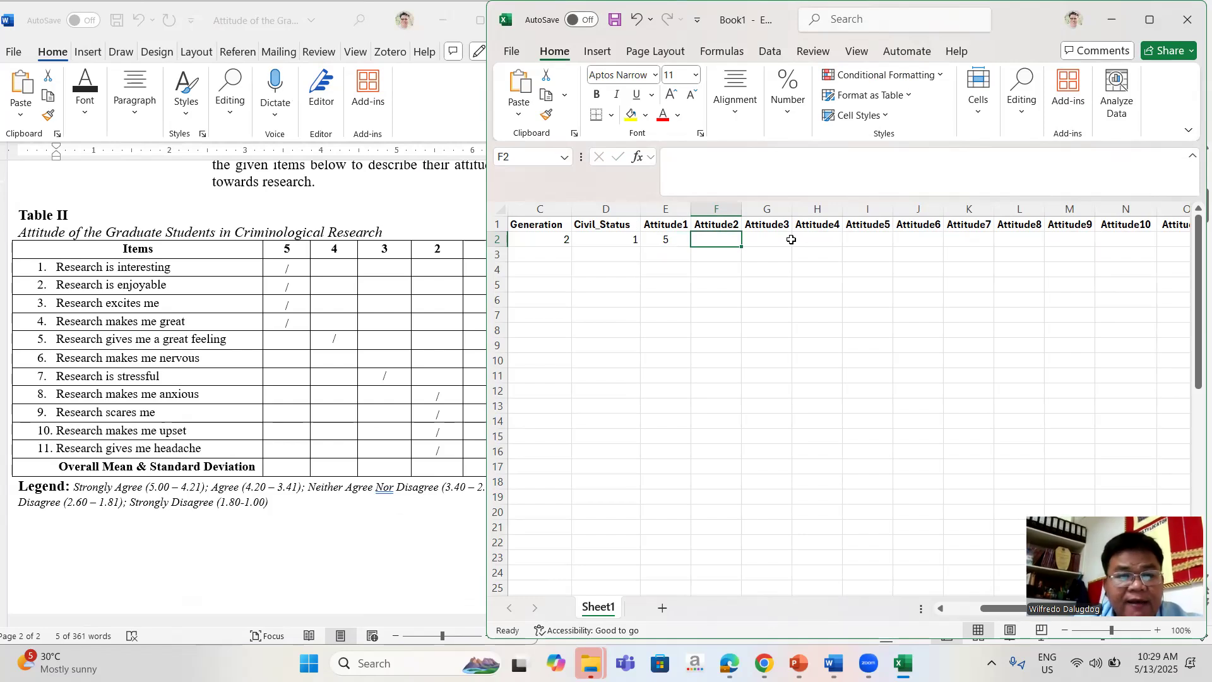
click(387, 222)
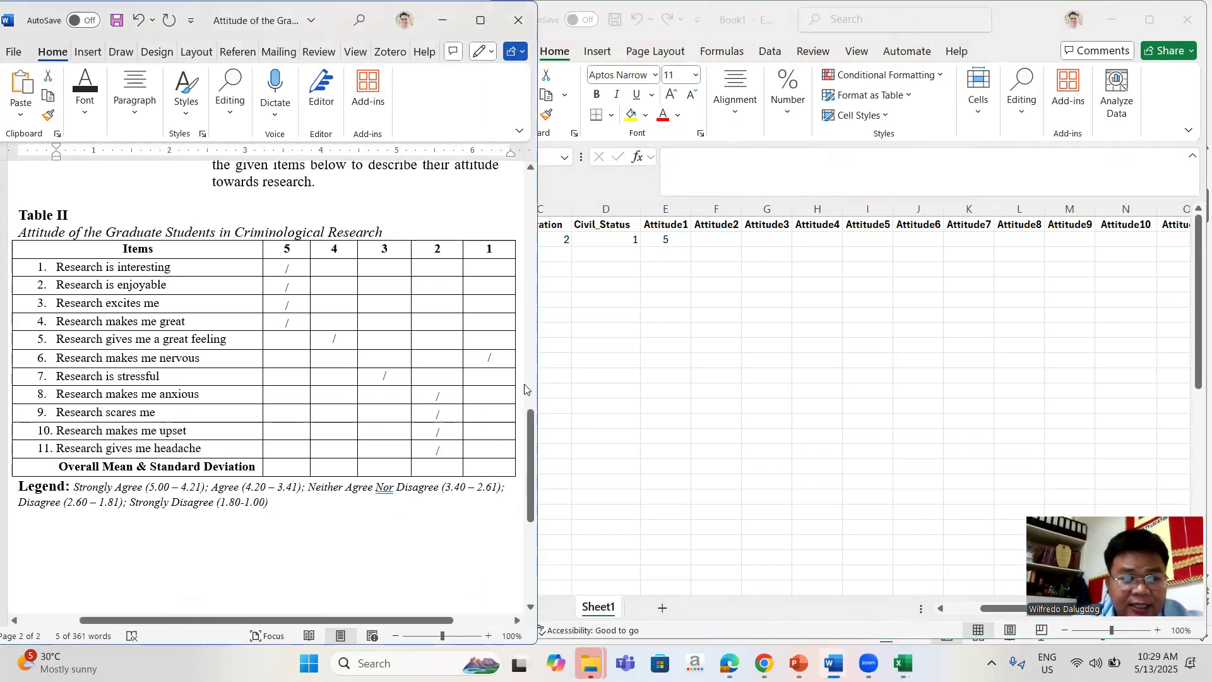
drag(531, 466, 535, 360)
drag(178, 197, 25, 197)
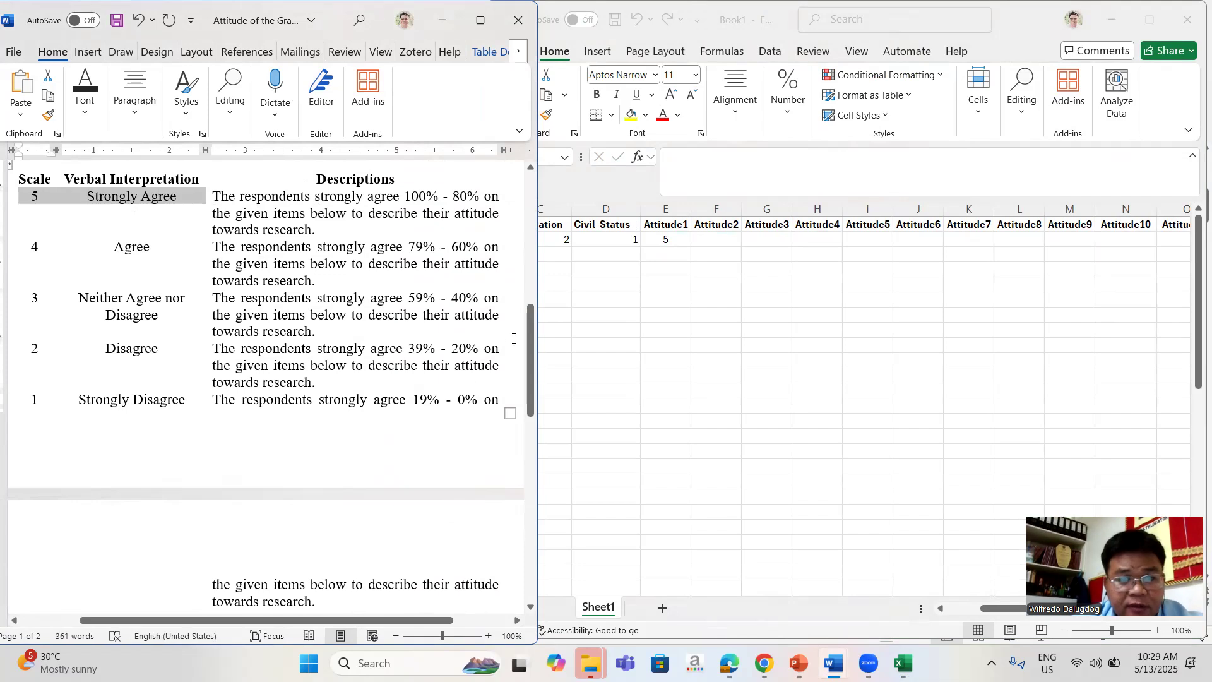
drag(529, 341, 530, 454)
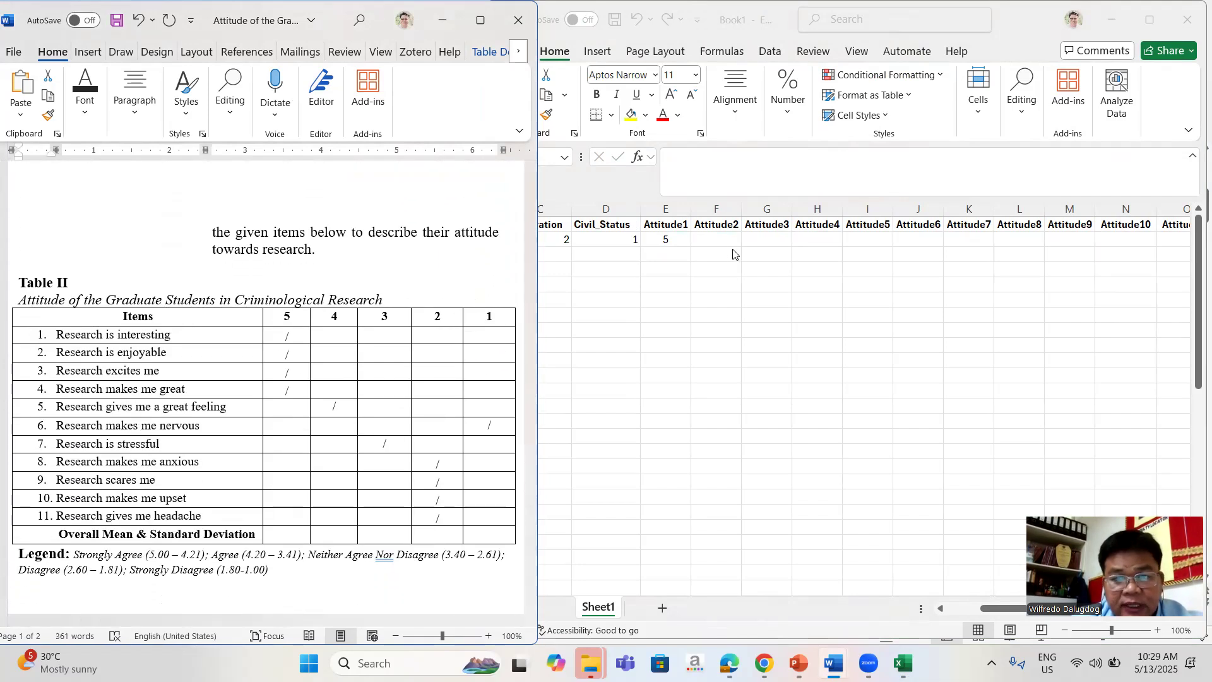
click(729, 243)
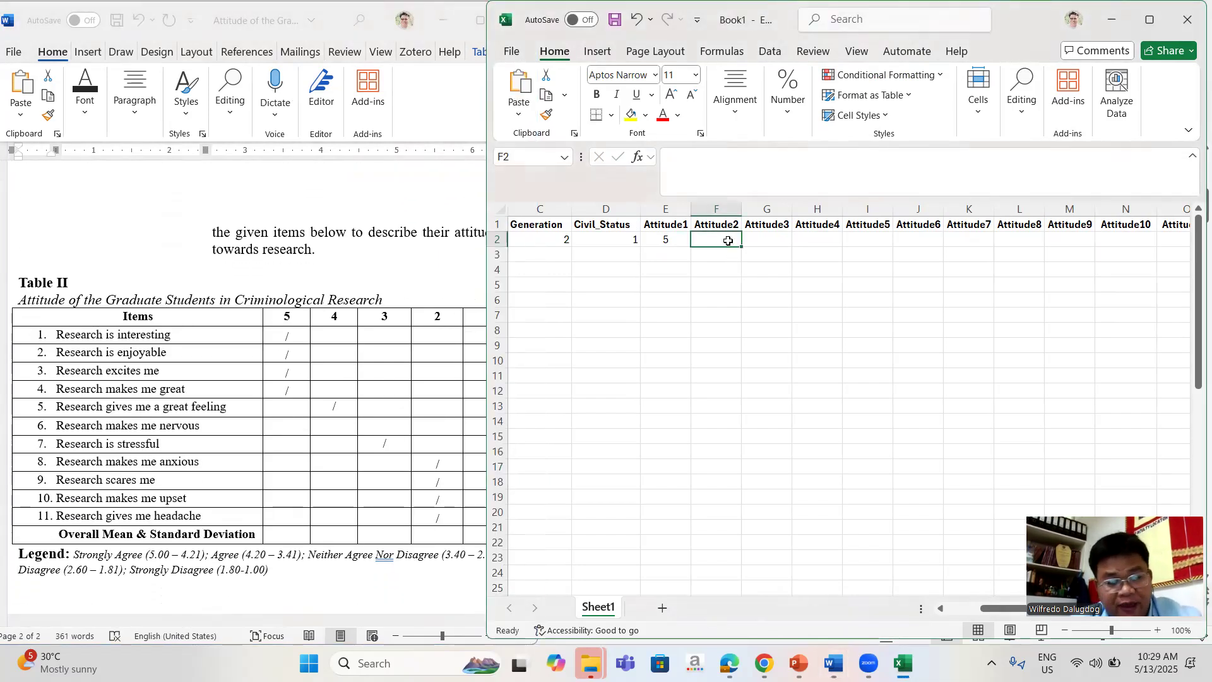
text(5)
key(Tab)
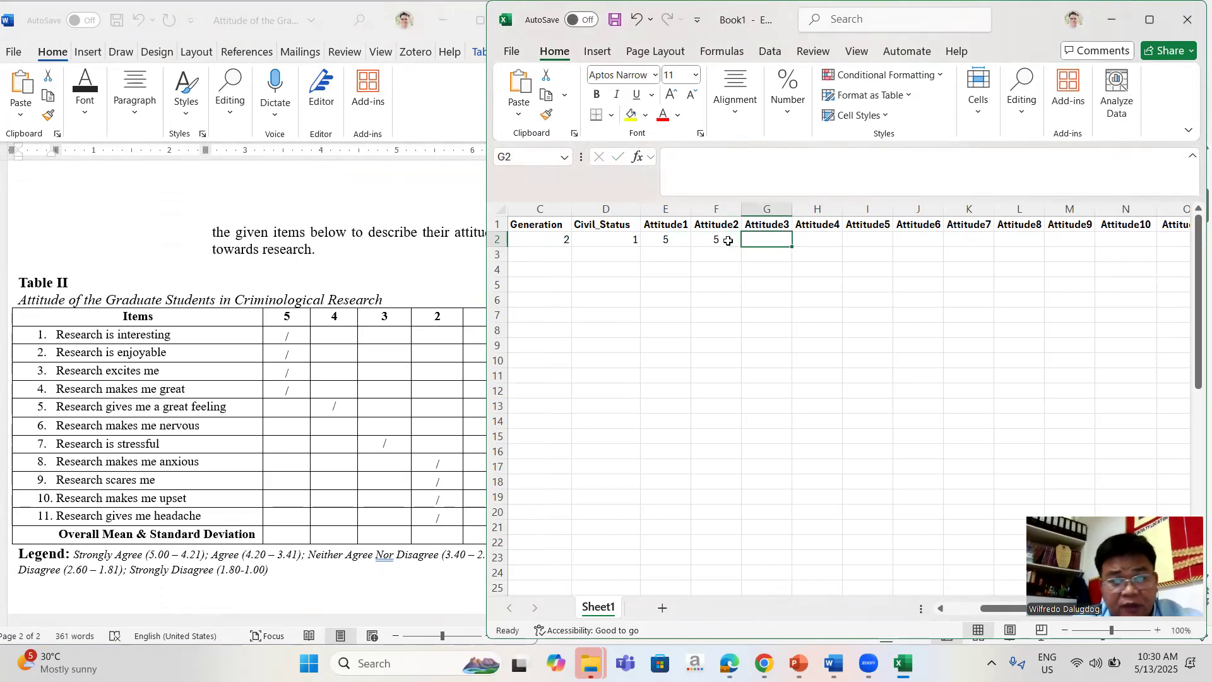
Highlight the item 3 answer in the Word questionnaire and enter 5 under Attitude3 and Attitude4 in G2 and H2 in Excel
click(165, 379)
drag(187, 367, 290, 373)
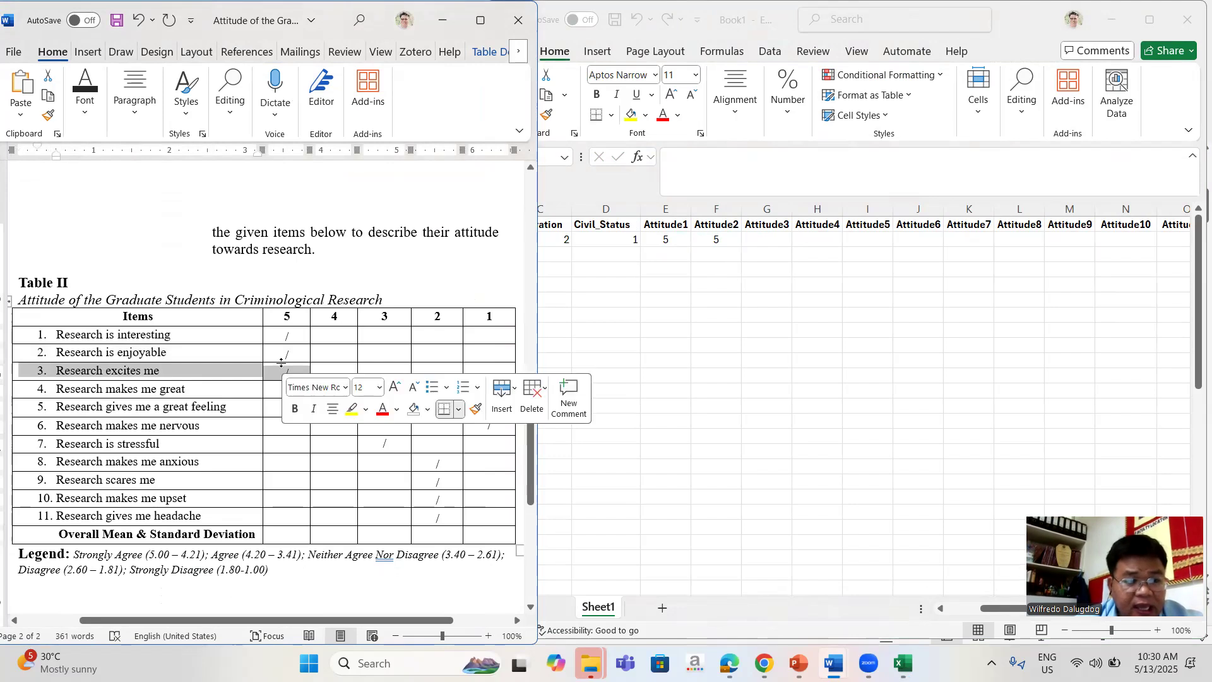
click(768, 239)
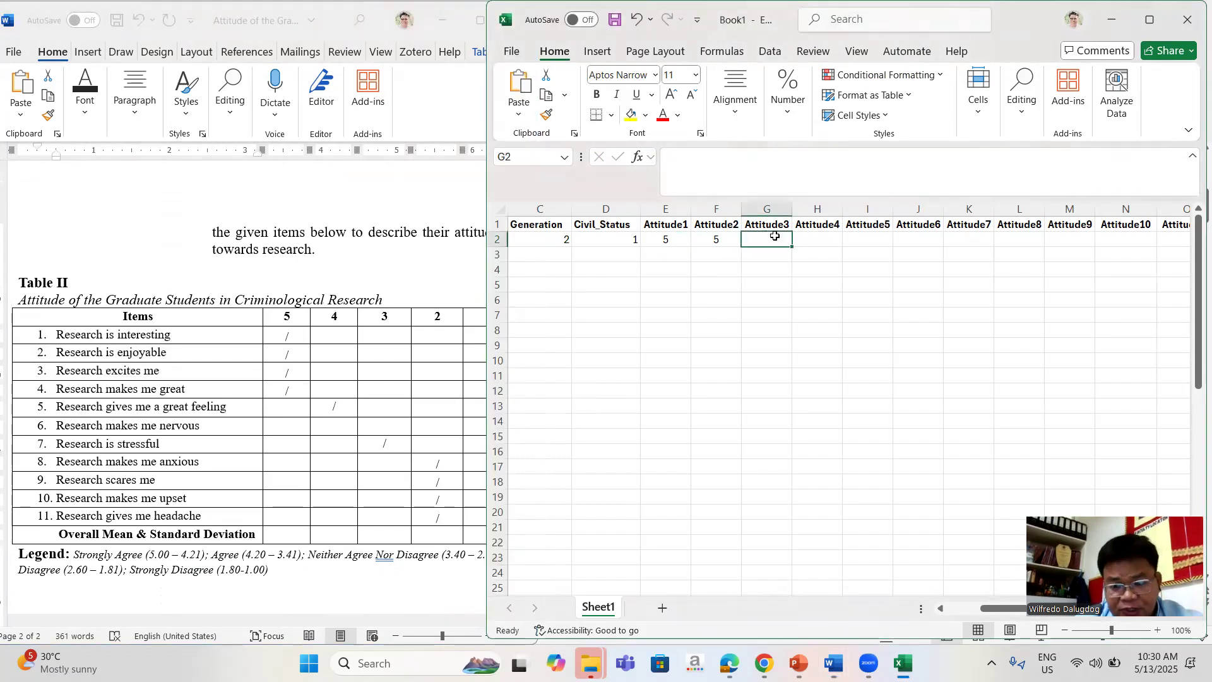
text(5)
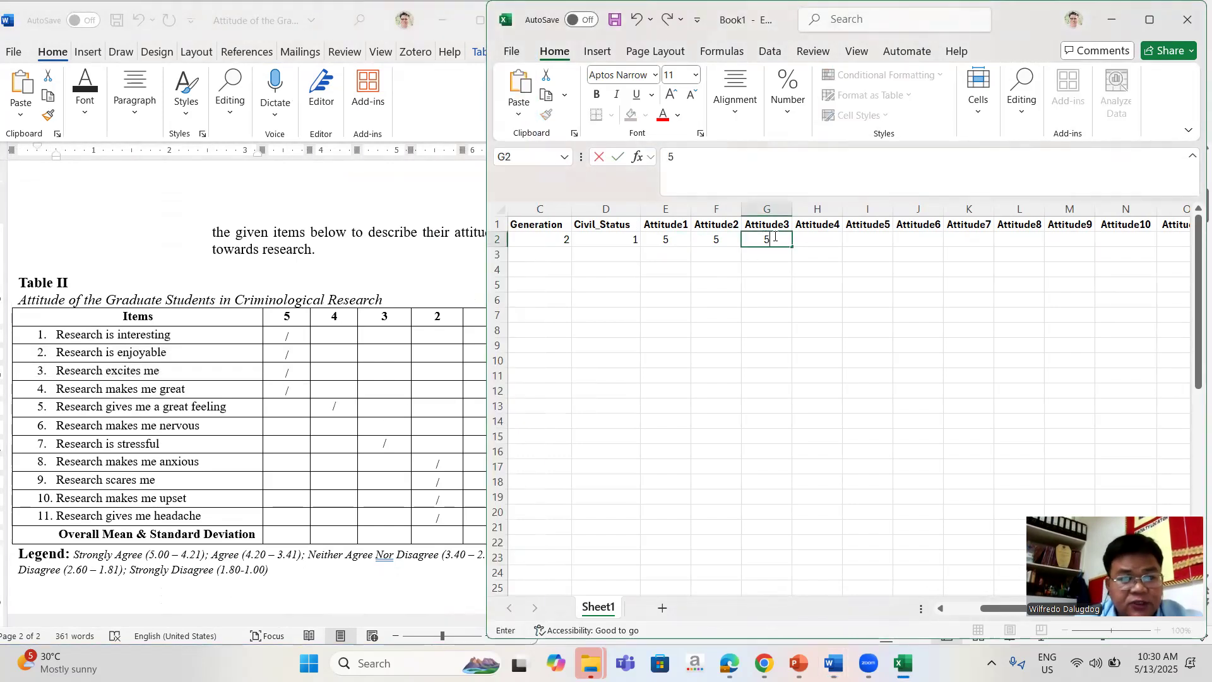
key(Tab)
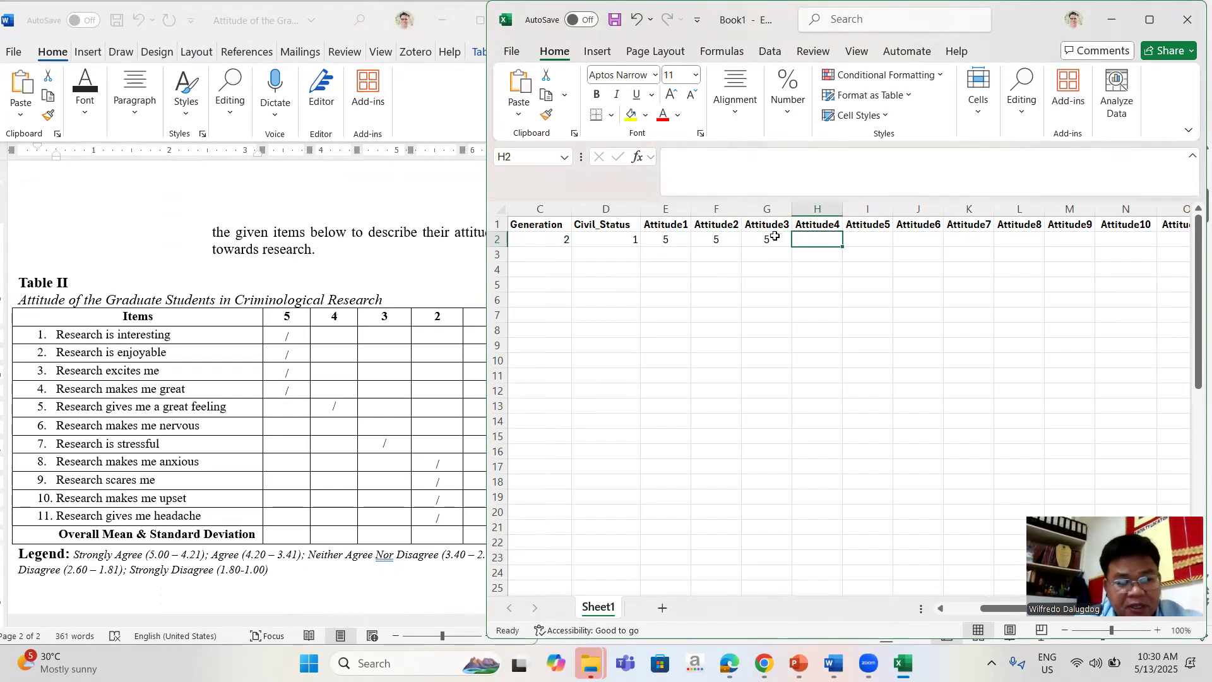
text(5)
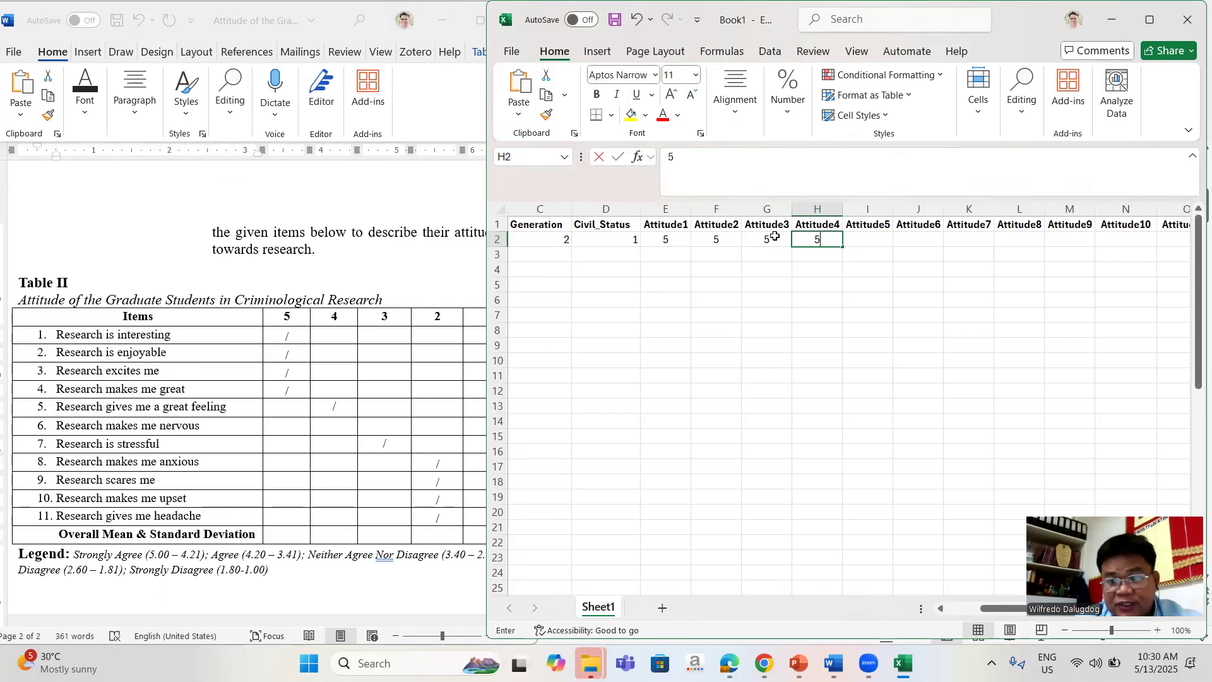
key(Tab)
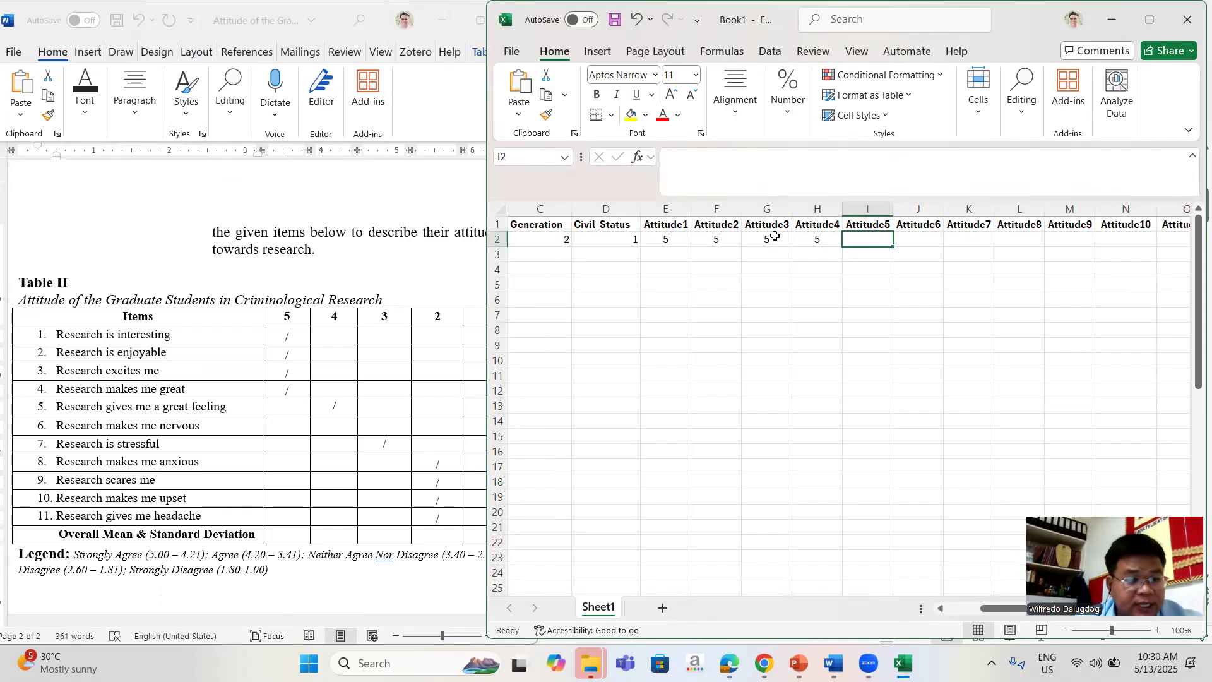
Enter 4 under Attitude5 in I2, checking the item 5 mark in Word, and enter 3 under Attitude6 in J2
text(4)
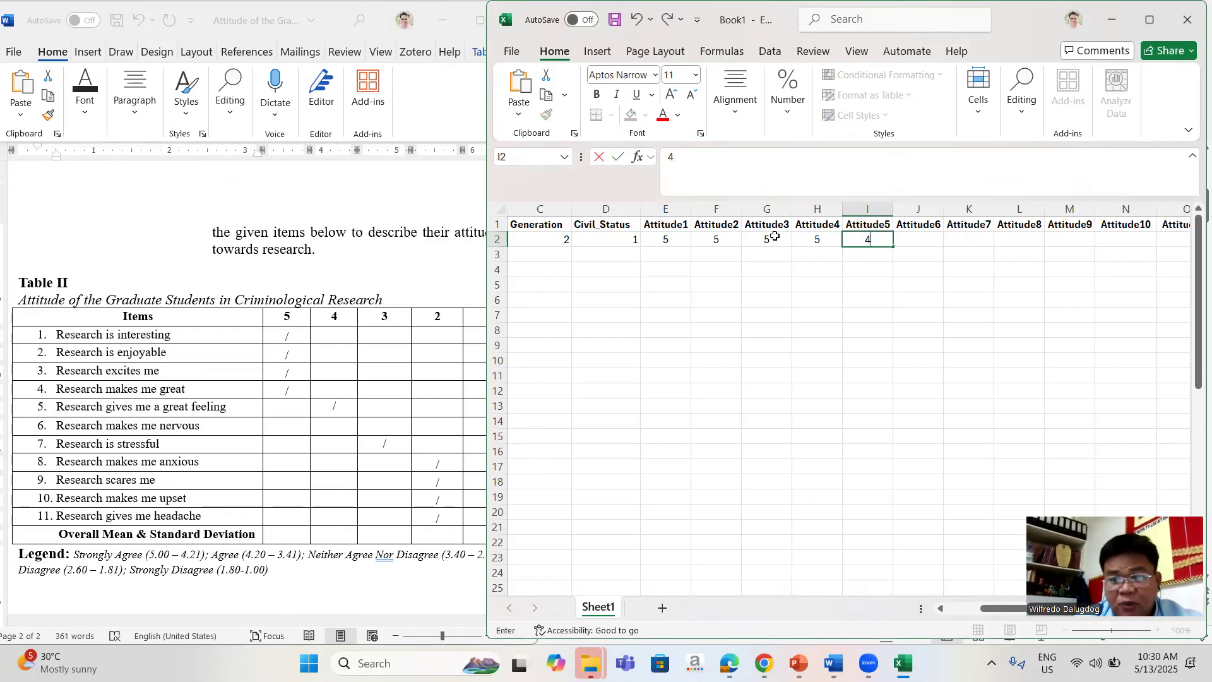
click(343, 415)
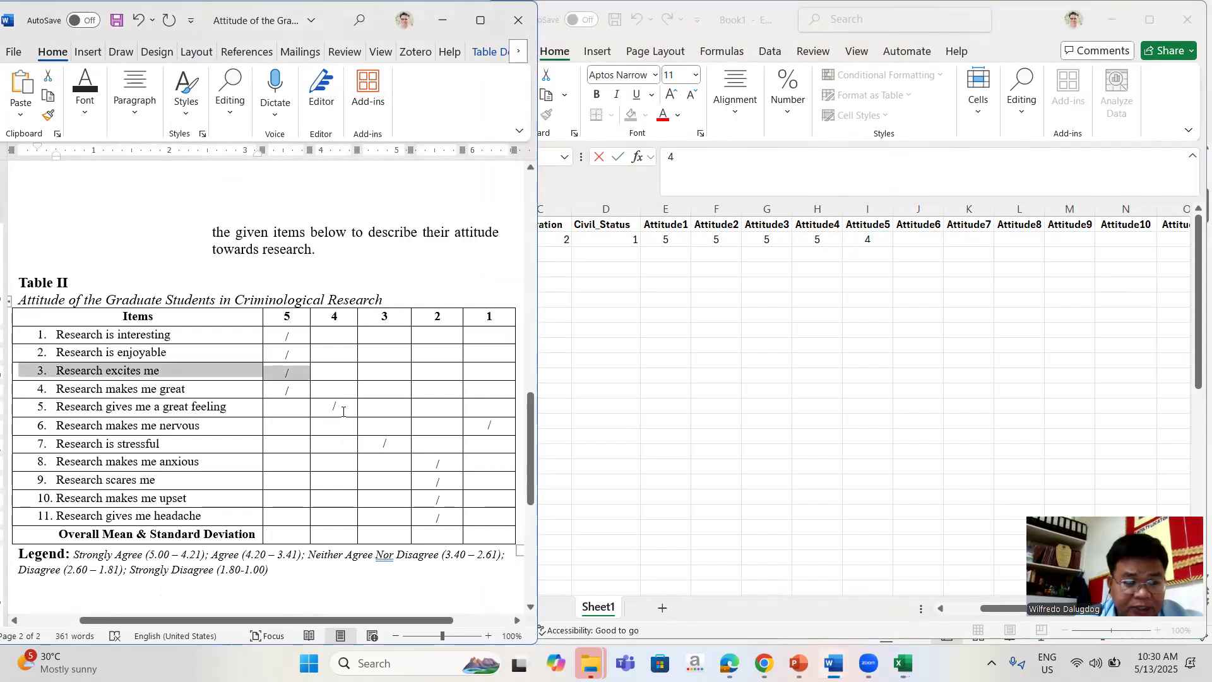
double_click(336, 407)
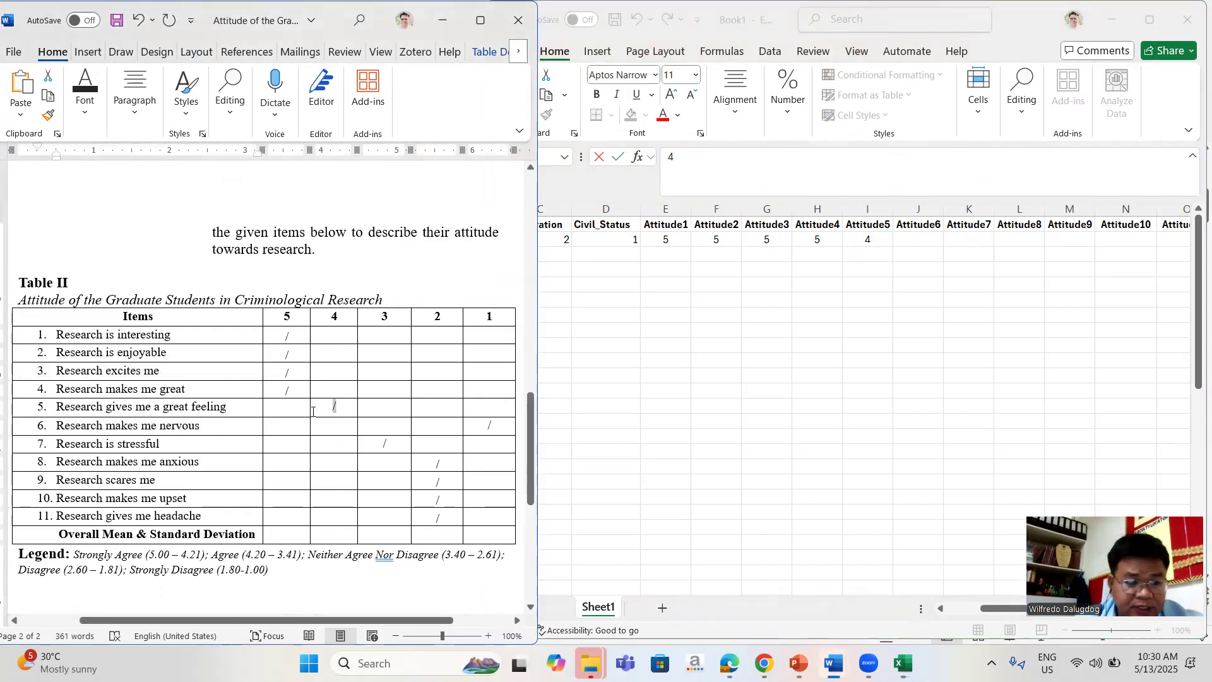
click(921, 235)
click(925, 236)
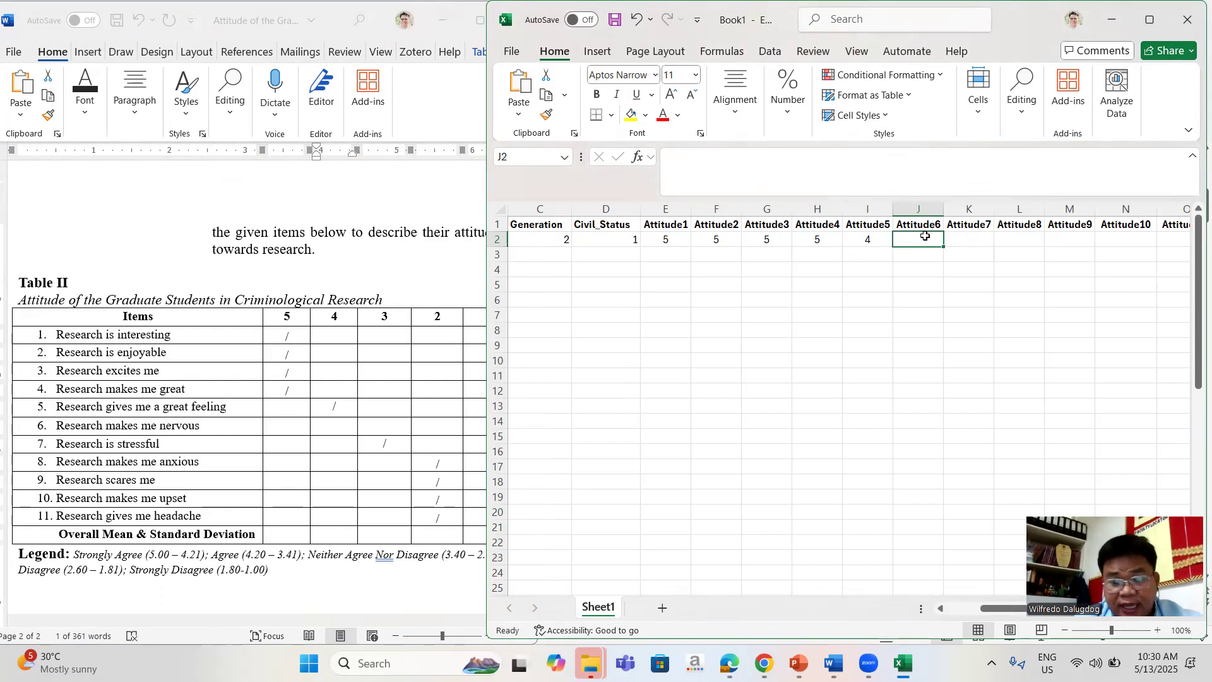
text(3)
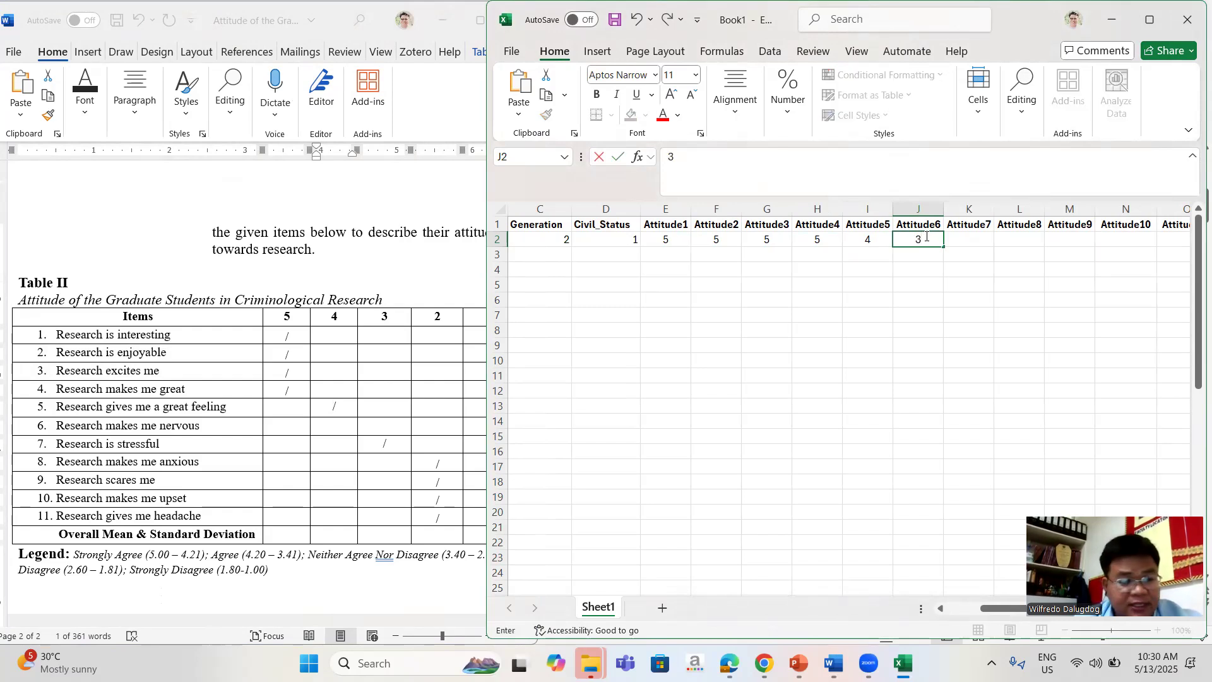
key(Tab)
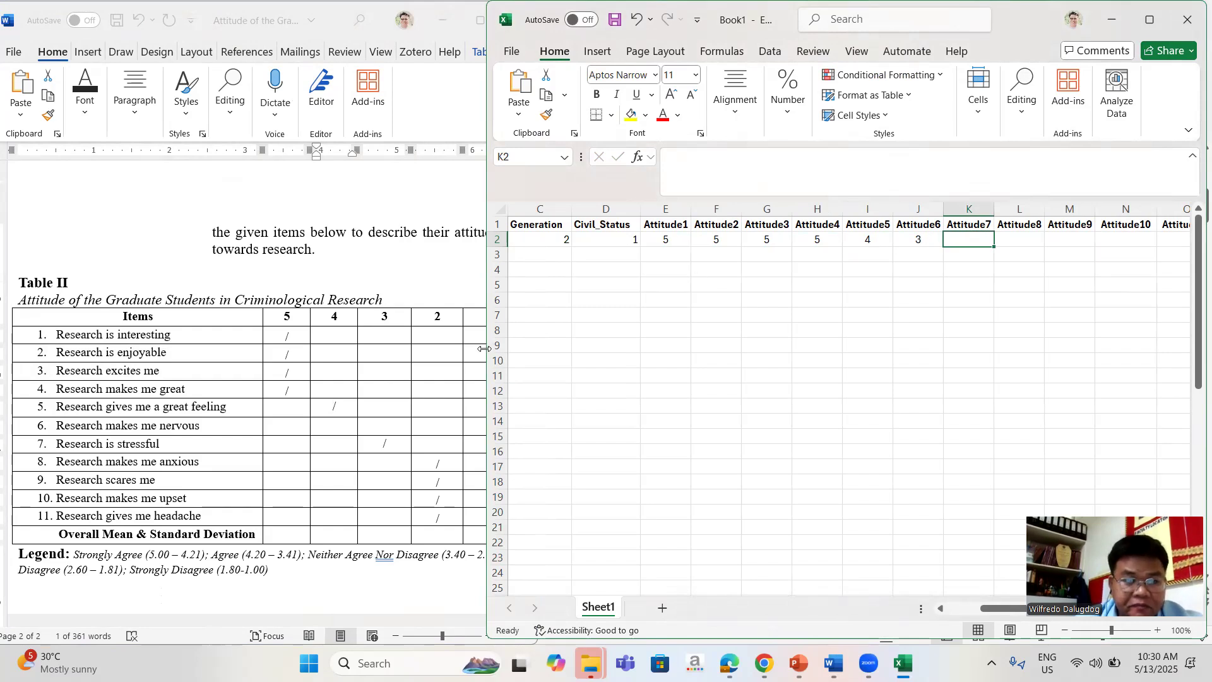
Narrow the Excel window to uncover the questionnaire's 1 column, highlight the item 6 answer in Word, and enter 1 under Attitude7 in K2
drag(483, 349, 524, 351)
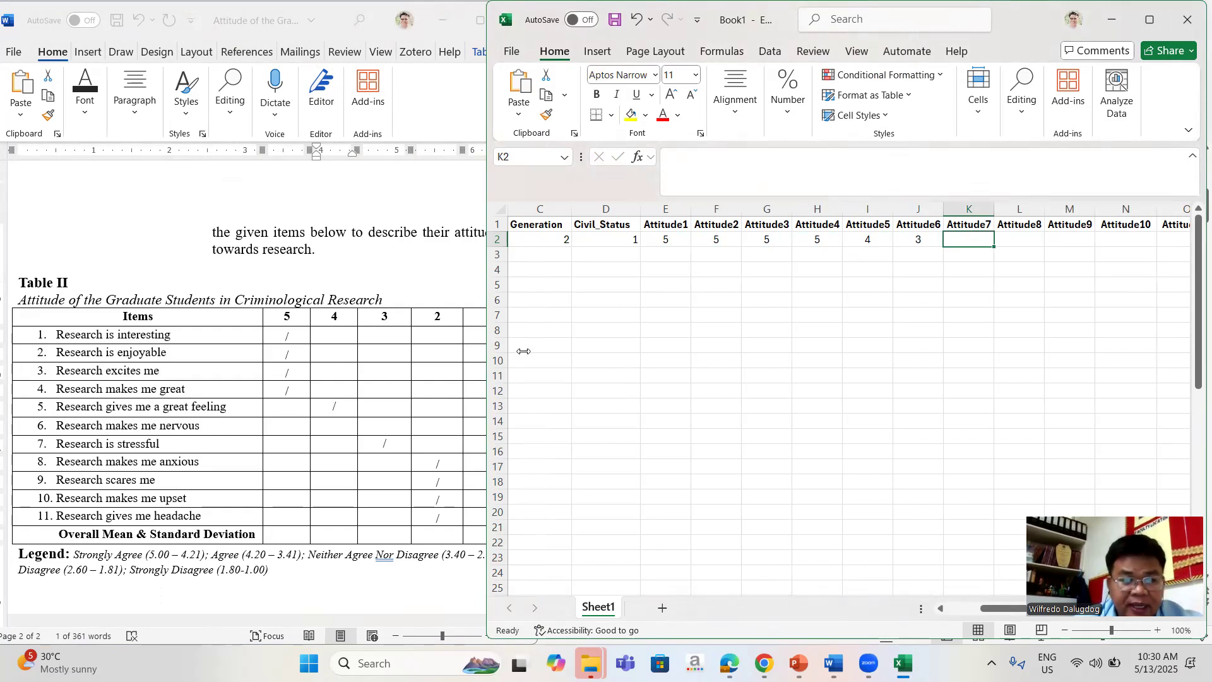
click(499, 430)
drag(495, 425, 224, 433)
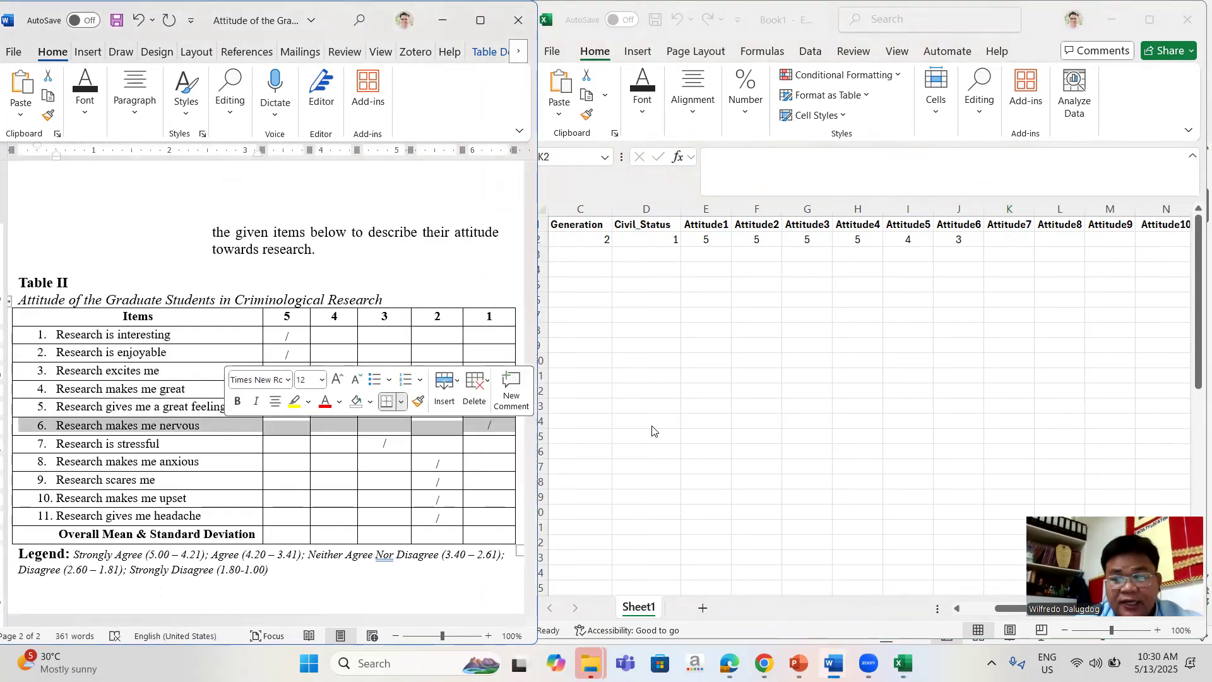
click(1013, 241)
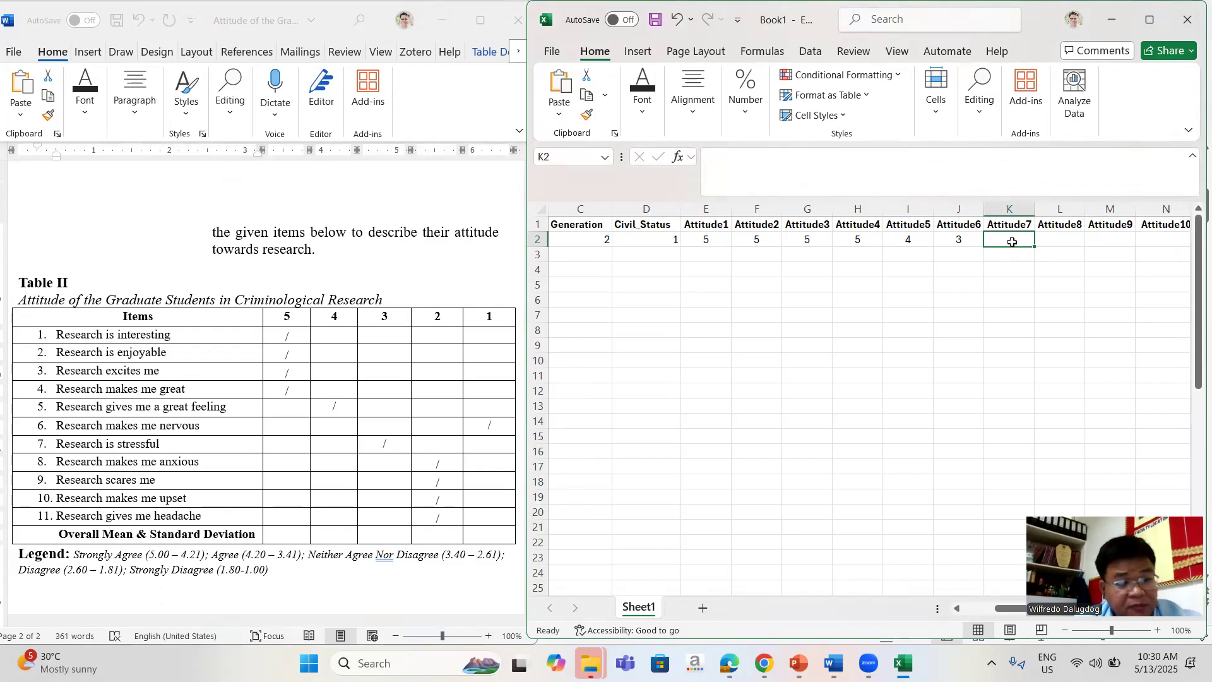
text(1)
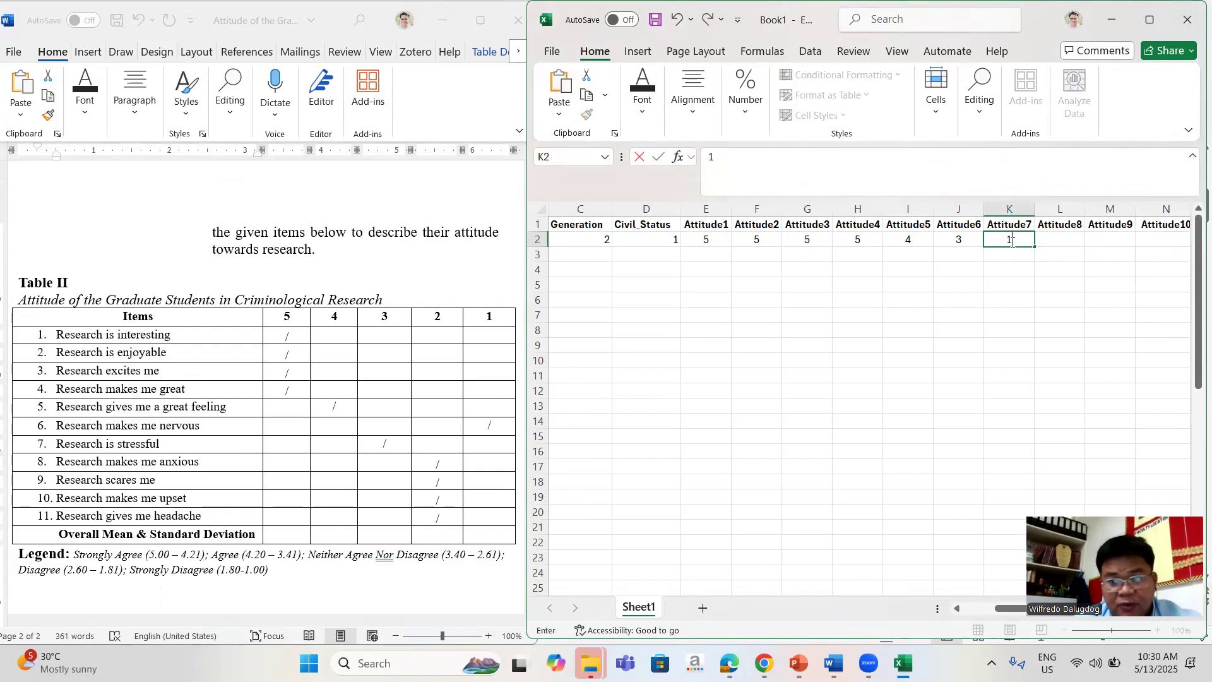
key(Tab)
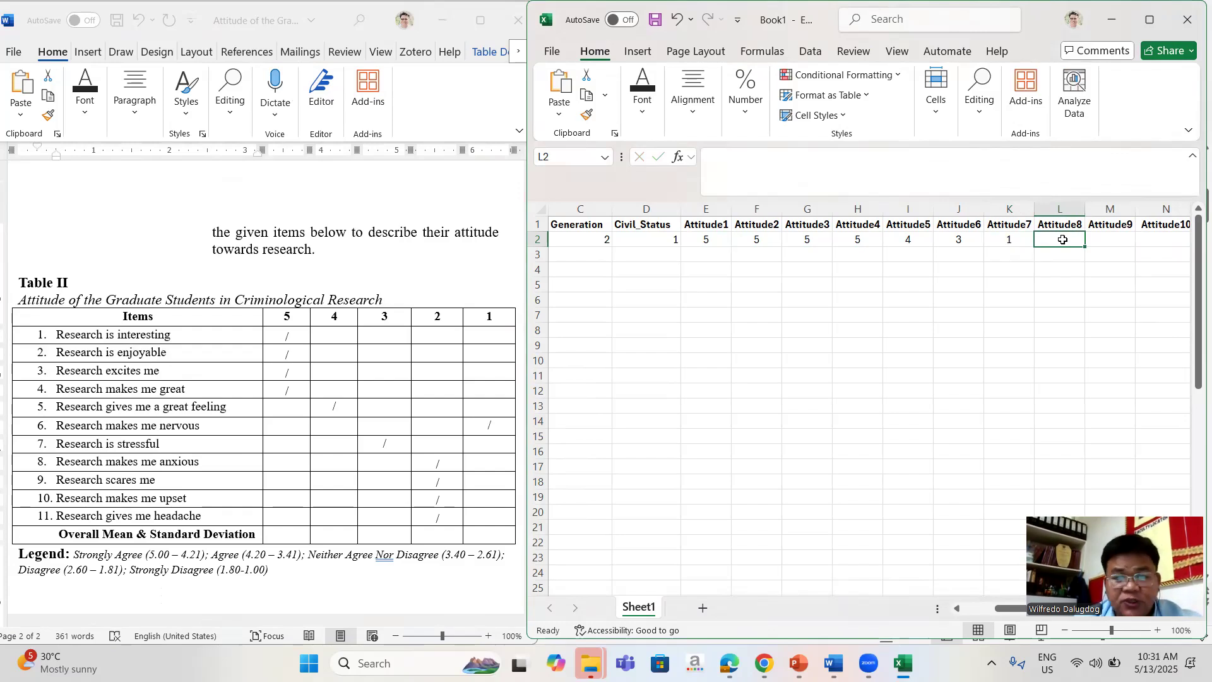
Enter 2 under Attitude8 through Attitude11 in L2:O2 and highlight the marks for items 8 to 11 in the Word questionnaire
text(2)
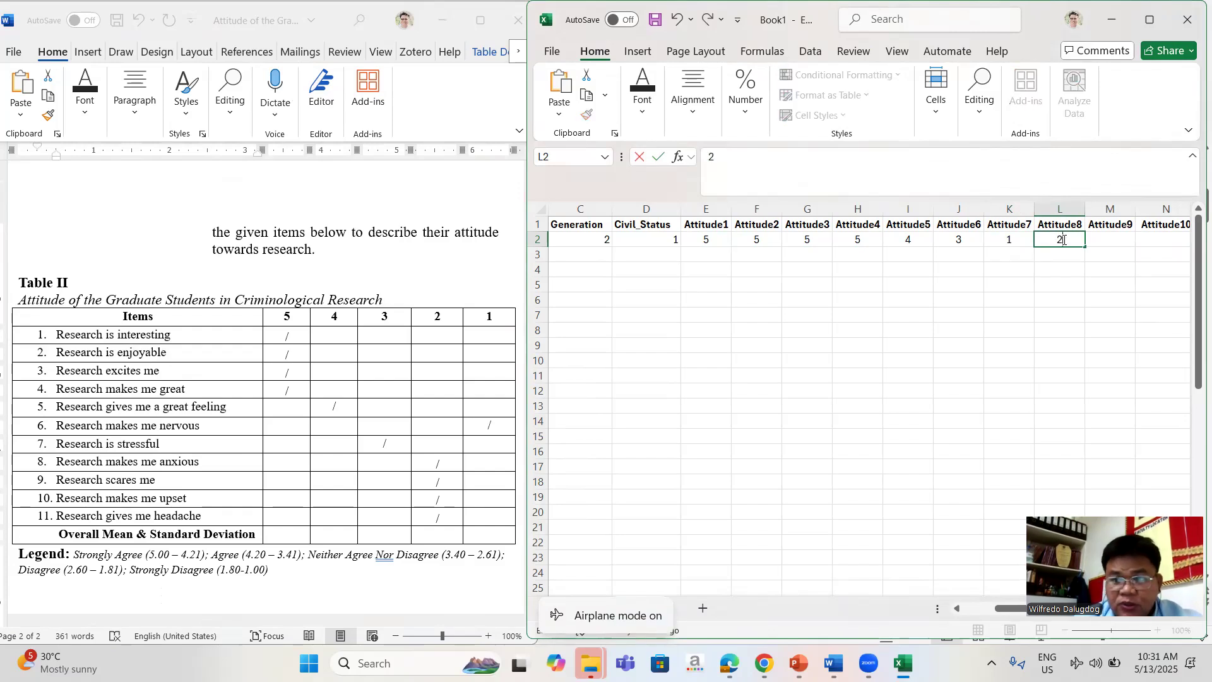
key(Tab)
text(2)
key(Tab)
text(2)
key(Tab)
text(2)
key(Tab)
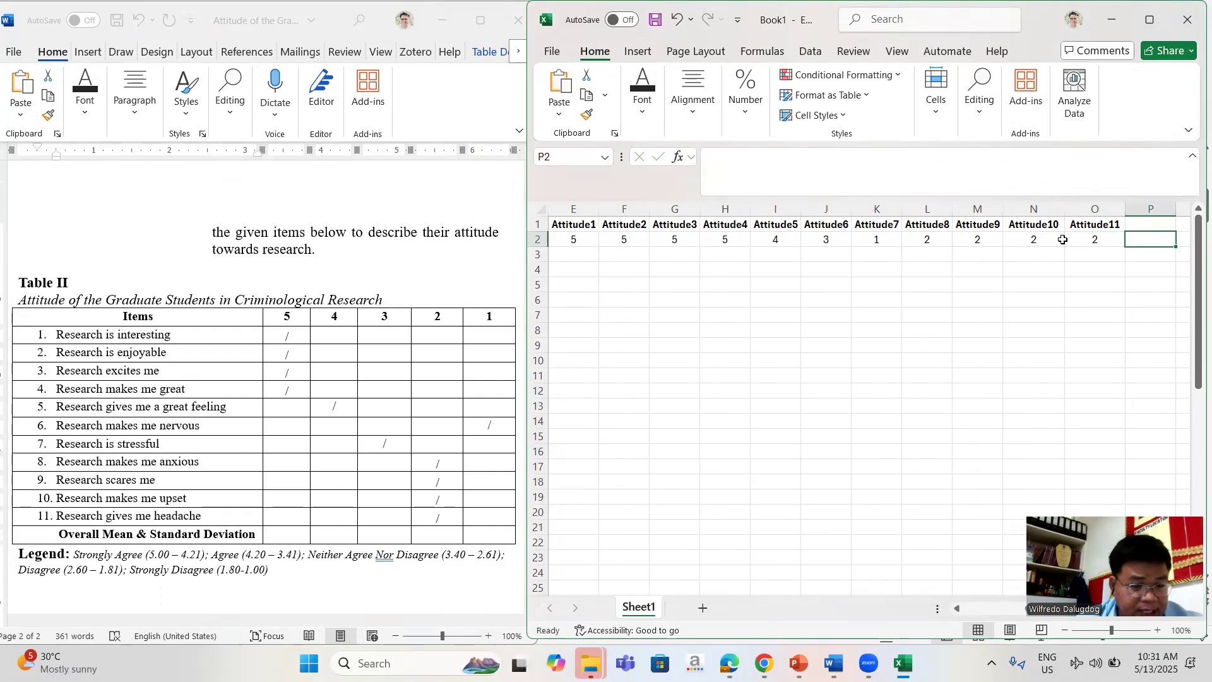
click(427, 487)
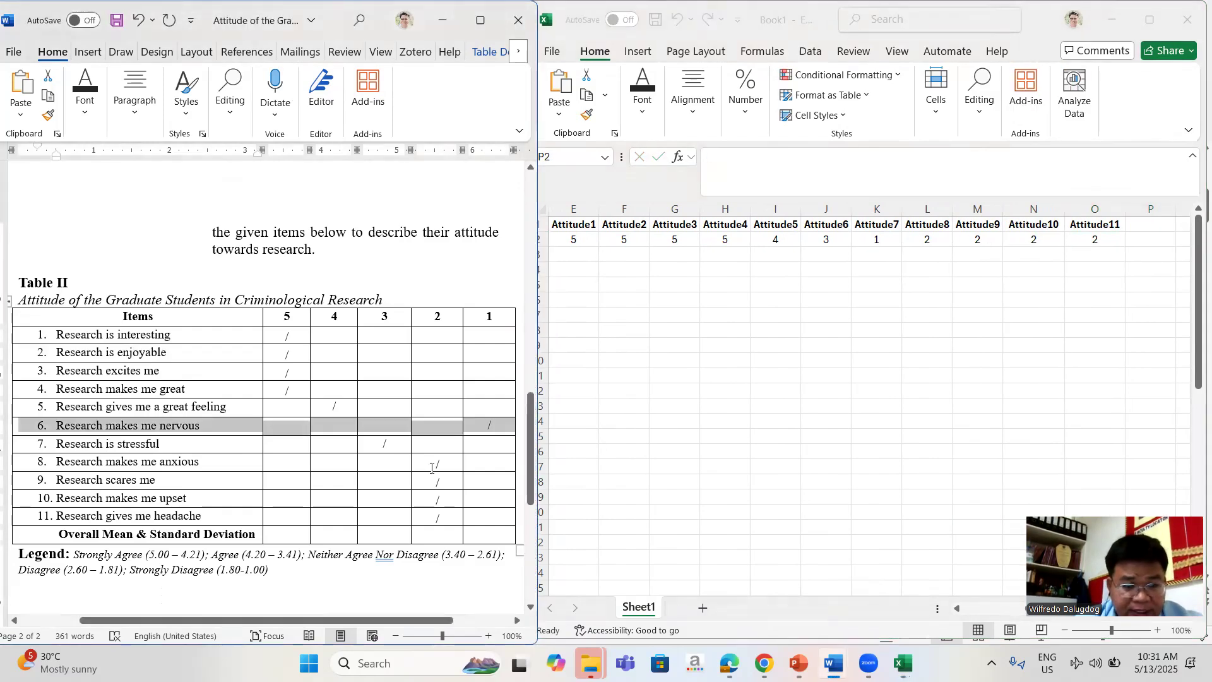
drag(437, 464, 449, 521)
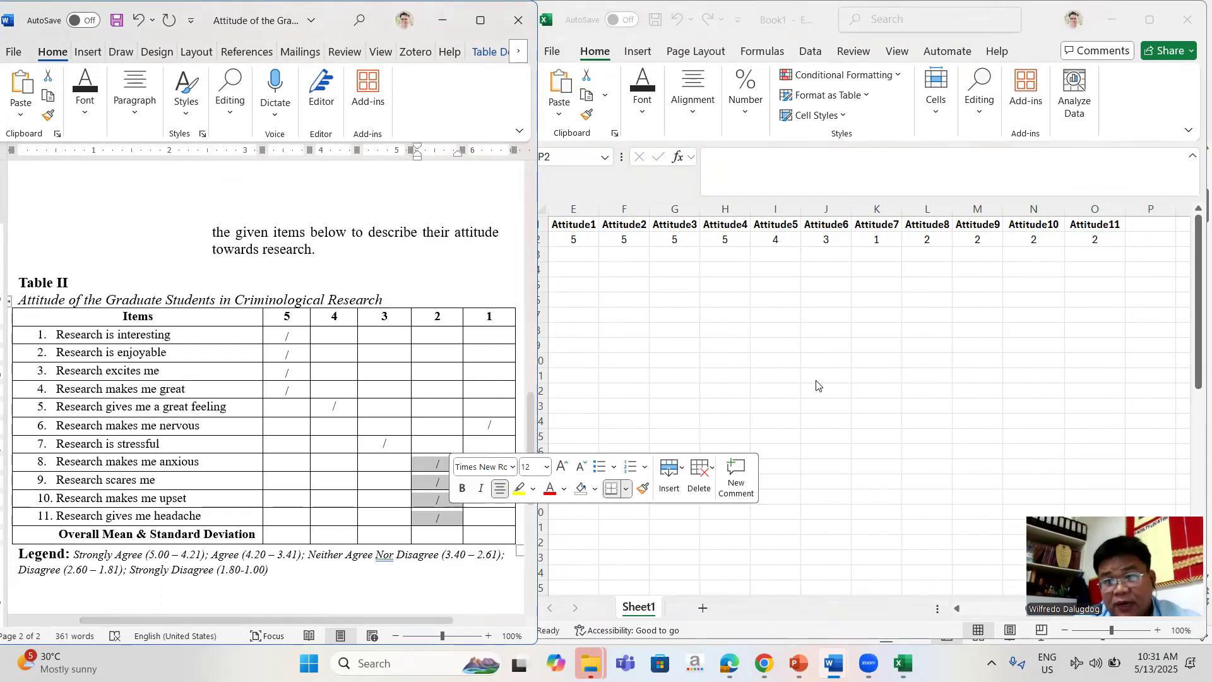
Maximize the Excel window and go back along row 2 to the first respondent's Sex cell, B2
click(1148, 19)
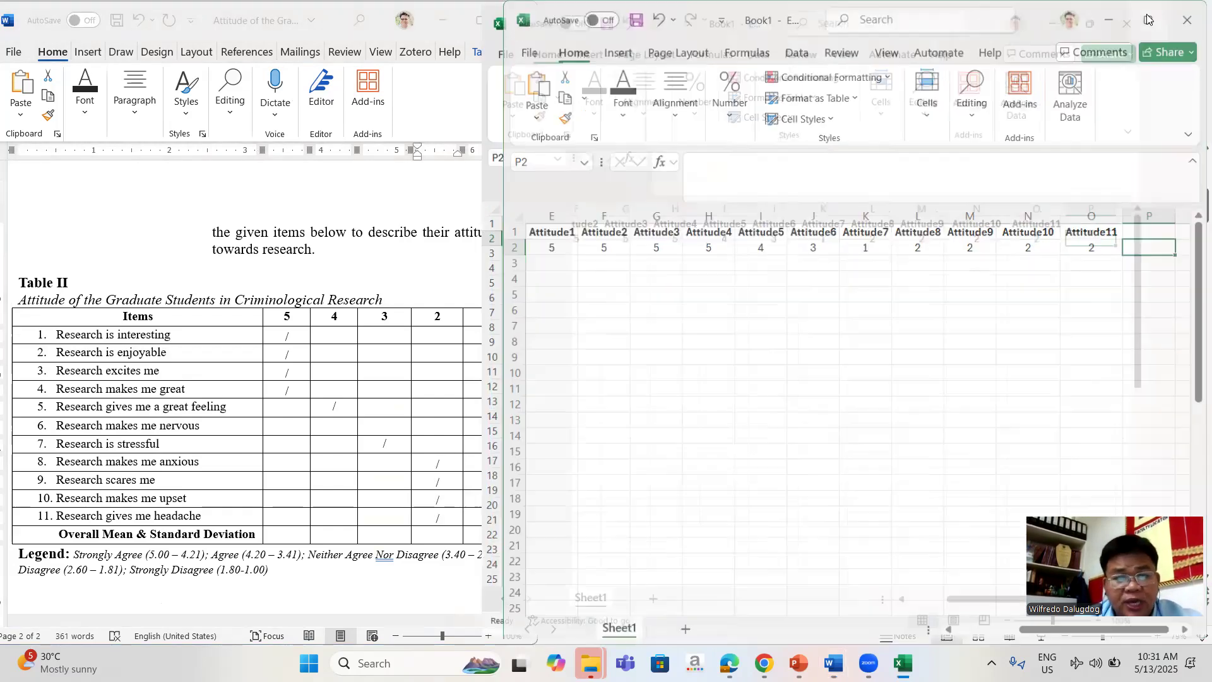
click(562, 241)
key(Left)
key(Left)
key(Left)
key(Left)
key(Left)
key(Left)
key(Left)
key(Left)
key(Left)
key(Left)
key(Left)
key(Left)
key(Left)
key(Left)
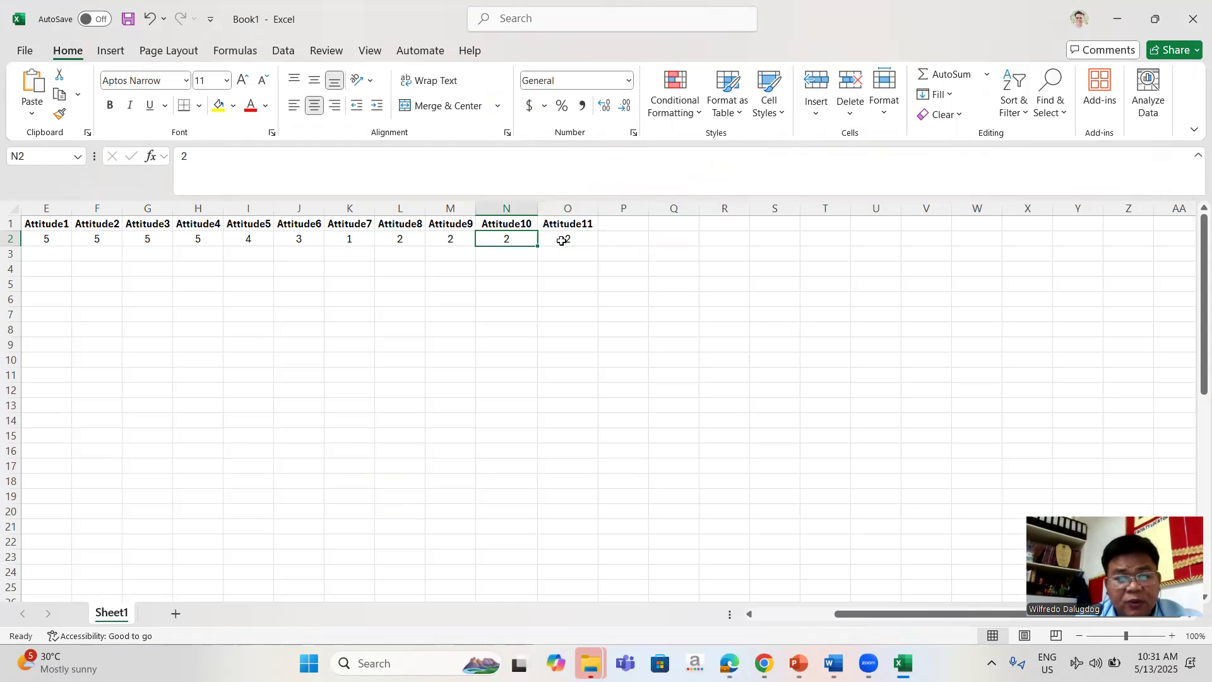
key(Right)
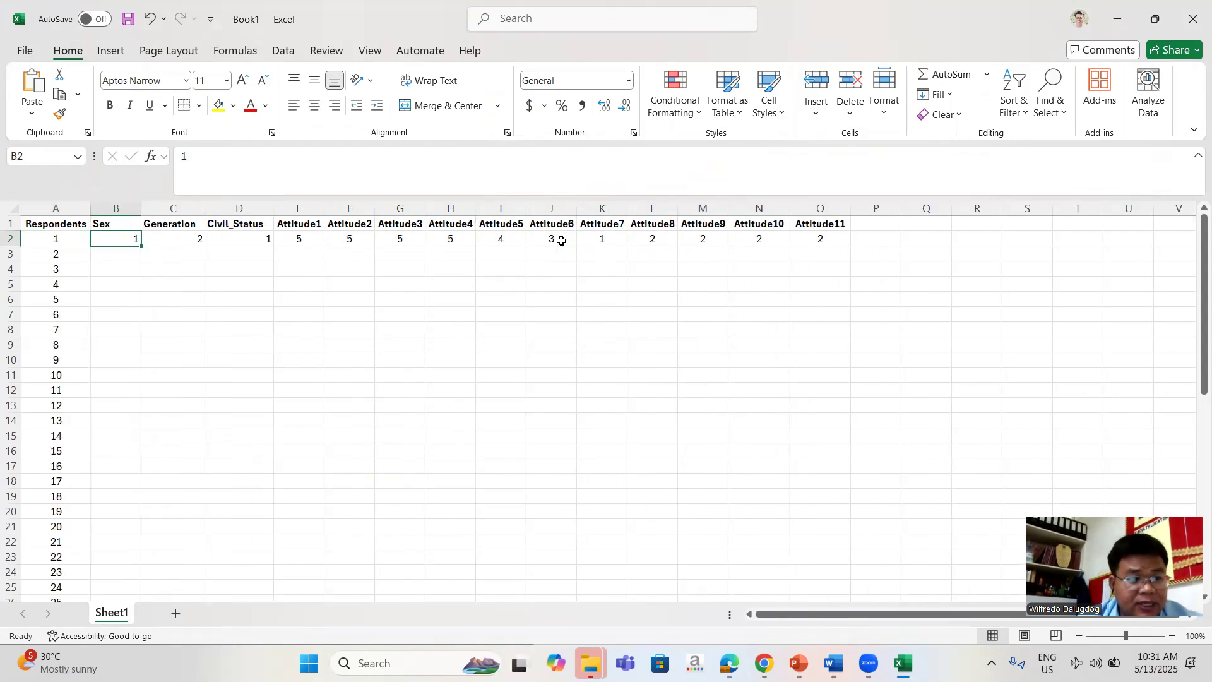
Center the contents of columns B through O, from Sex to Attitude11, horizontally
drag(124, 208, 820, 238)
click(316, 111)
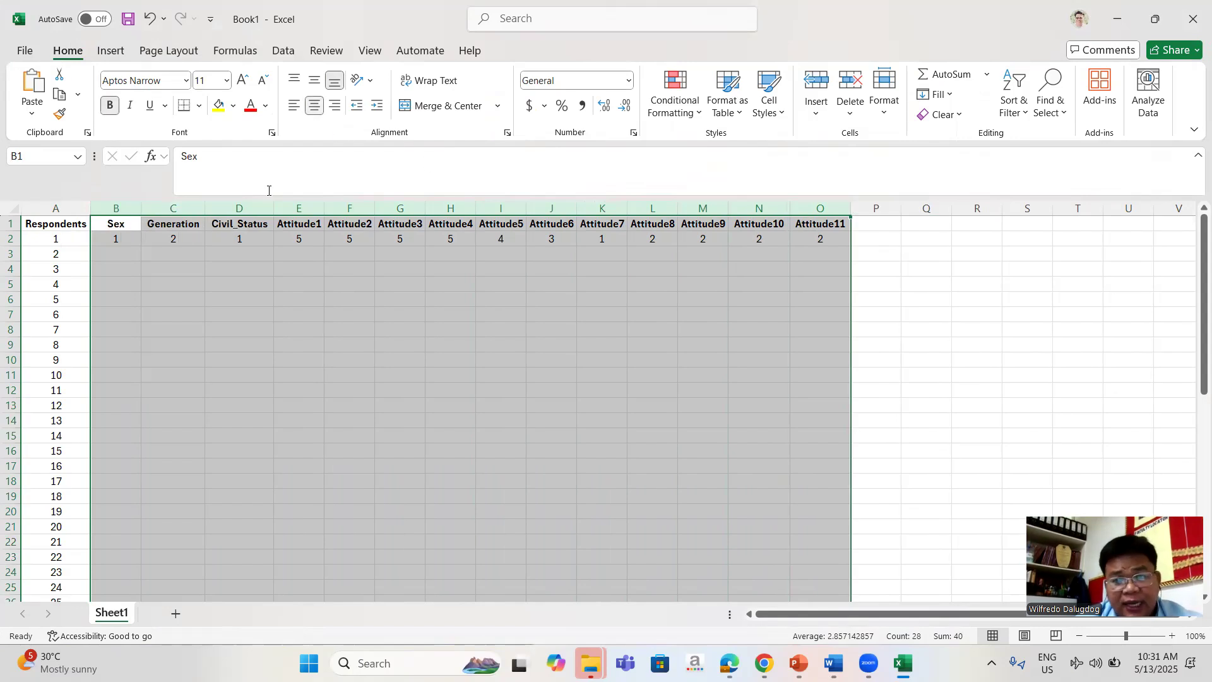
click(126, 240)
Review the first respondent's coded answers across row 2, starting from Respondents, and select B3 for the second respondent's Sex code
key(Left)
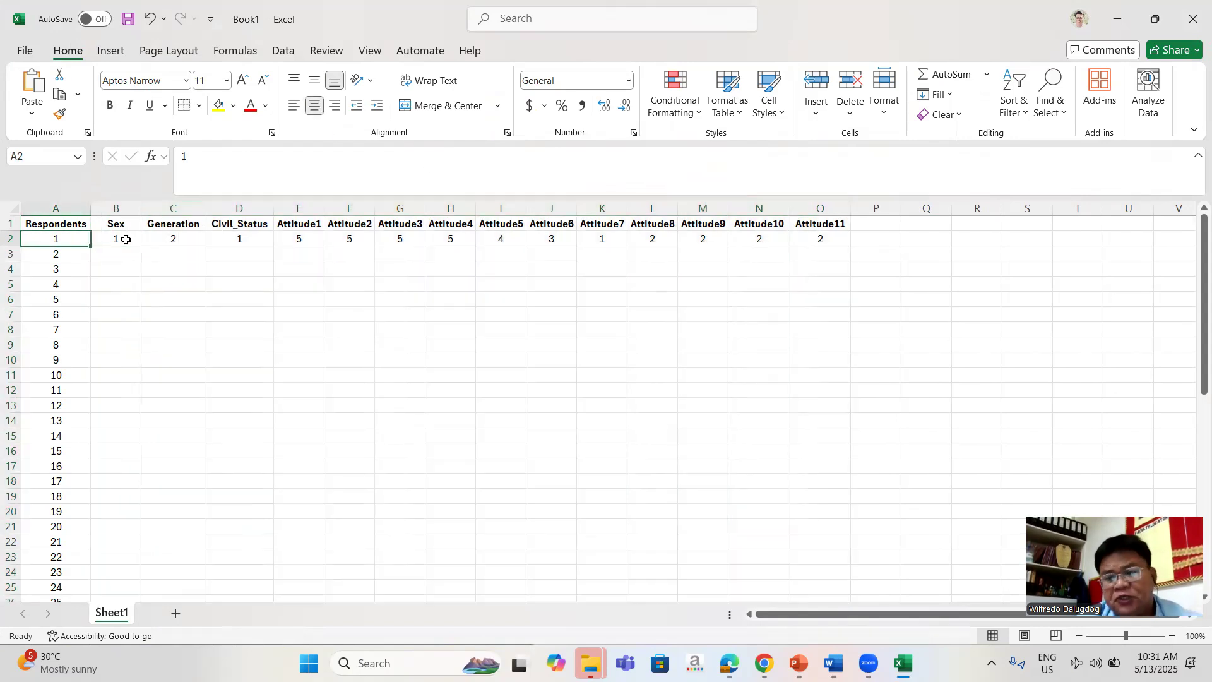
key(Right)
key(Right)
key(Right)
key(Right)
key(Right)
key(Right)
key(Right)
key(Right)
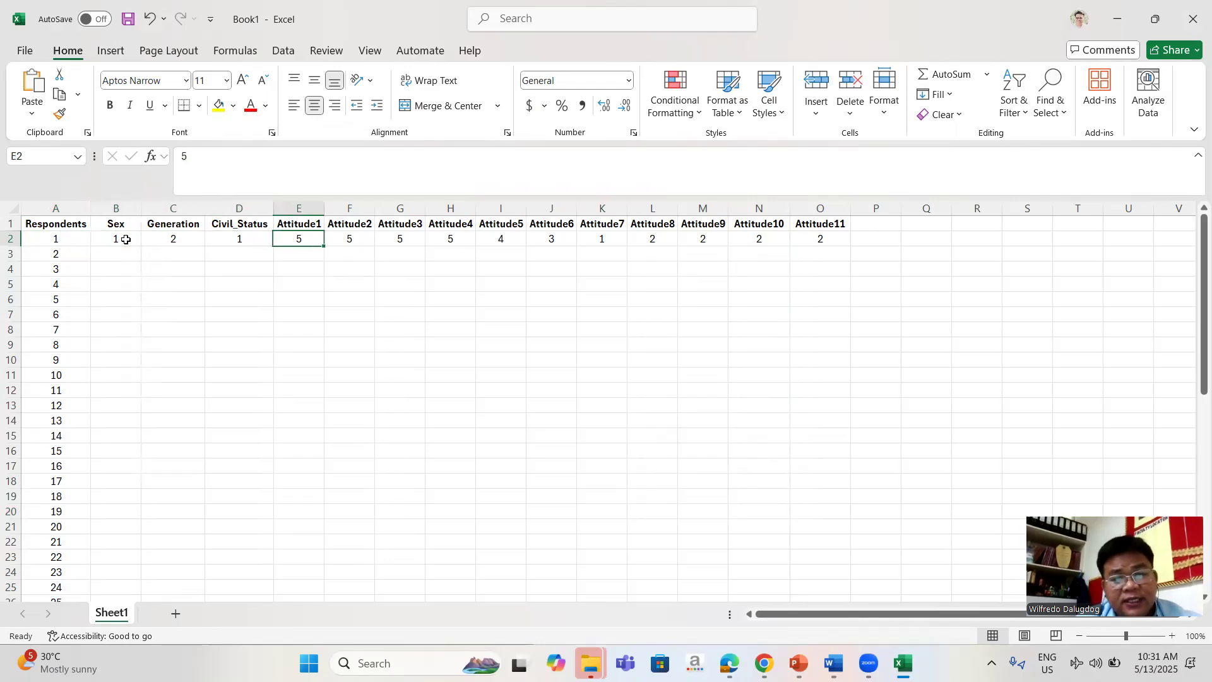
key(Right)
key(Right)
key(Right)
key(Right)
key(Right)
key(Right)
key(Right)
key(Left)
key(Home)
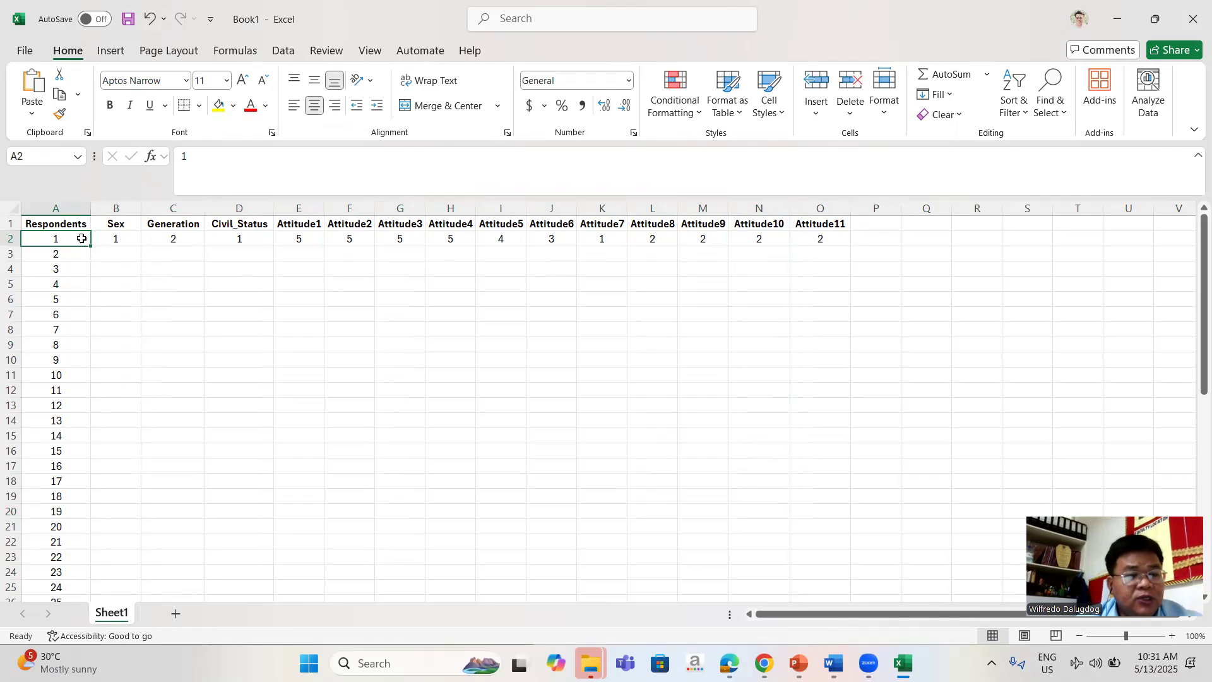
key(Right)
key(Right)
key(Right)
key(Right)
key(Right)
key(Right)
key(Right)
key(Right)
key(Right)
key(Right)
key(Right)
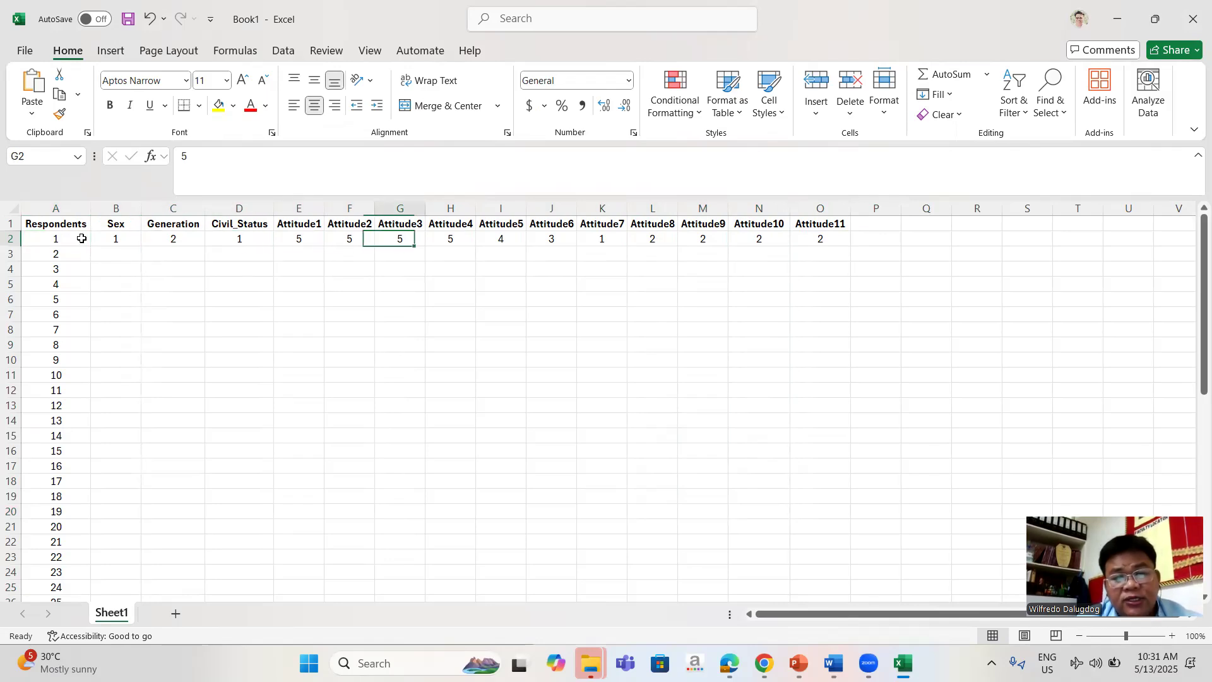
key(Right)
key(Right)
key(Right)
key(Left)
key(Left)
key(Left)
key(Left)
key(Left)
key(Left)
key(Left)
key(Home)
key(Right)
key(Right)
key(Right)
key(Right)
key(Right)
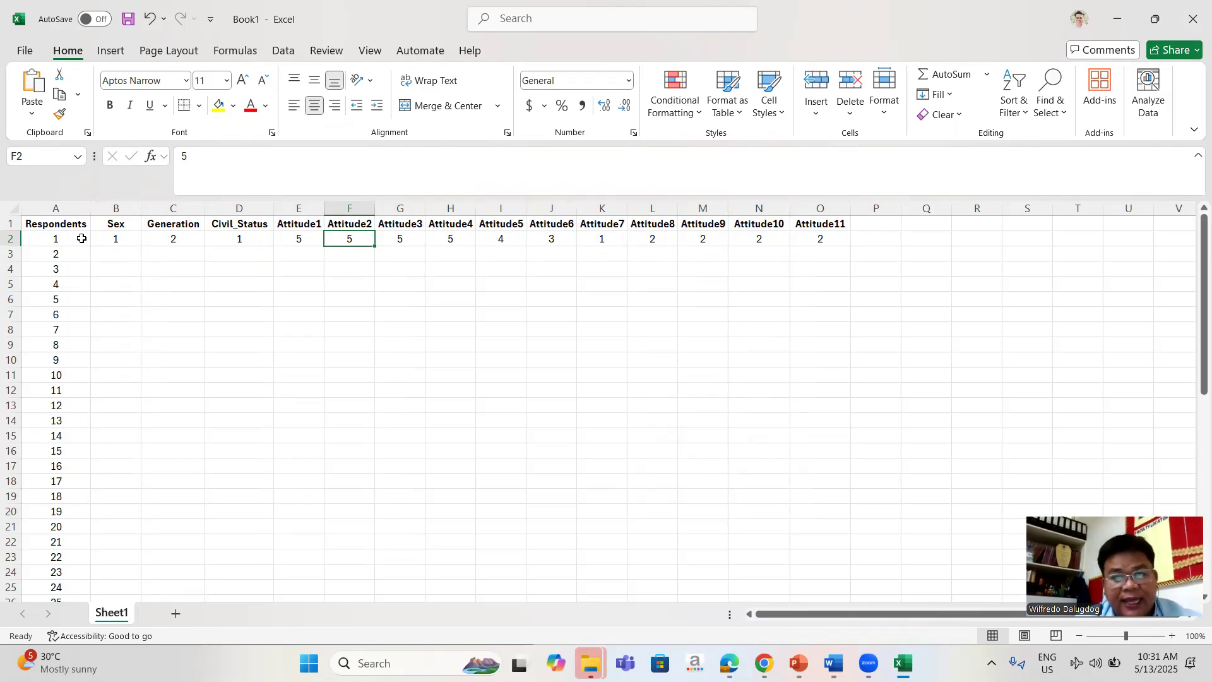
click(467, 268)
click(113, 253)
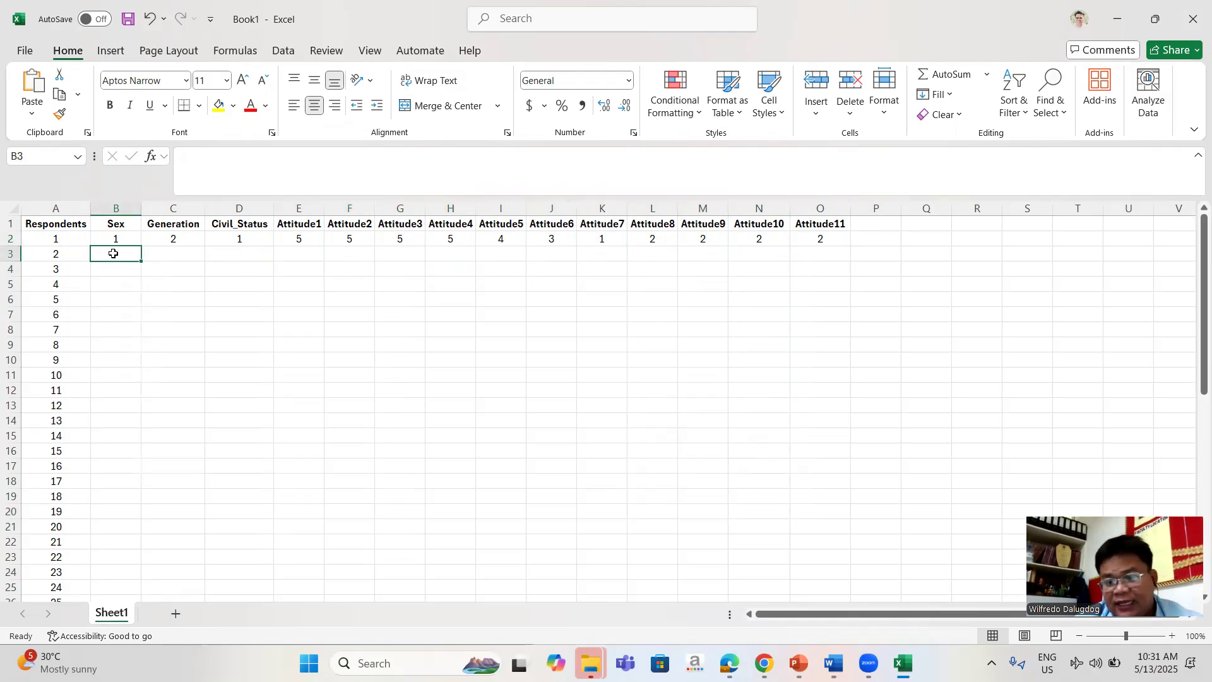